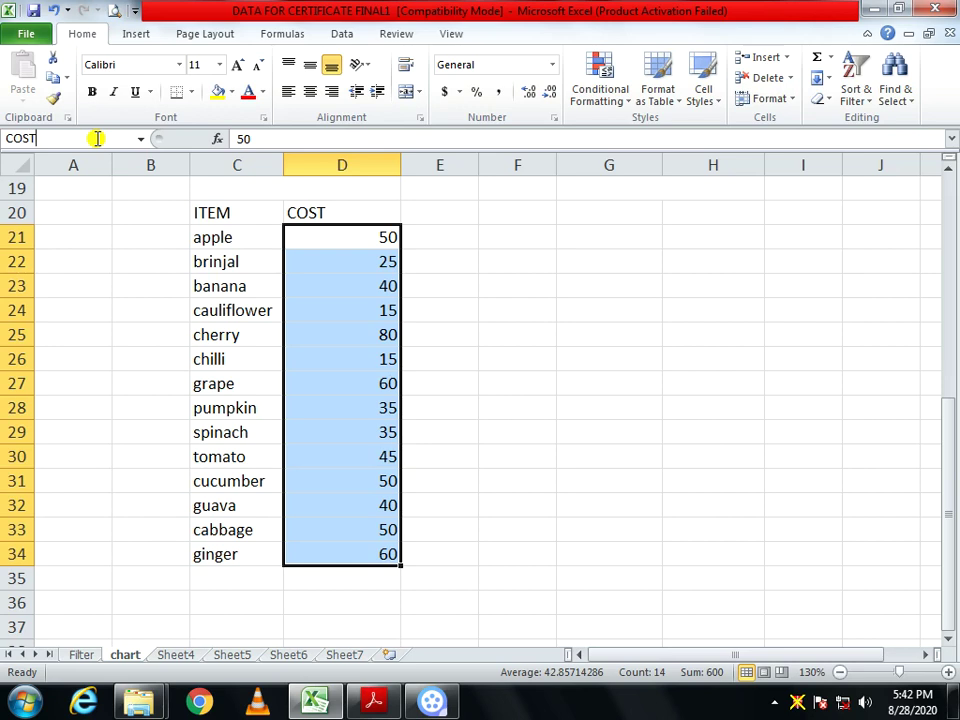
# - Select the item cells C21:C34, then the cost cells D21:D34, to check each range's name, and dismiss the Windows color scheme prompt
pyautogui.click(437, 330)
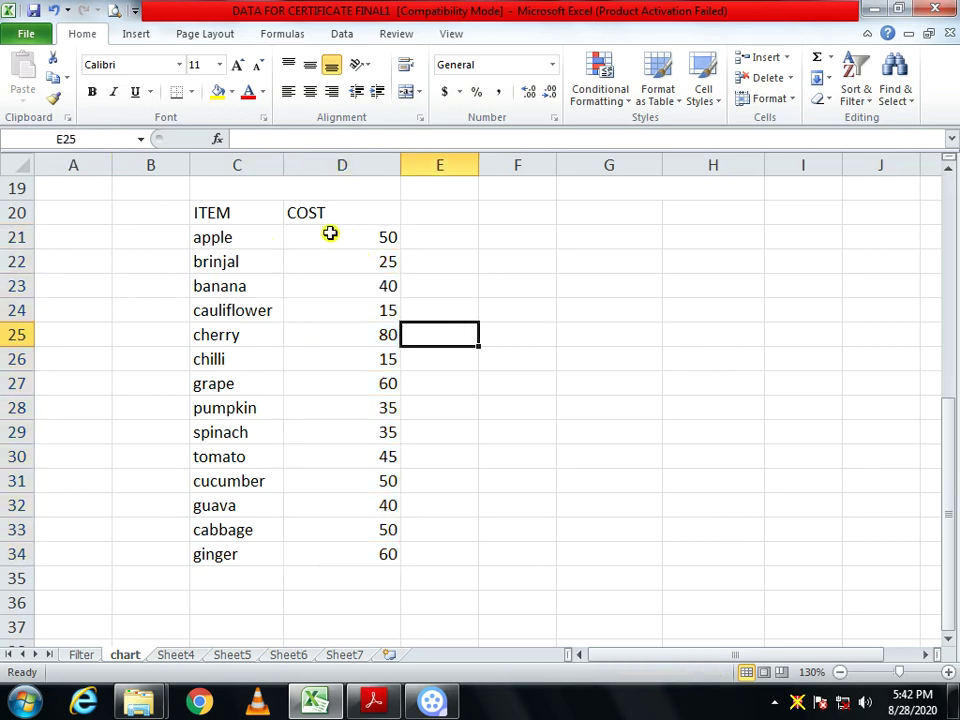
pyautogui.moveTo(248, 240); pyautogui.dragTo(228, 562)
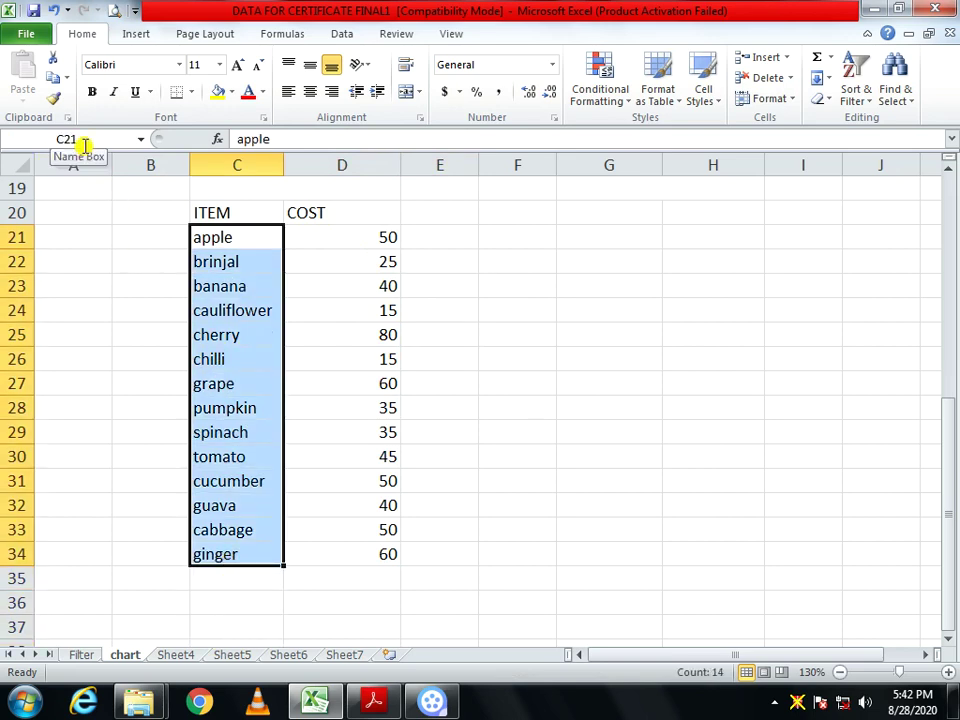
pyautogui.click(349, 290)
pyautogui.moveTo(340, 245); pyautogui.dragTo(343, 555)
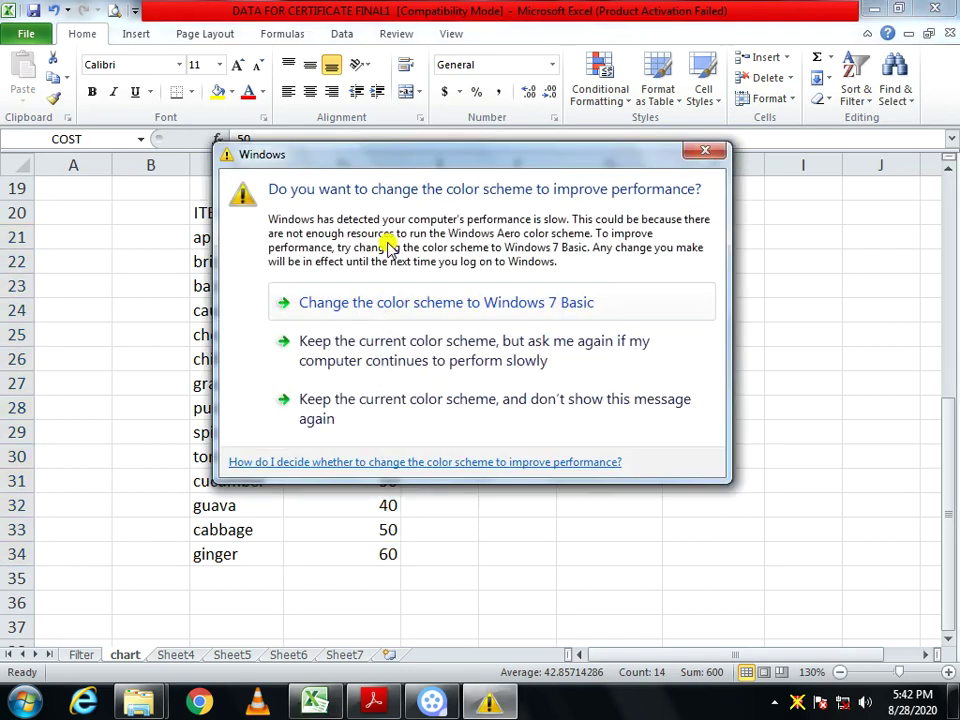
pyautogui.click(698, 157)
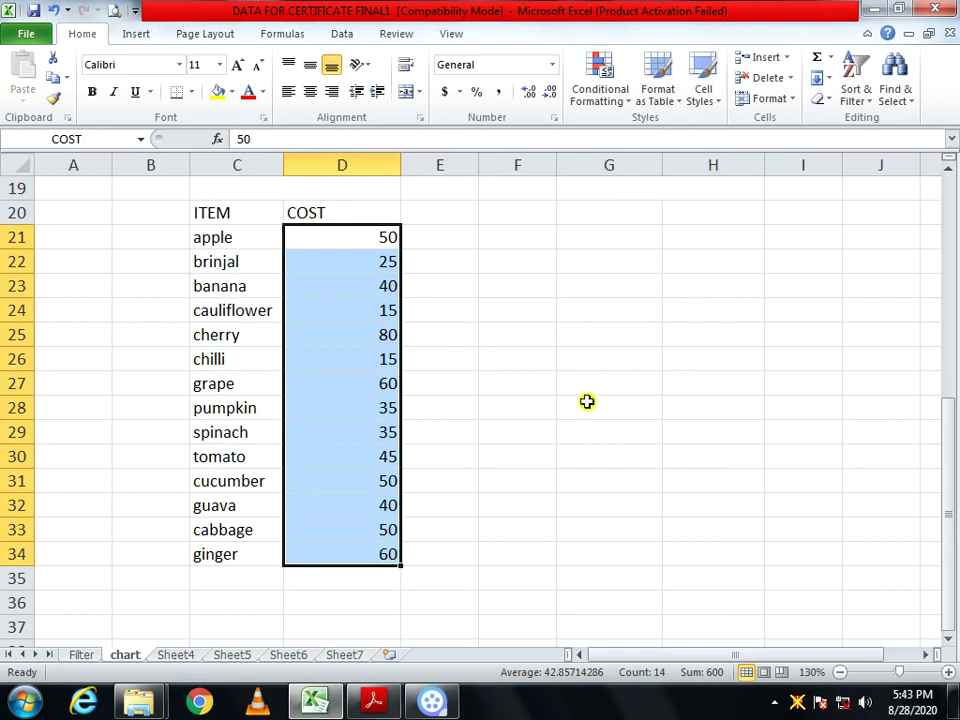
# - Total the named range COST in cell F29 with the formula =SUM(COST) and check the cell's formula
pyautogui.click(521, 428)
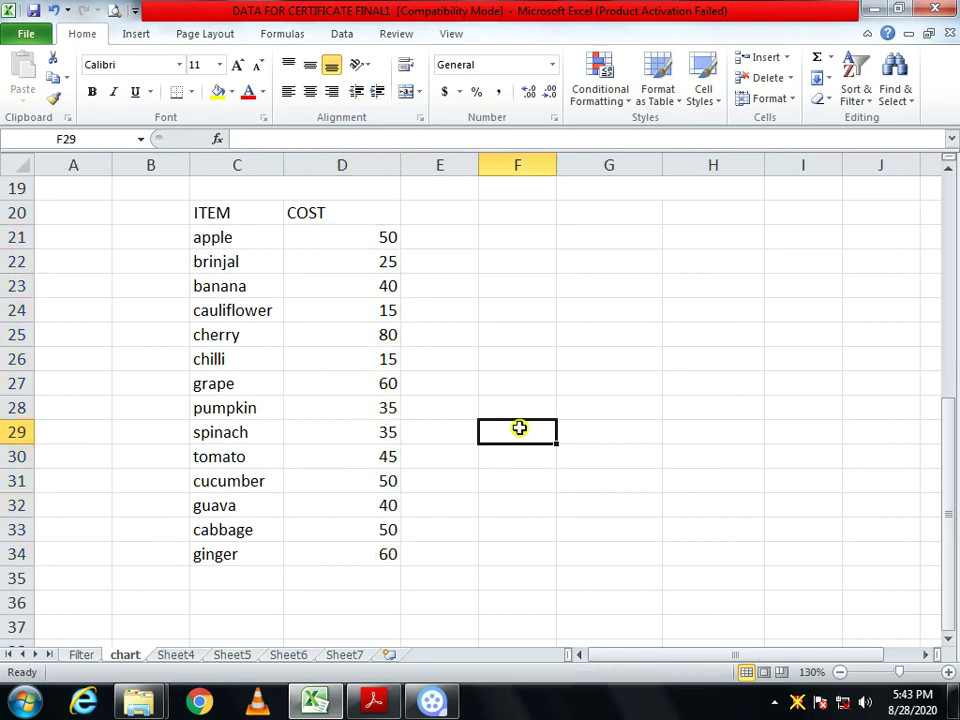
pyautogui.write('=SUM')
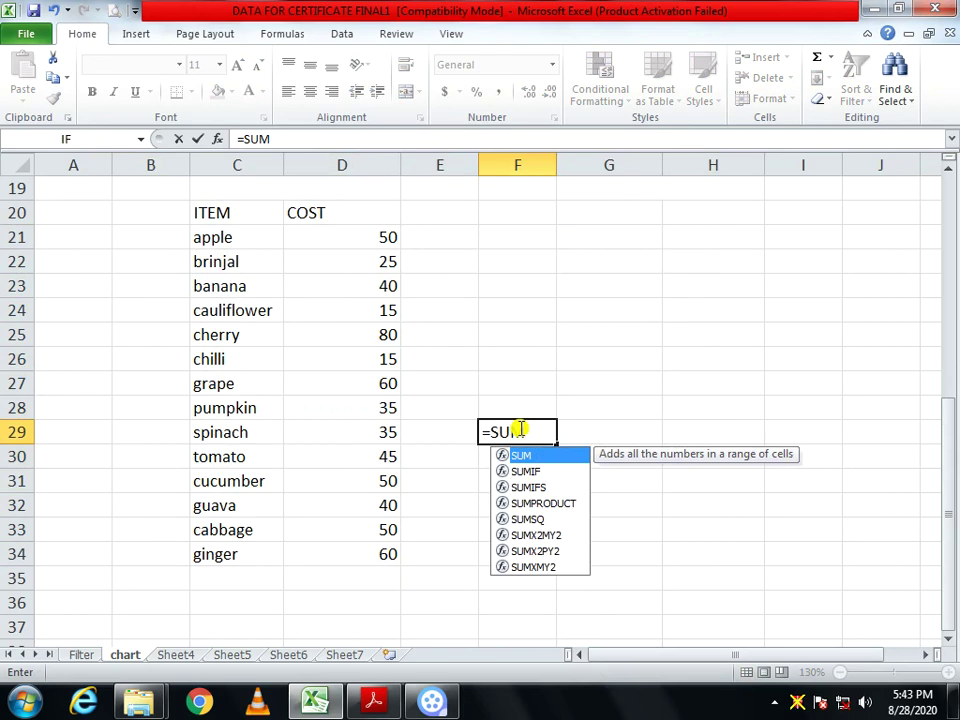
pyautogui.write('(')
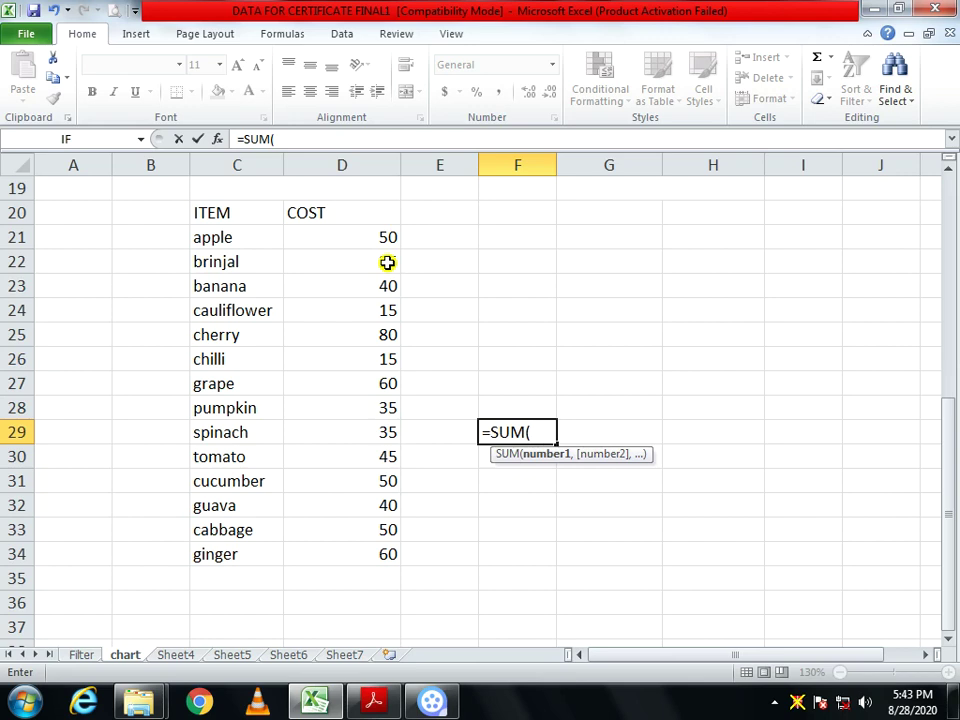
pyautogui.write('COS')
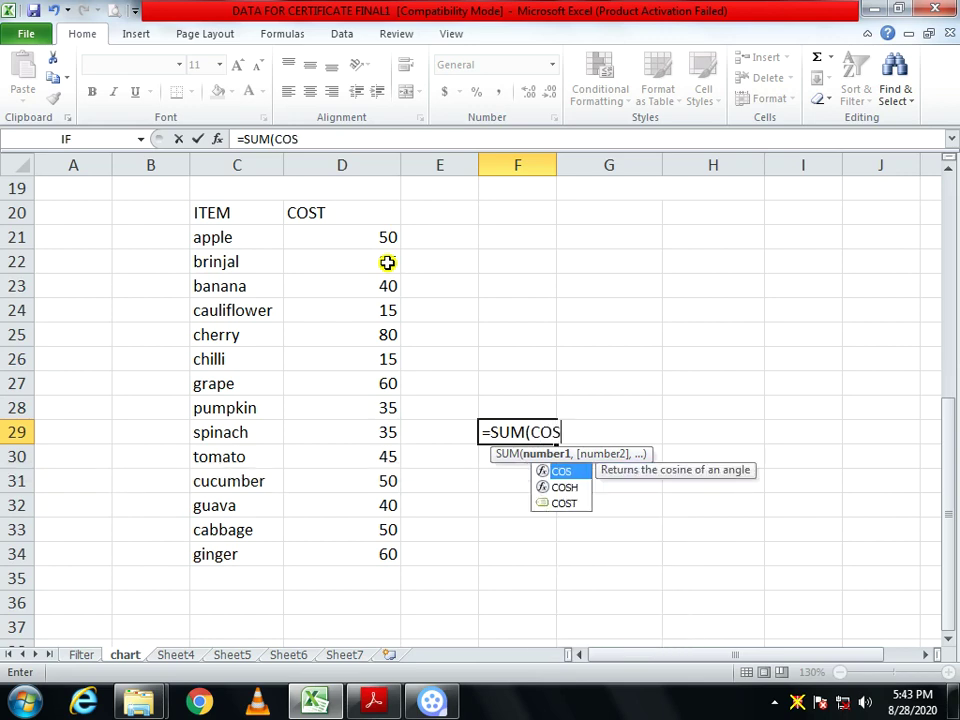
pyautogui.write('T')
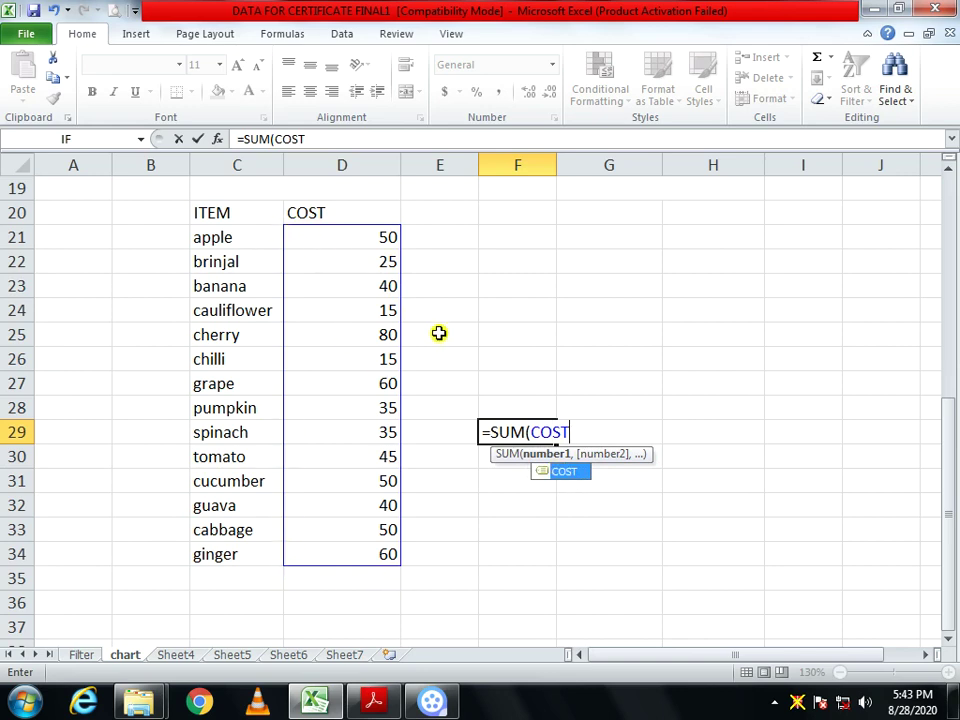
pyautogui.press('Return')
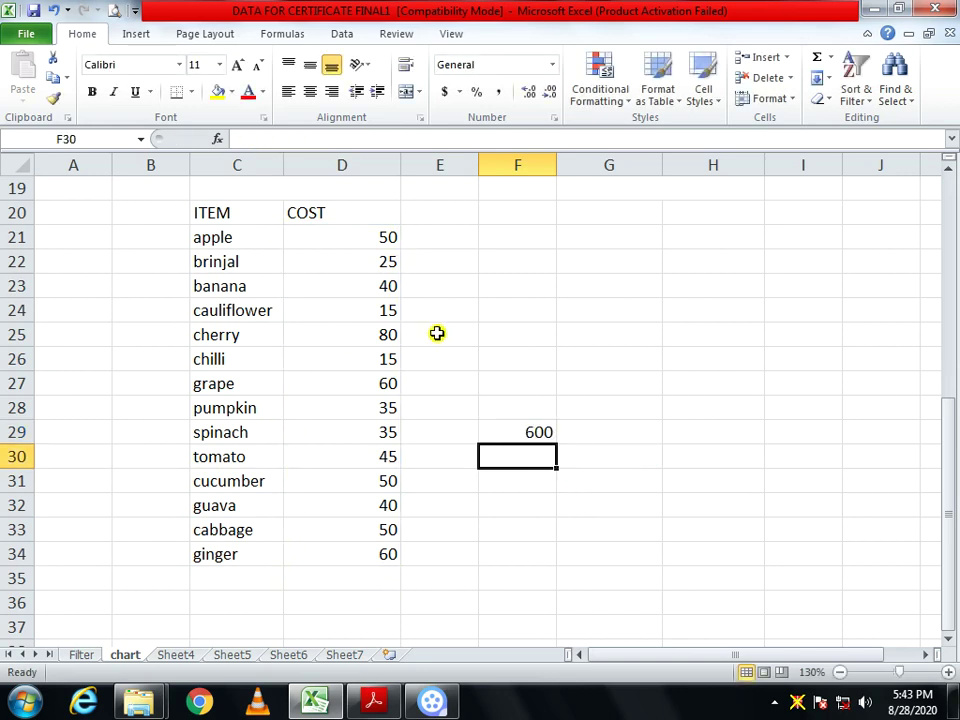
pyautogui.click(535, 436)
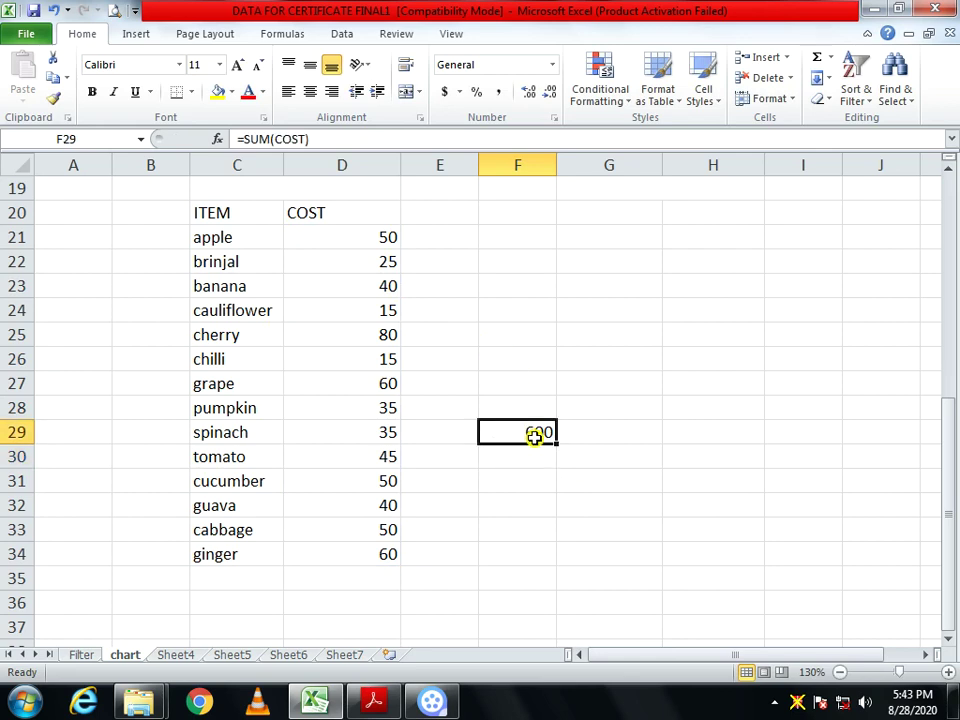
# - Change the item in C22 to GRAPES and its cost in D22 to 30
pyautogui.click(223, 263)
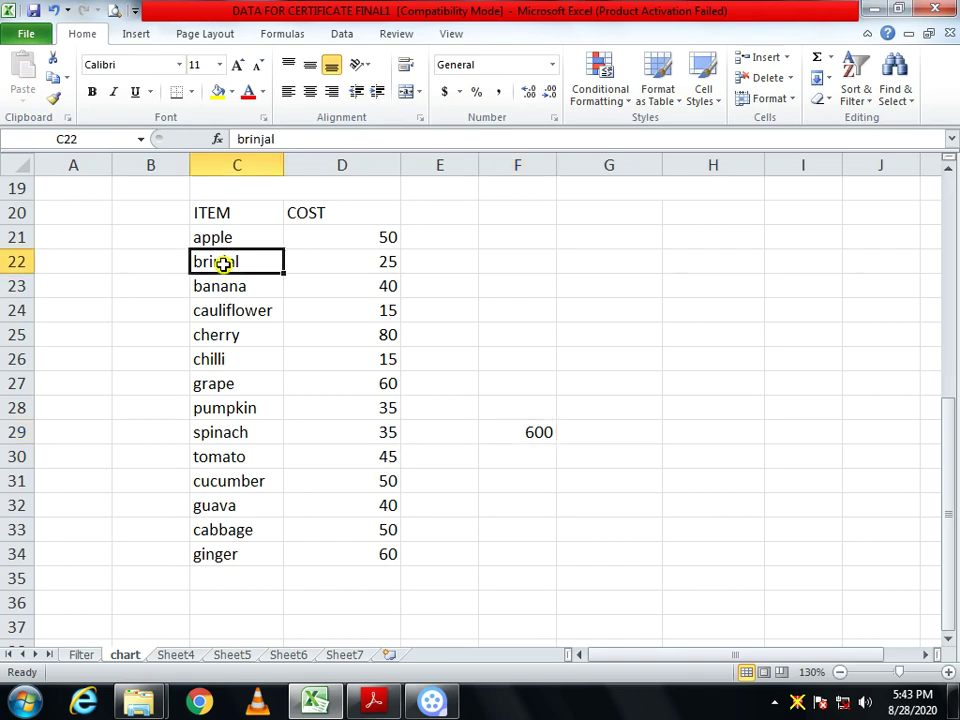
pyautogui.write('GRAPE')
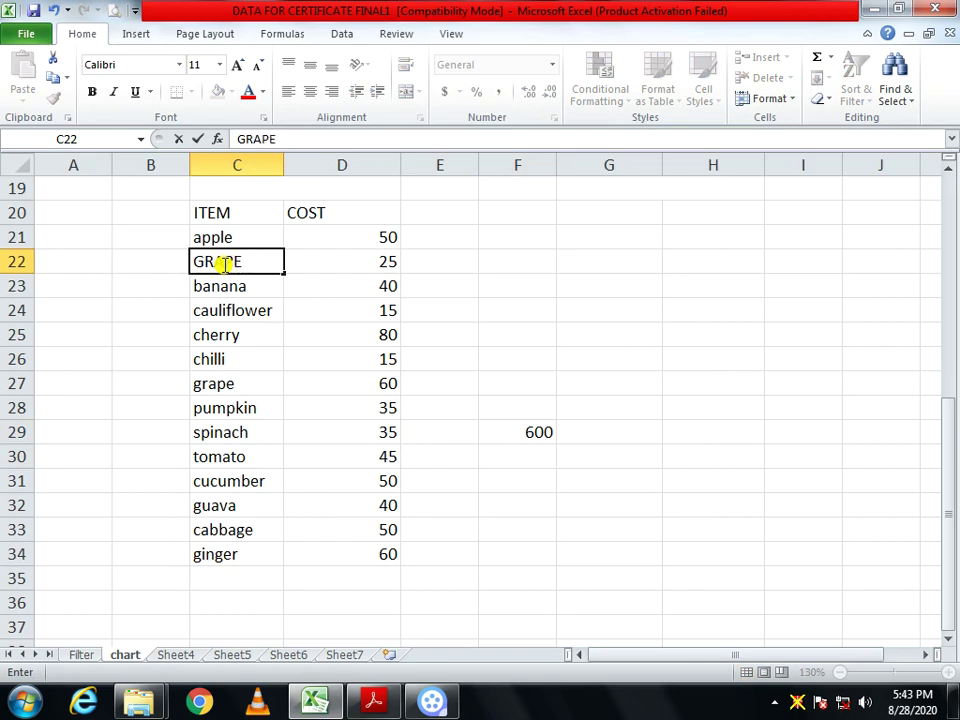
pyautogui.write('S')
pyautogui.click(354, 267)
pyautogui.write('30')
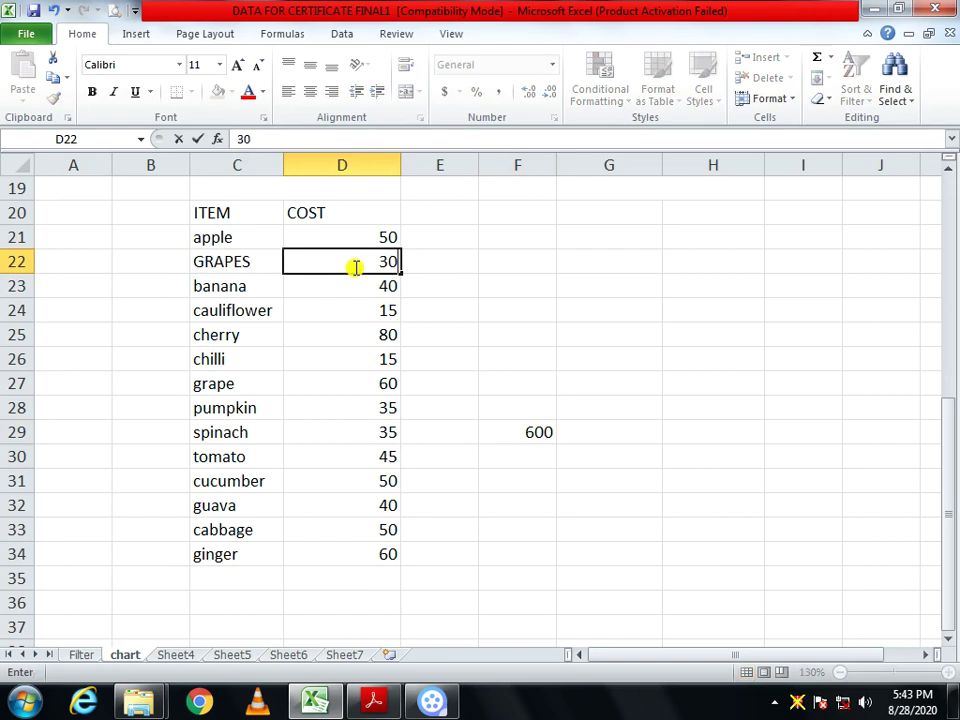
pyautogui.press('Return')
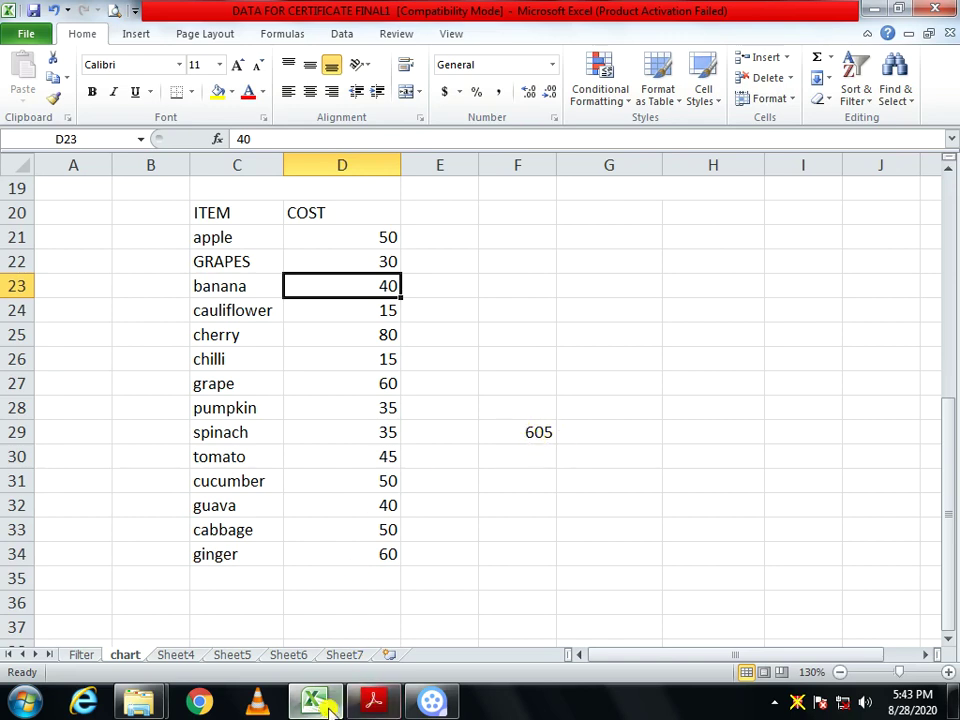
# - Switch to the PDF textbook in Acrobat Reader and read from the range names exercise through the introduction to Session 8 on charts
pyautogui.moveTo(326, 700)
pyautogui.click(373, 700)
pyautogui.scroll(-10, 388, 456)
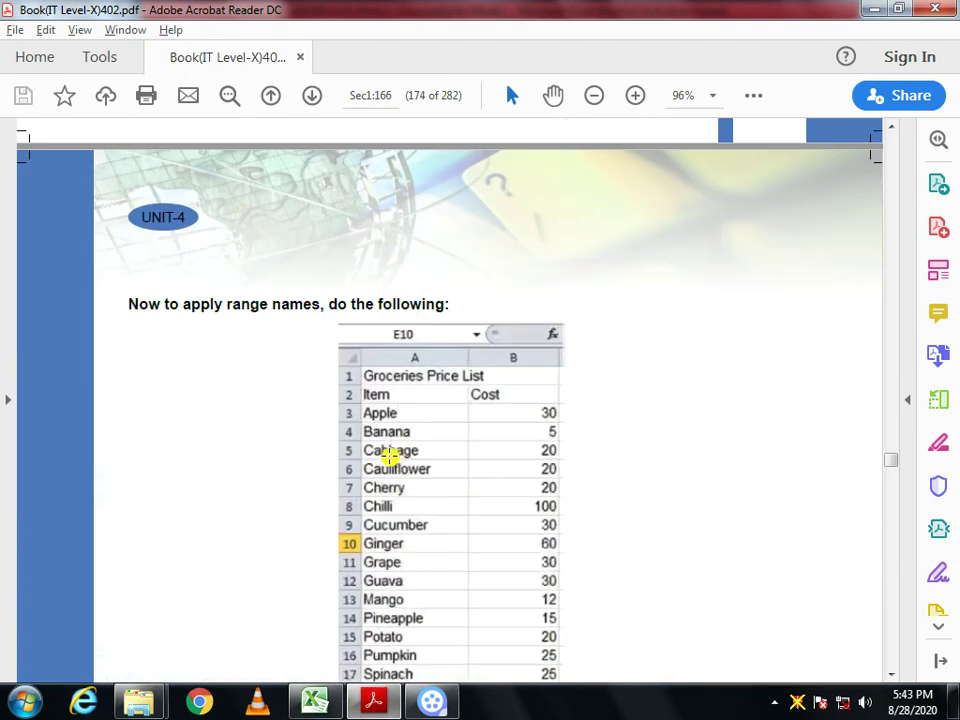
pyautogui.scroll(-5, 396, 405)
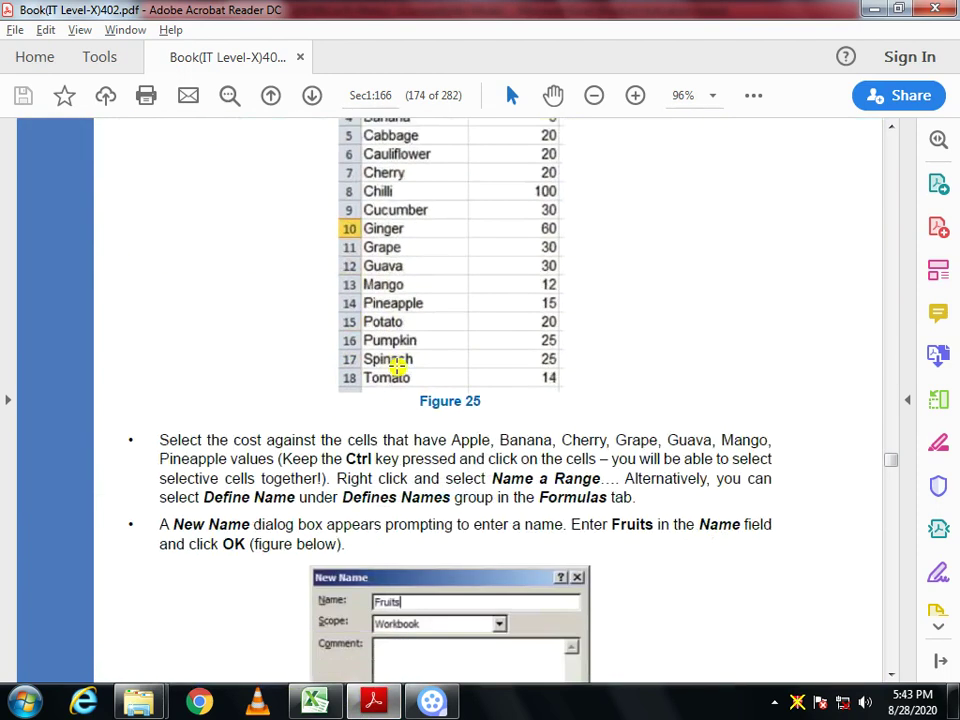
pyautogui.scroll(-2, 404, 290)
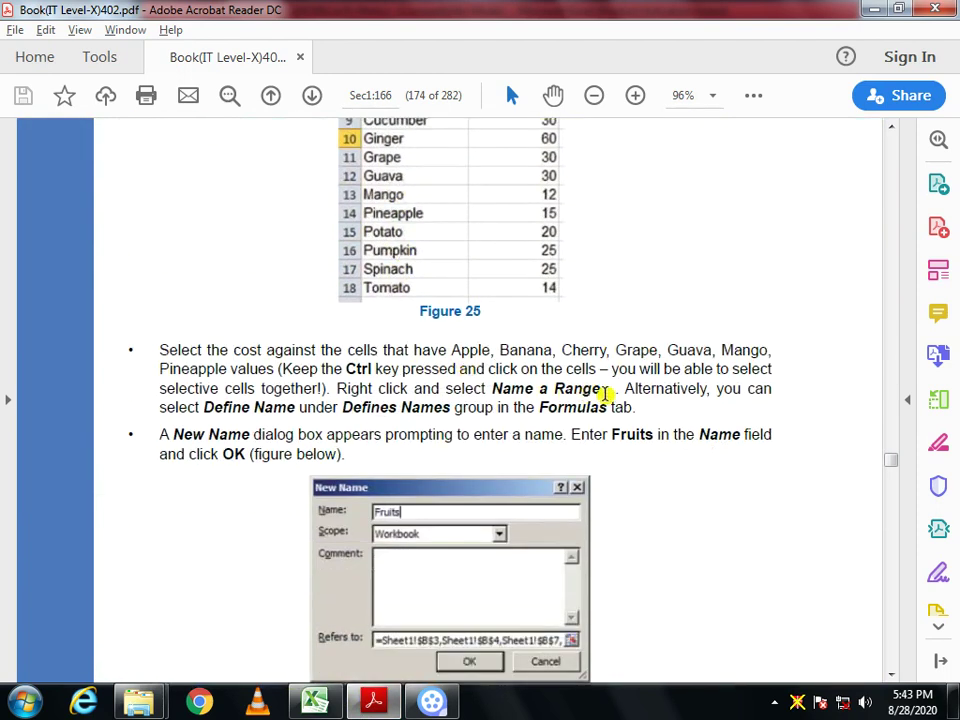
pyautogui.scroll(-1, 600, 410)
pyautogui.scroll(-4, 621, 414)
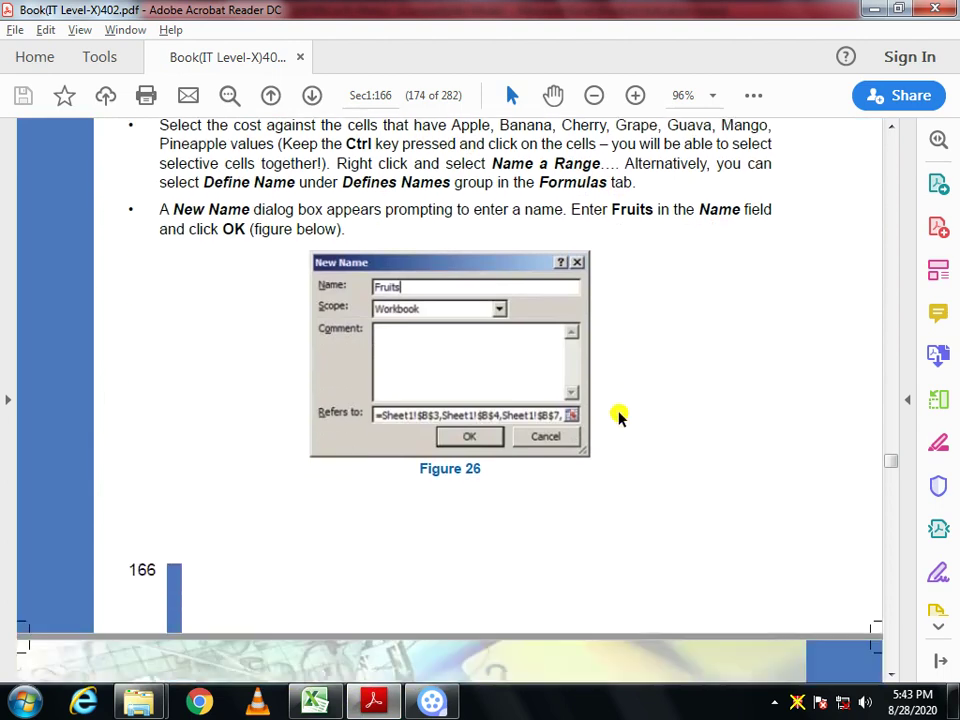
pyautogui.scroll(-20, 618, 418)
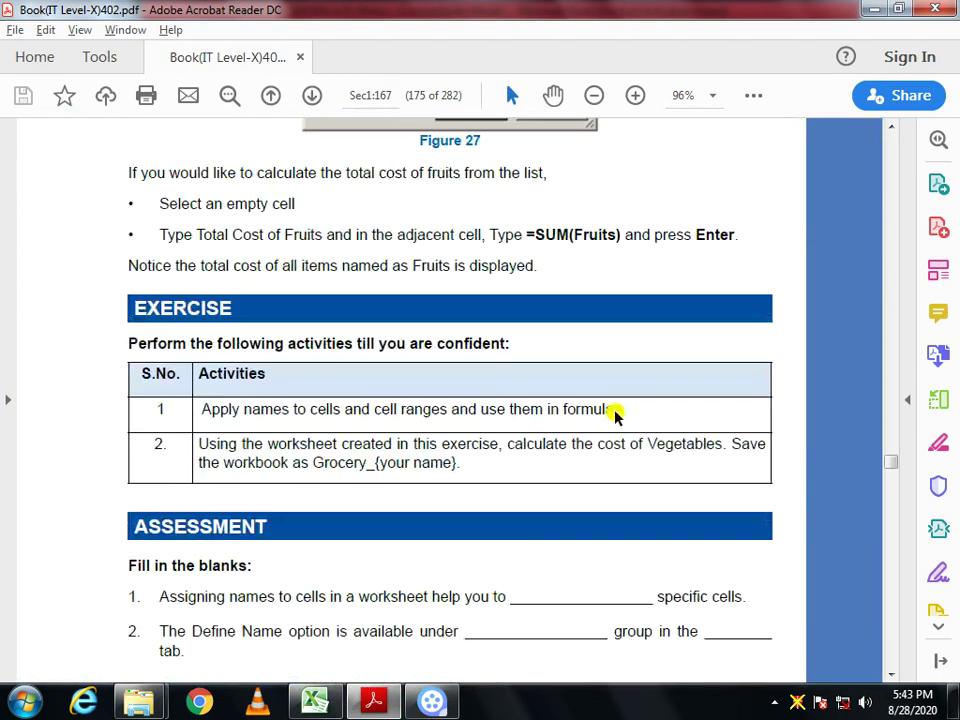
pyautogui.scroll(-10, 615, 415)
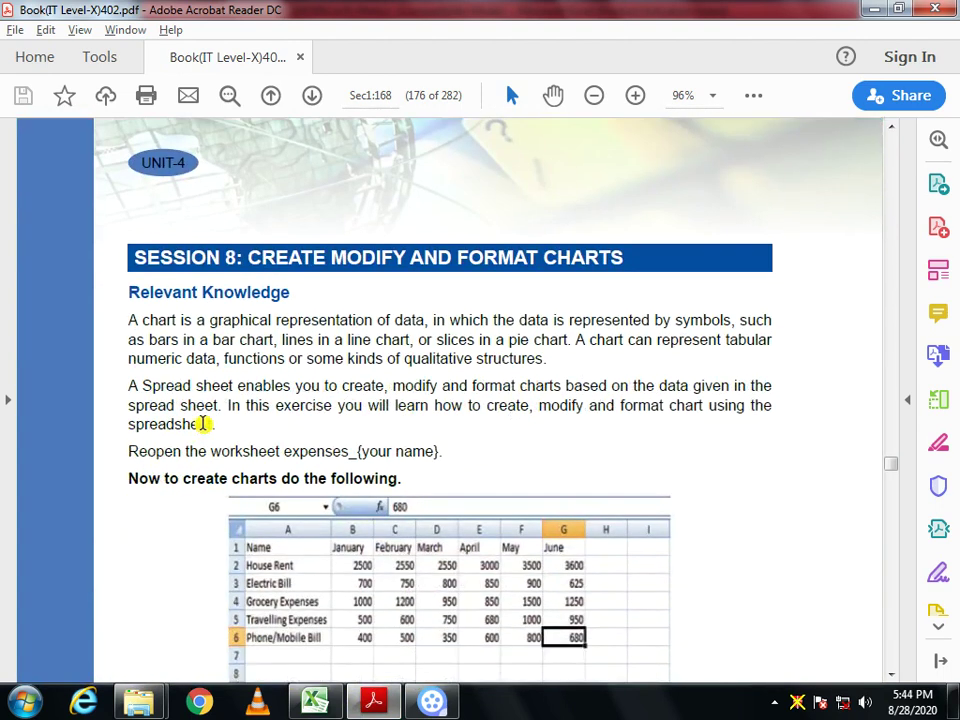
pyautogui.scroll(-1, 441, 377)
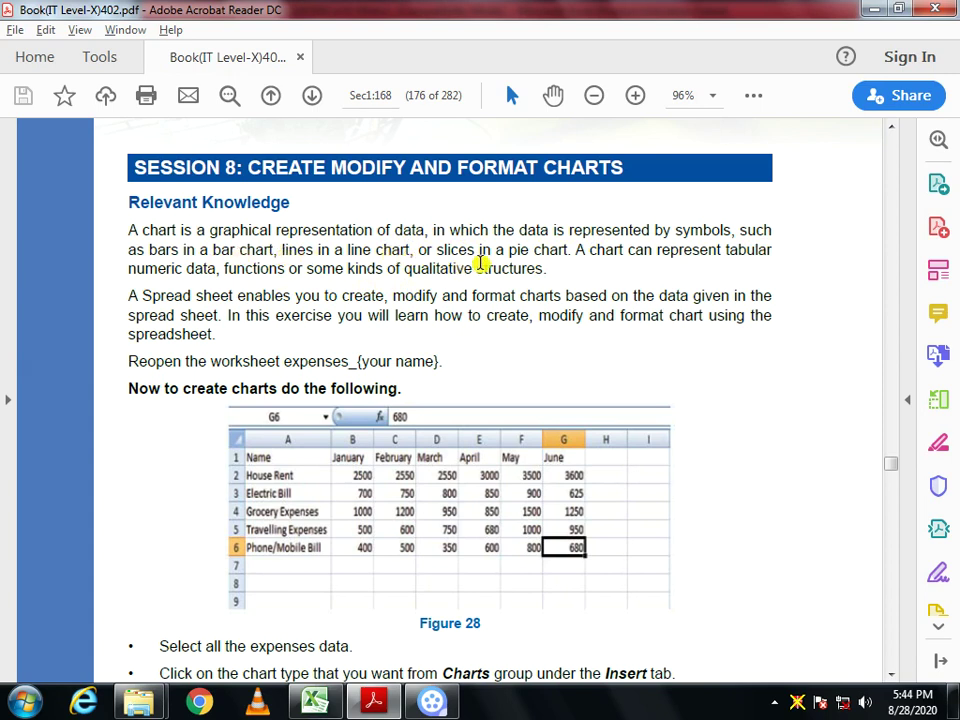
pyautogui.click(703, 155)
pyautogui.scroll(-1, 291, 398)
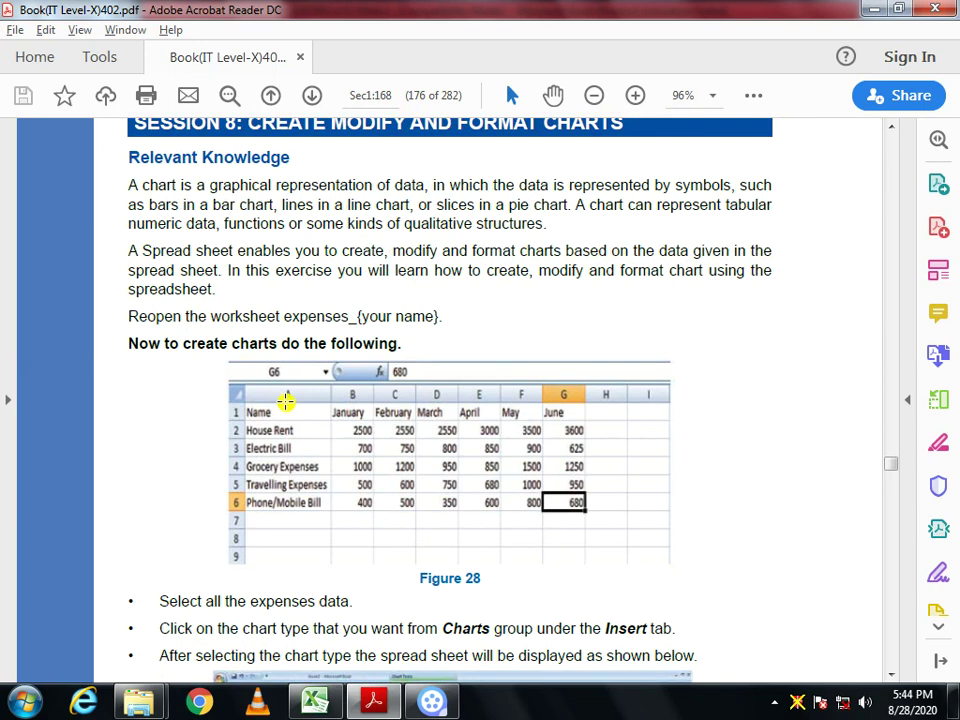
# - Switch back to Excel and look through the Filter, chart and Sheet4 worksheets for data suitable for a chart
pyautogui.click(316, 702)
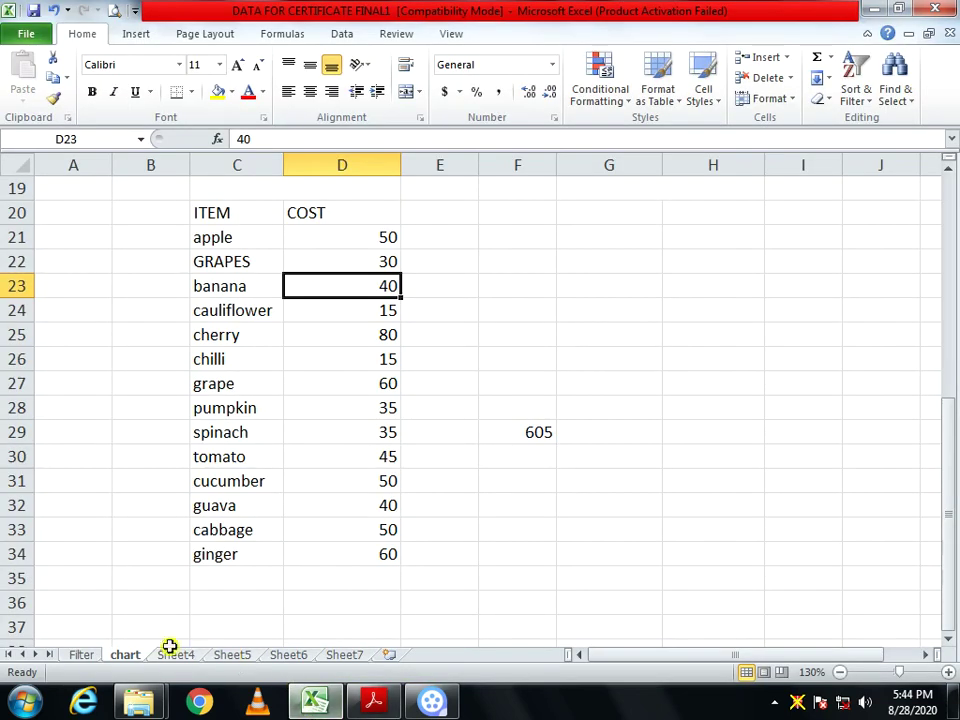
pyautogui.click(72, 658)
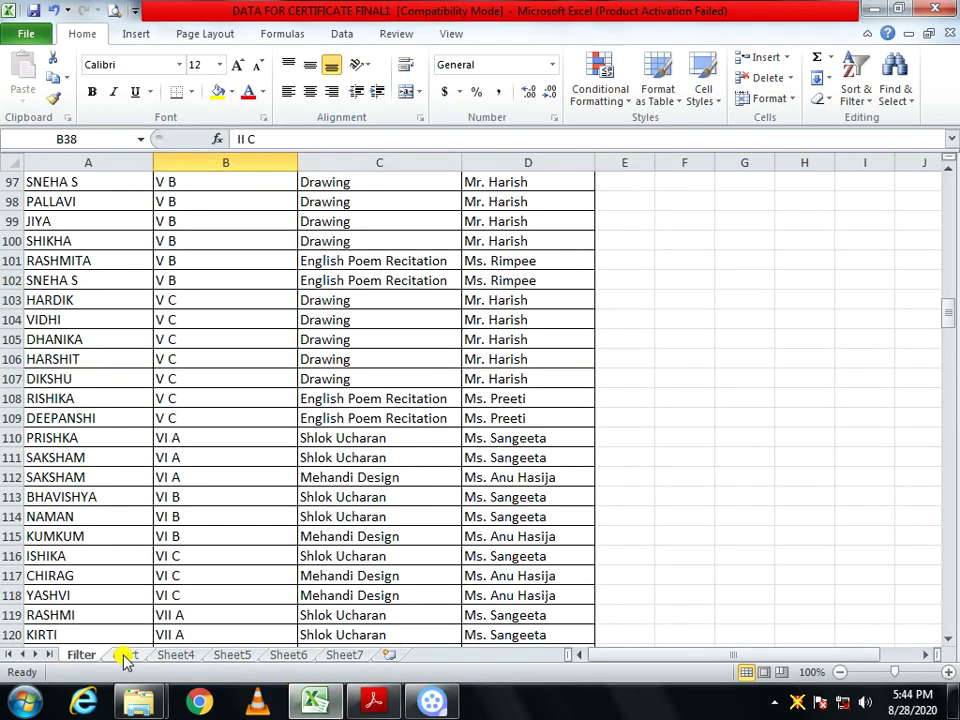
pyautogui.click(124, 656)
pyautogui.click(160, 656)
pyautogui.click(125, 656)
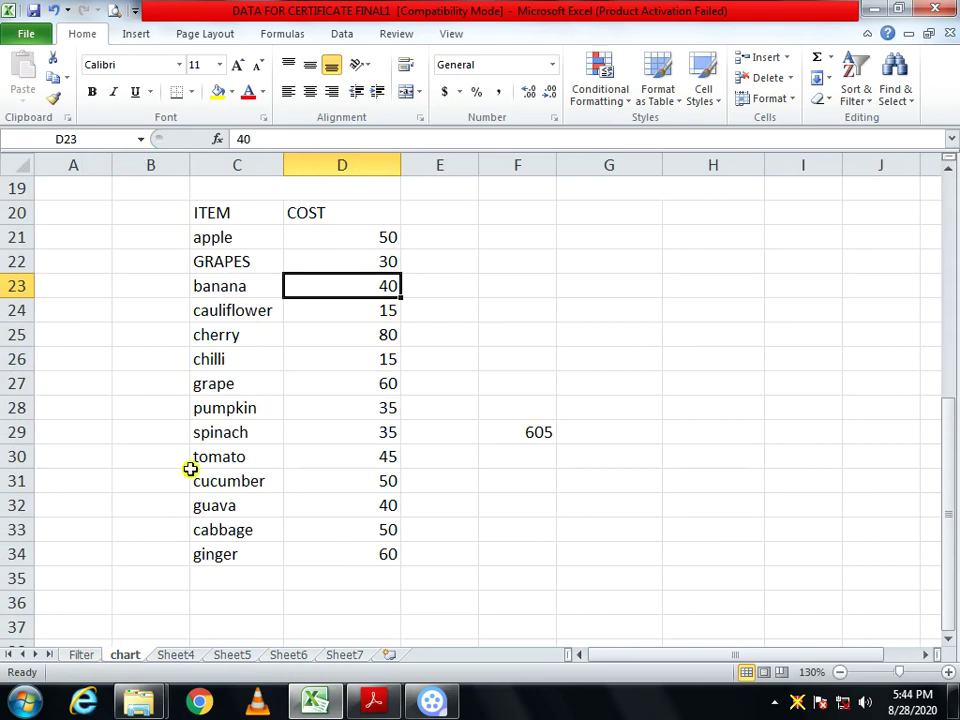
# - Return to the PDF textbook and examine the chart creation steps and the sample chart below Figure 28
pyautogui.click(313, 700)
pyautogui.scroll(-1, 278, 460)
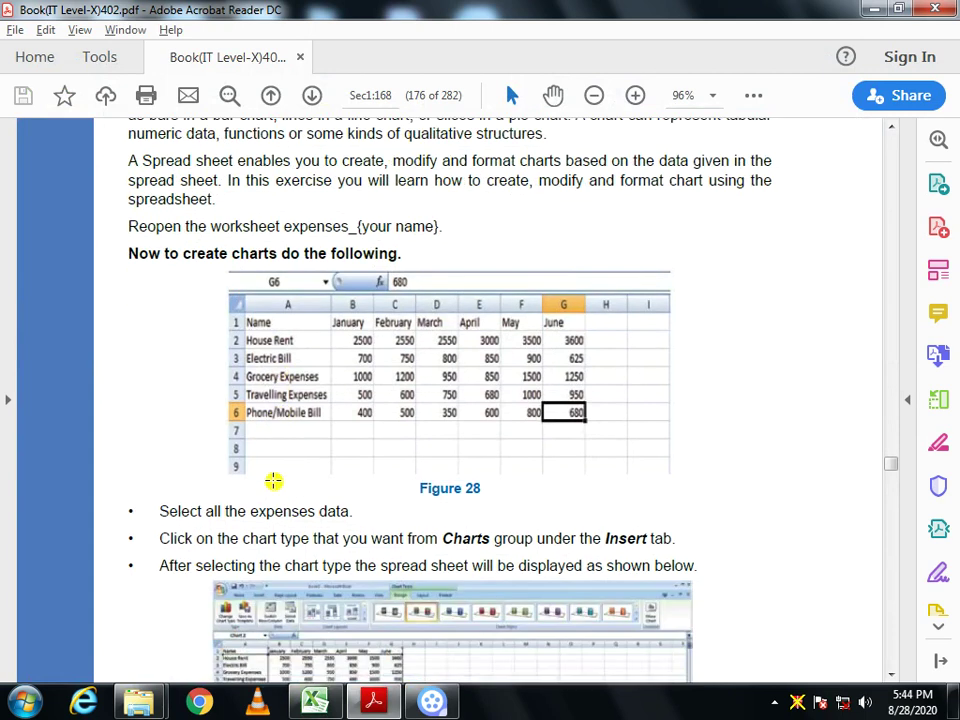
pyautogui.scroll(-4, 315, 426)
pyautogui.scroll(2, 315, 426)
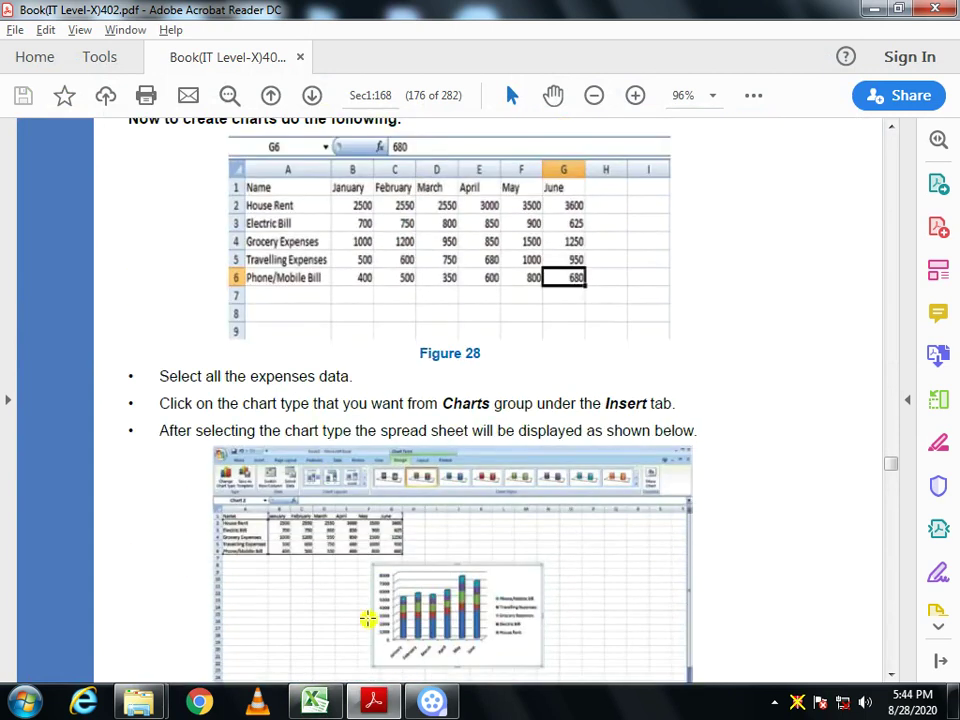
# - Switch back to Excel and insert a 2-D clustered column chart from the first data row, A5:H5, on the chart sheet
pyautogui.click(313, 700)
pyautogui.scroll(6, 227, 334)
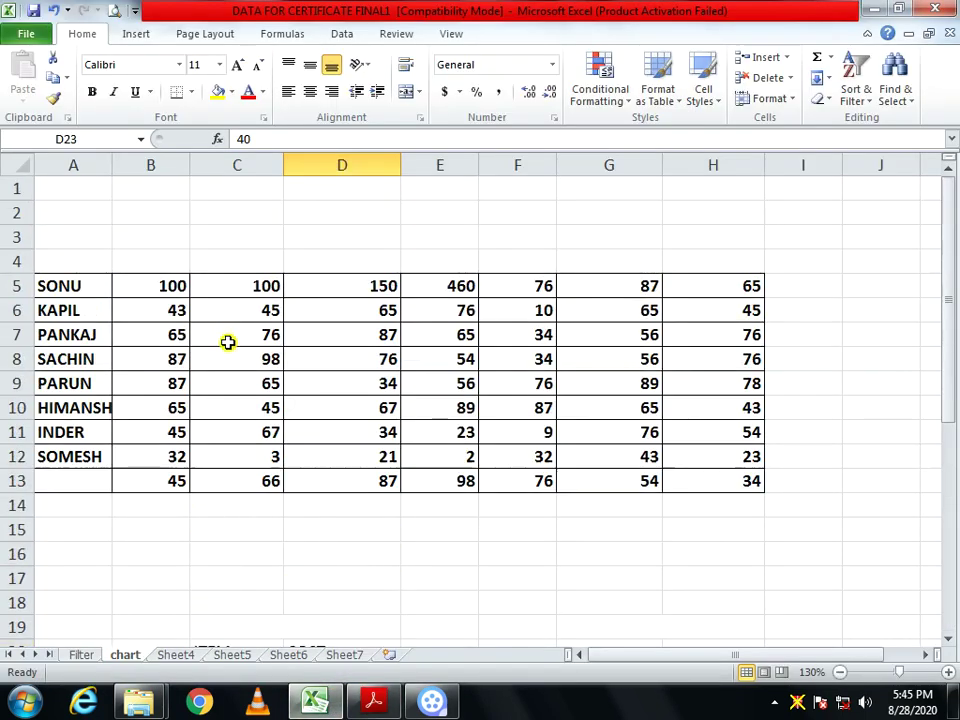
pyautogui.click(59, 287)
pyautogui.moveTo(59, 287); pyautogui.dragTo(679, 283)
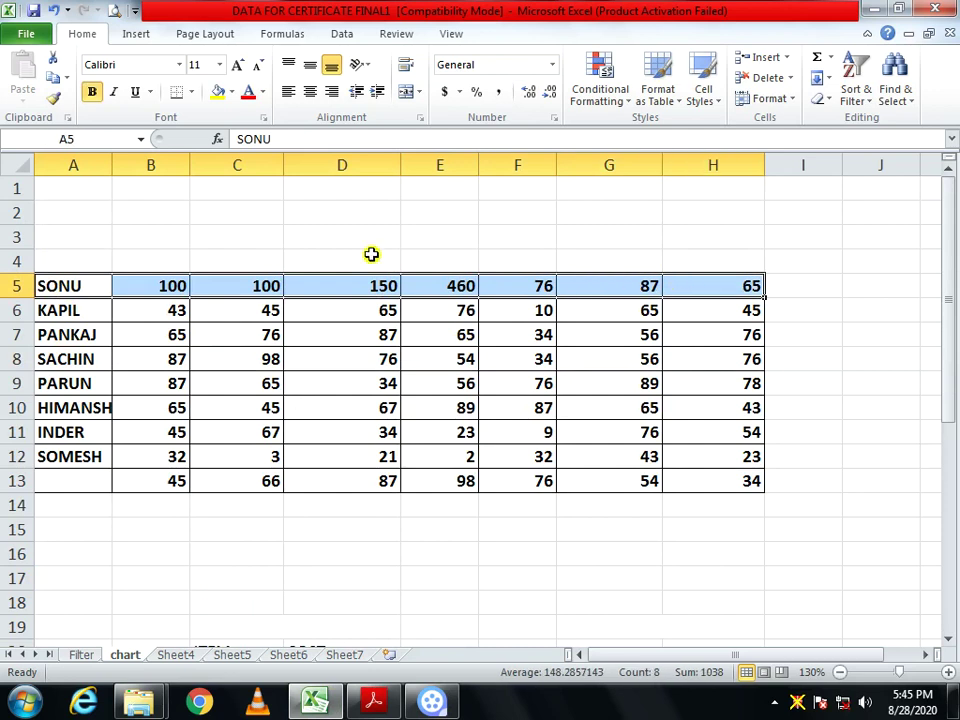
pyautogui.click(143, 40)
pyautogui.click(293, 100)
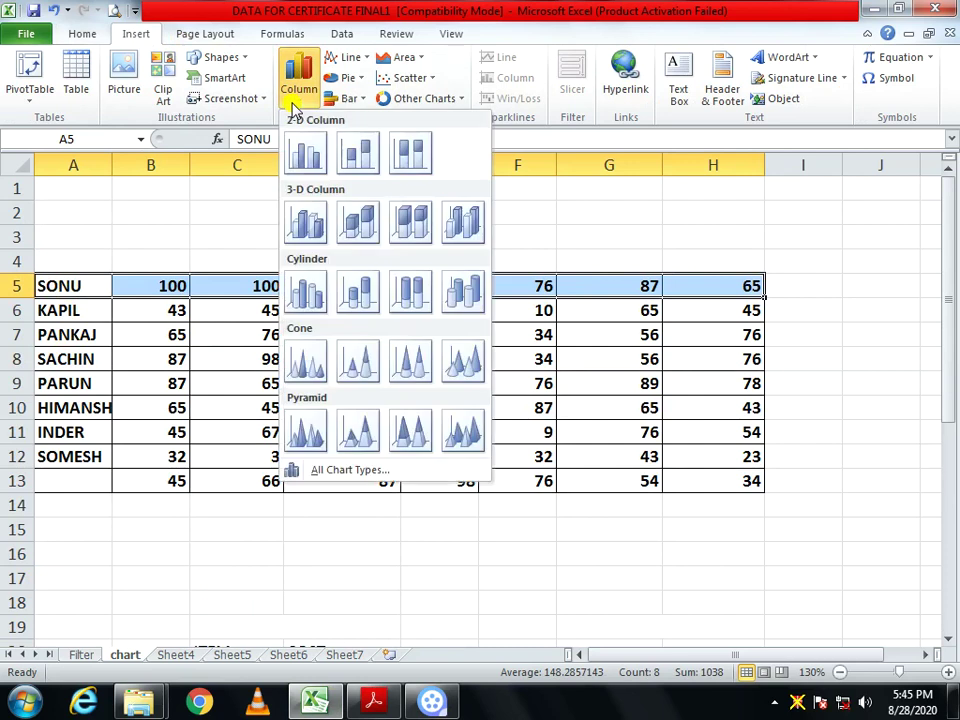
pyautogui.click(307, 153)
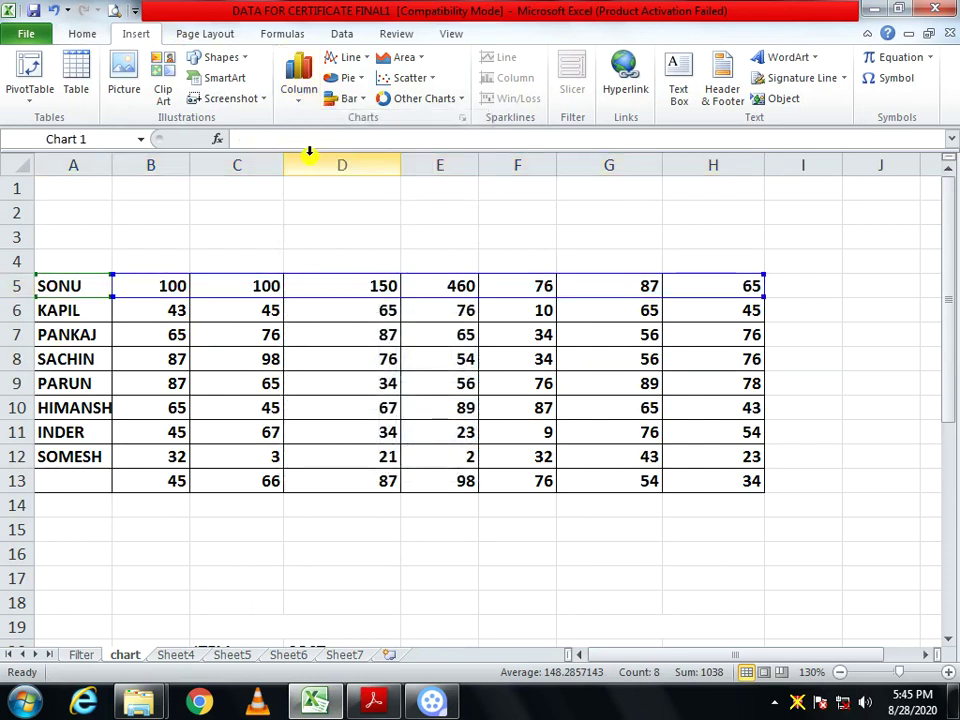
# - Move the column chart to the right so that its left edge sits at about the start of column F
pyautogui.moveTo(638, 267); pyautogui.dragTo(904, 268)
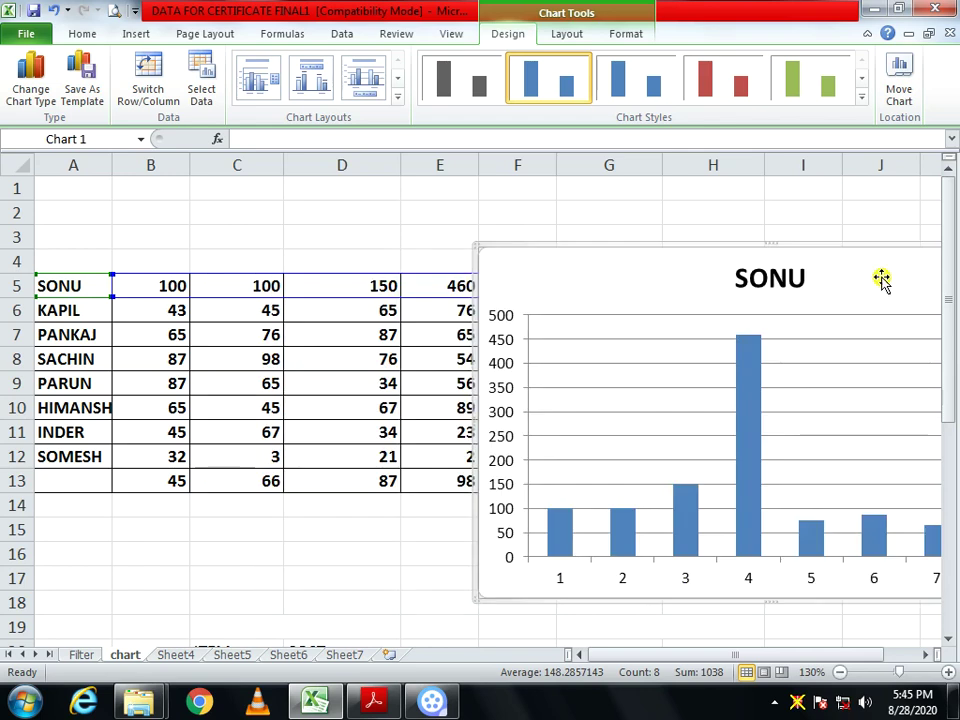
pyautogui.keyDown('ctrl'); pyautogui.scroll(-2, 450, 338); pyautogui.keyUp('ctrl')
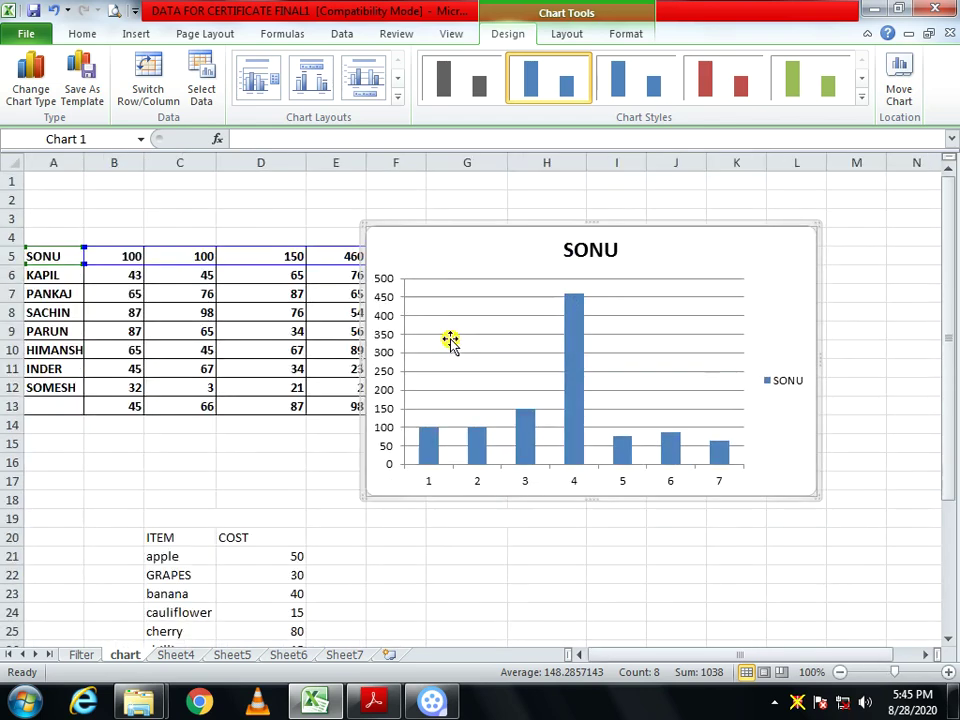
pyautogui.keyDown('ctrl'); pyautogui.scroll(-1, 450, 341); pyautogui.keyUp('ctrl')
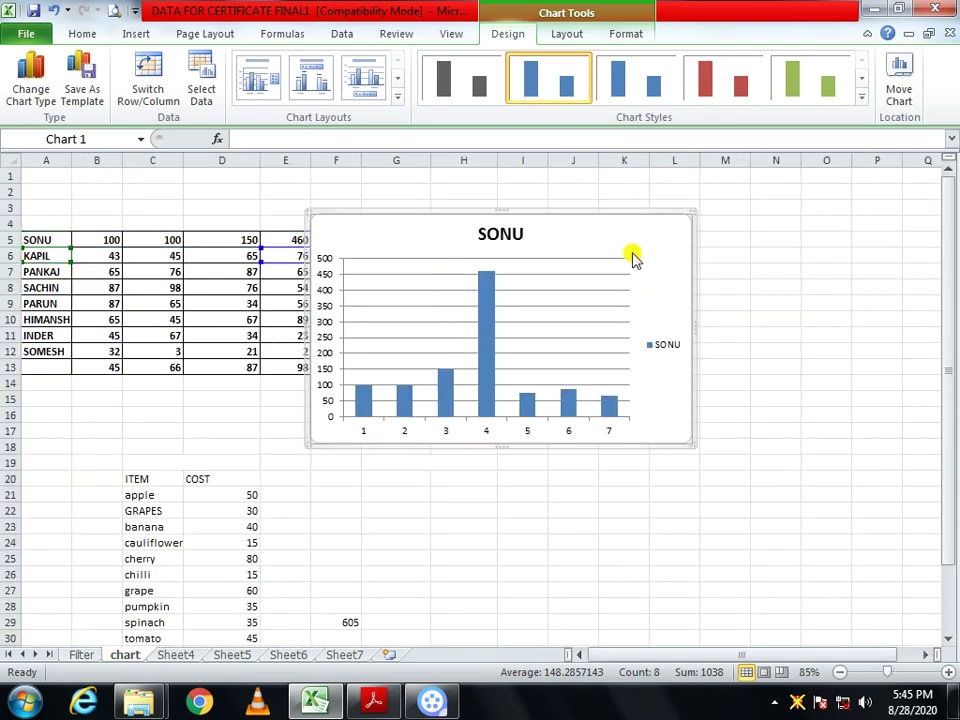
# - Undo the accidental changes to the chart's data range and move the chart below the table, with its top edge at row 15, spanning about columns I to Q
pyautogui.moveTo(636, 242); pyautogui.dragTo(866, 229)
pyautogui.hotkey('ctrl', 'z')
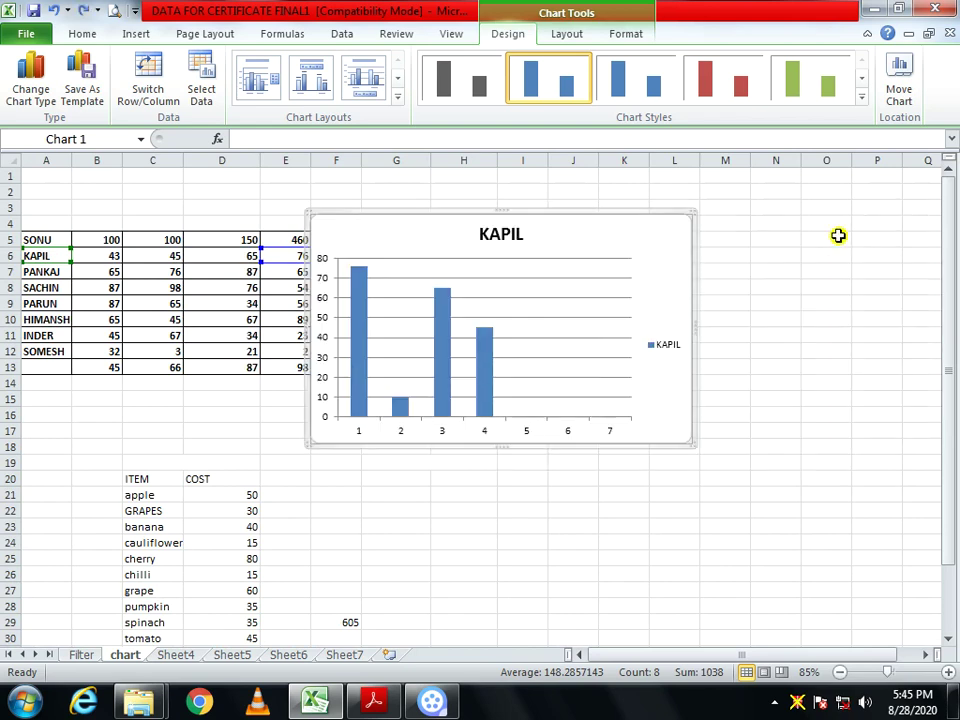
pyautogui.hotkey('ctrl', 'z')
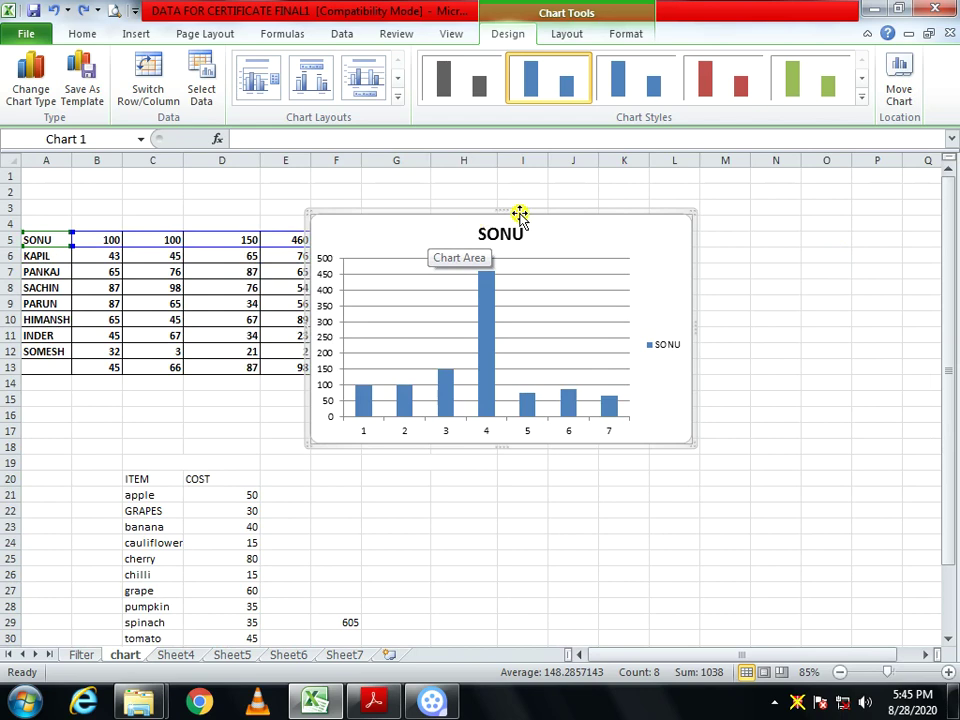
pyautogui.moveTo(591, 216); pyautogui.dragTo(821, 401)
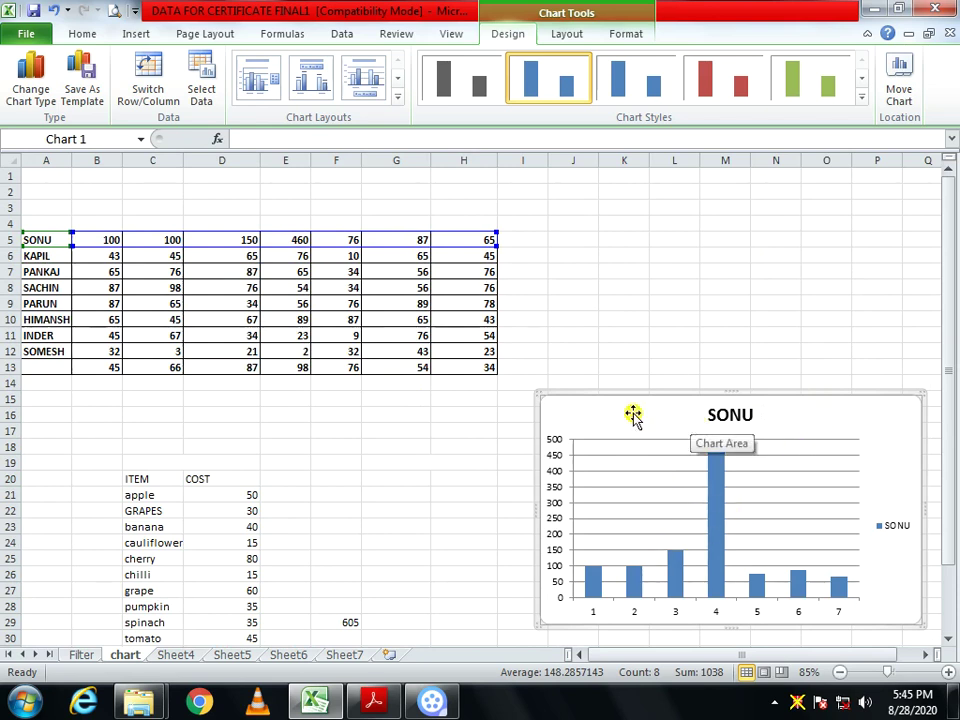
# - Try the chart layouts with data labels and a top legend, with a title and side legend, and with axis titles and dense gridlines
pyautogui.click(292, 86)
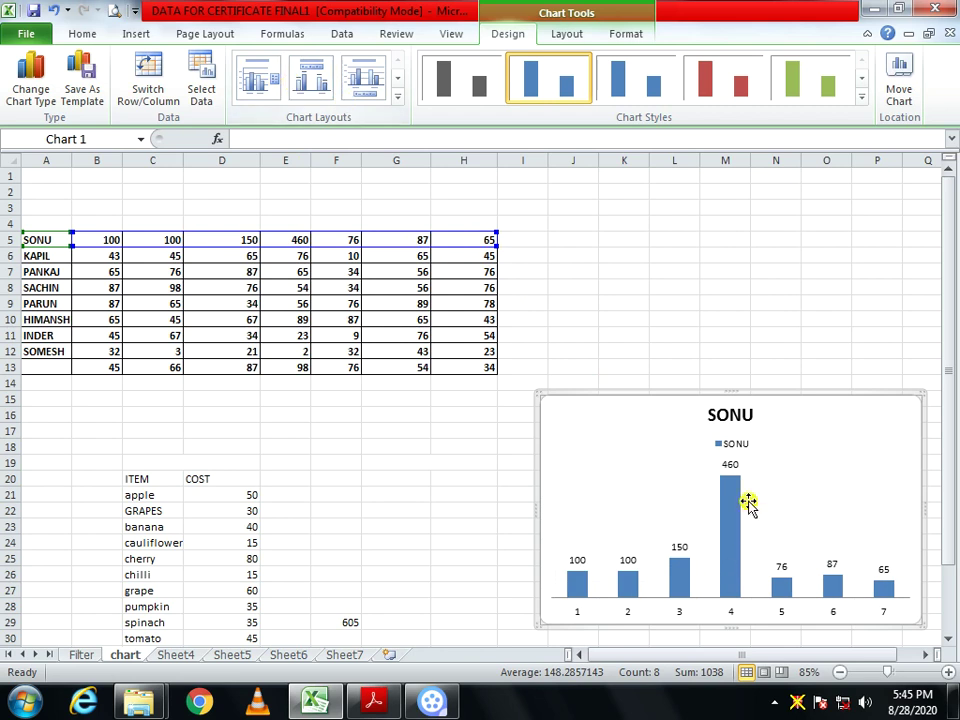
pyautogui.click(270, 88)
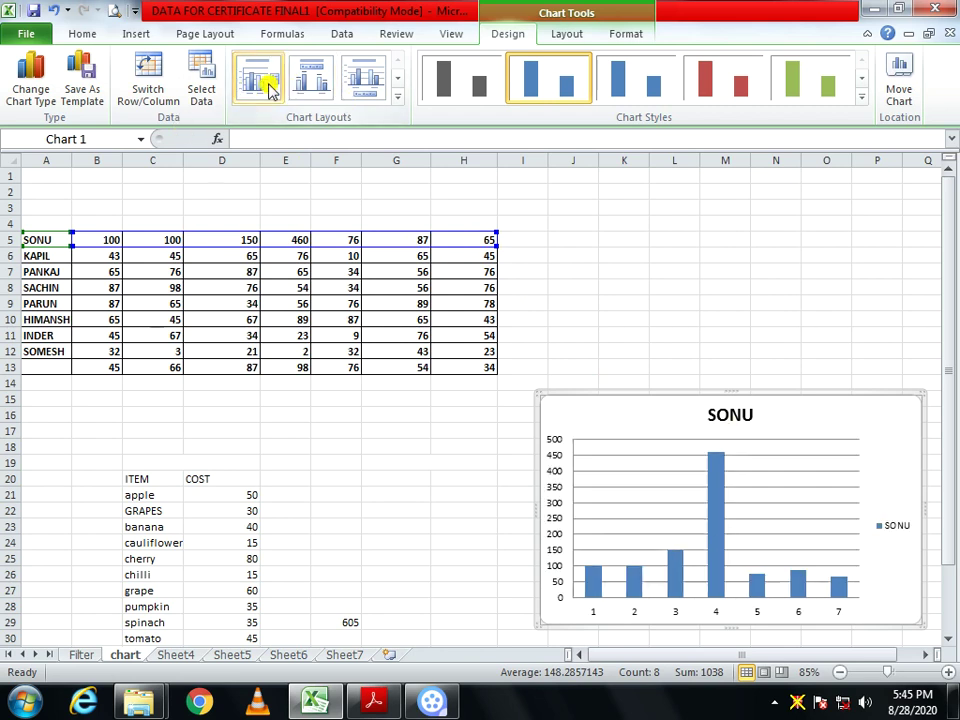
pyautogui.click(397, 97)
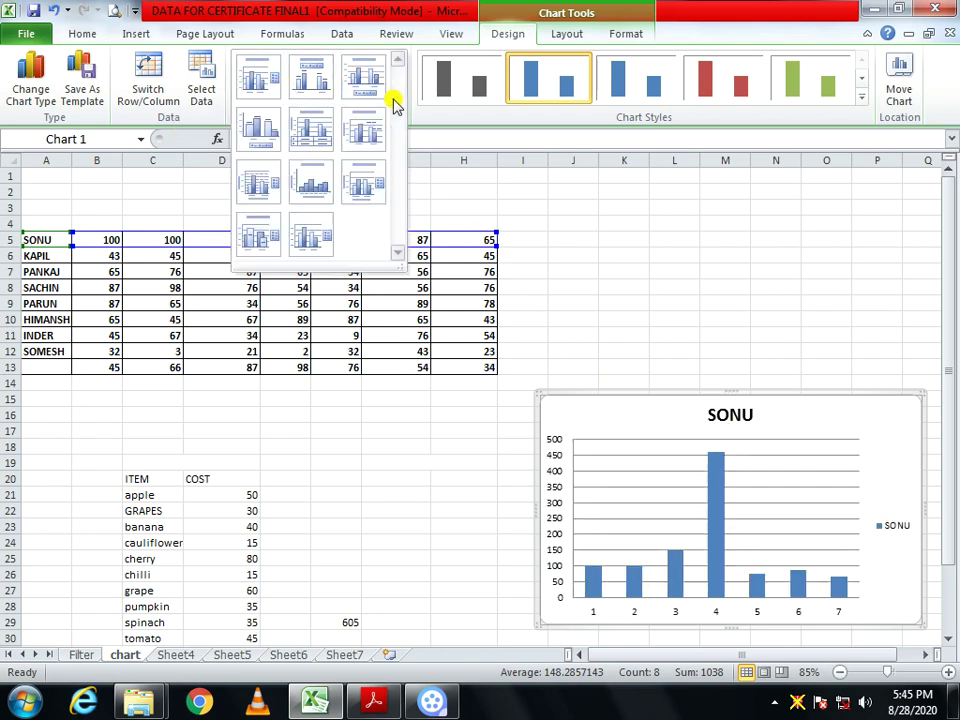
pyautogui.click(271, 193)
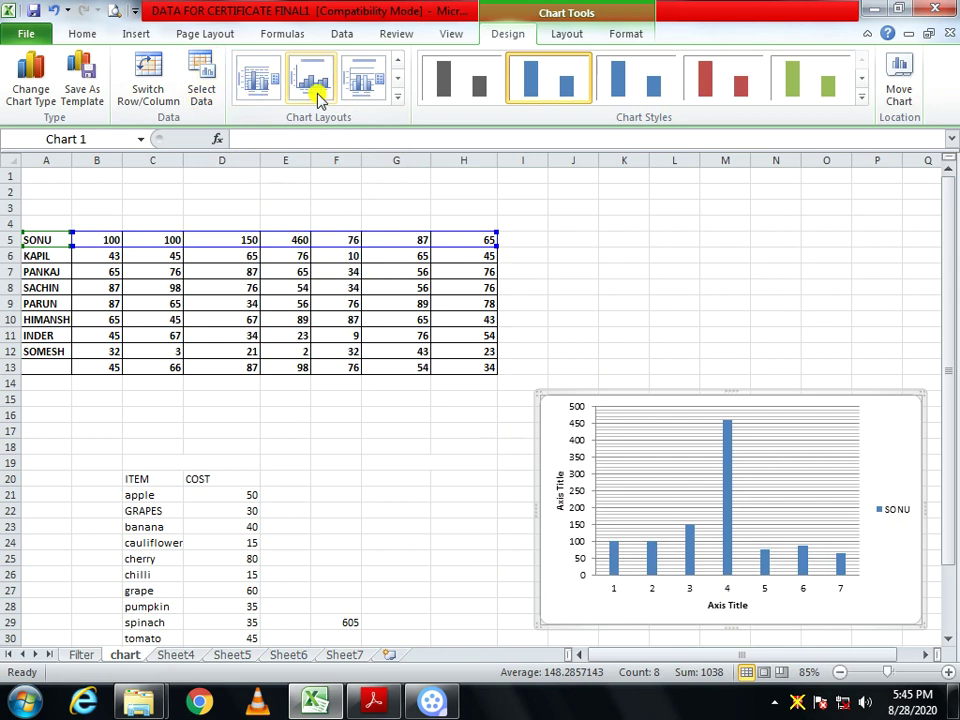
# - Apply the column chart layout with adjoining bars, a chart title and axis titles, and deselect the chart
pyautogui.click(397, 97)
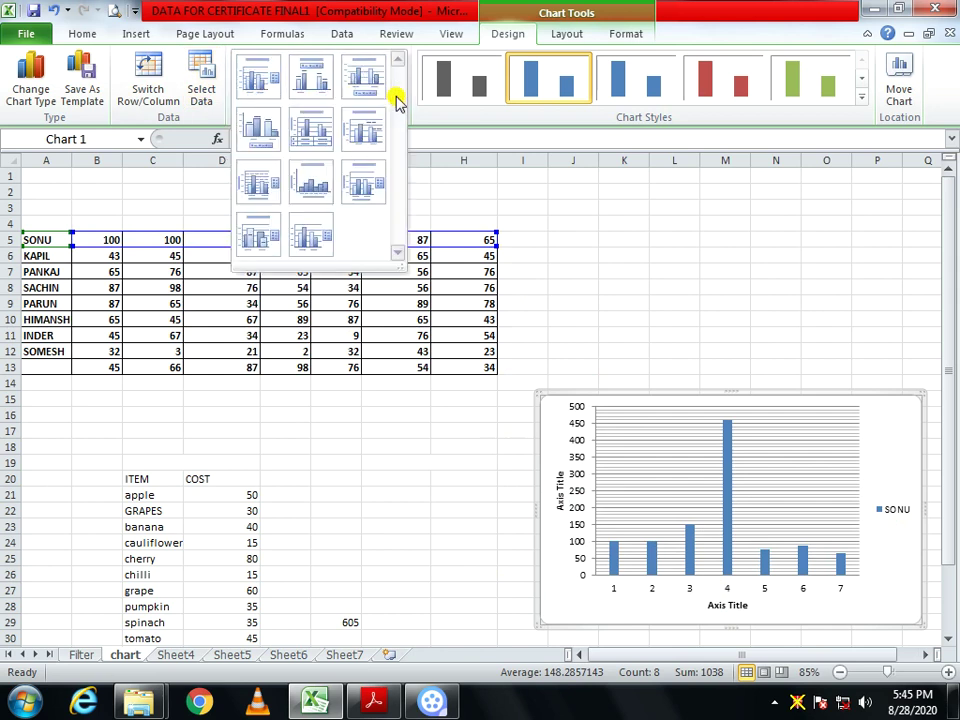
pyautogui.click(322, 183)
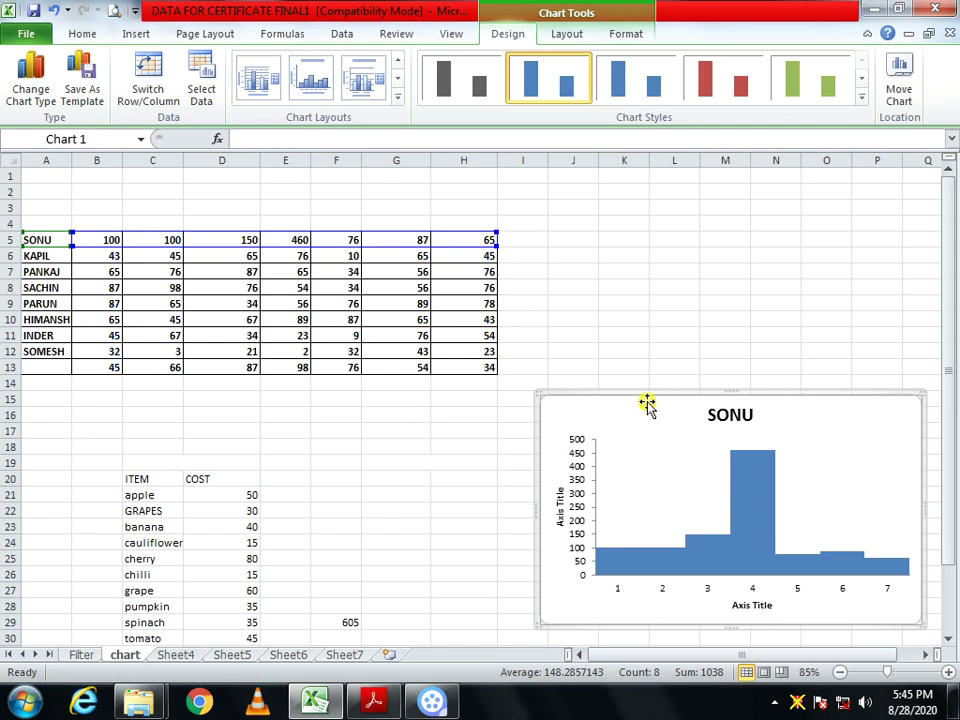
pyautogui.click(672, 254)
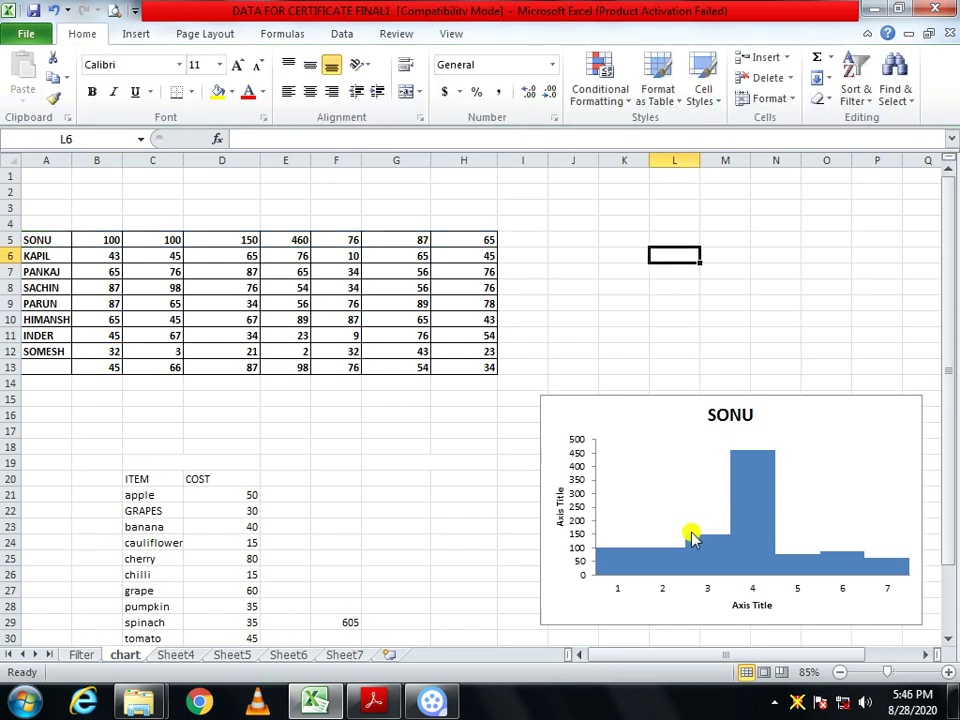
# - Try the blue and red chart styles on the column chart and finish with the green style
pyautogui.click(691, 438)
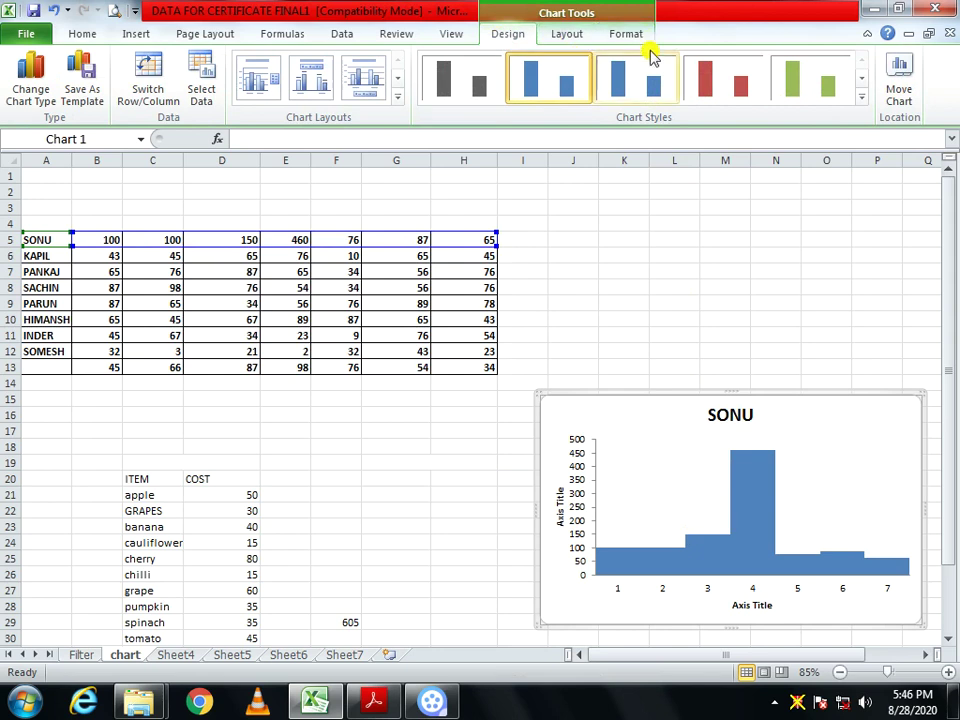
pyautogui.click(658, 92)
pyautogui.click(720, 92)
pyautogui.click(806, 86)
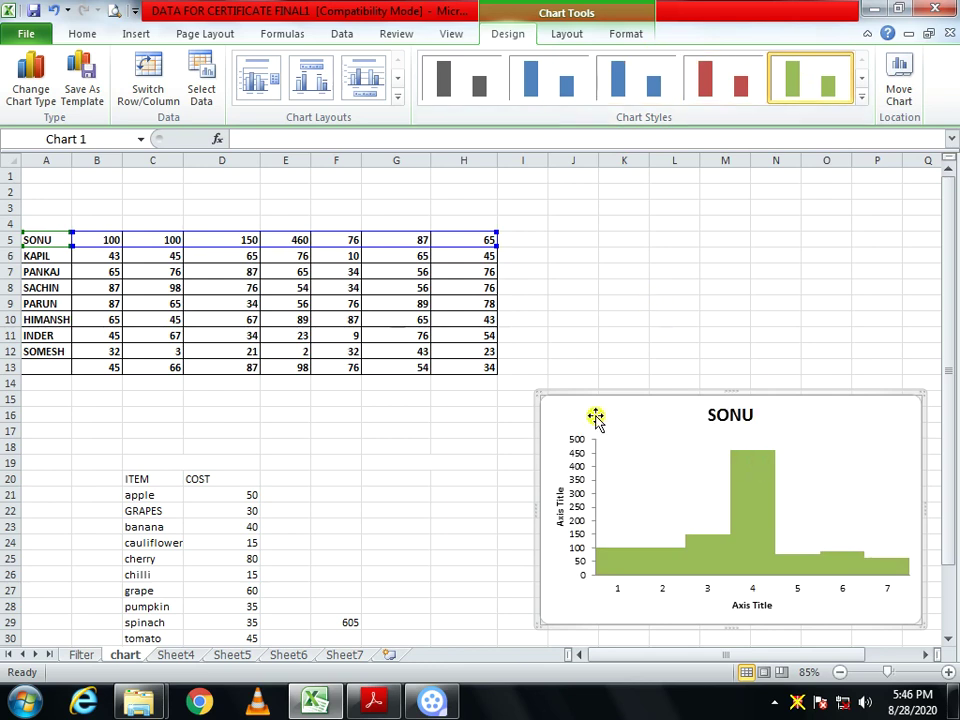
# - Change the chart type from column to a 3-D pie chart
pyautogui.click(33, 101)
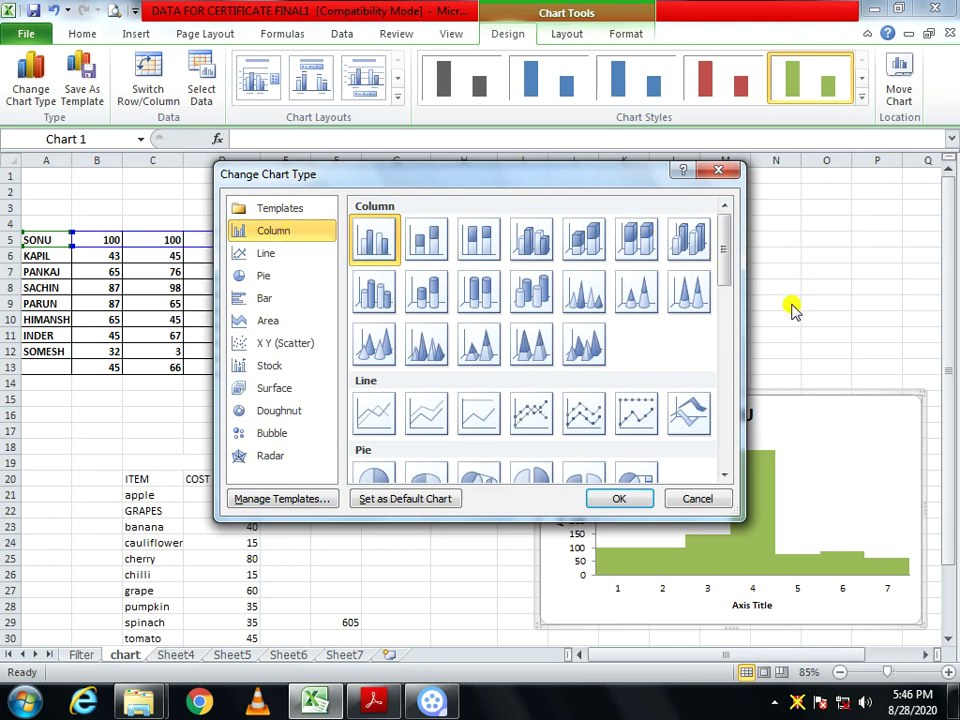
pyautogui.click(258, 278)
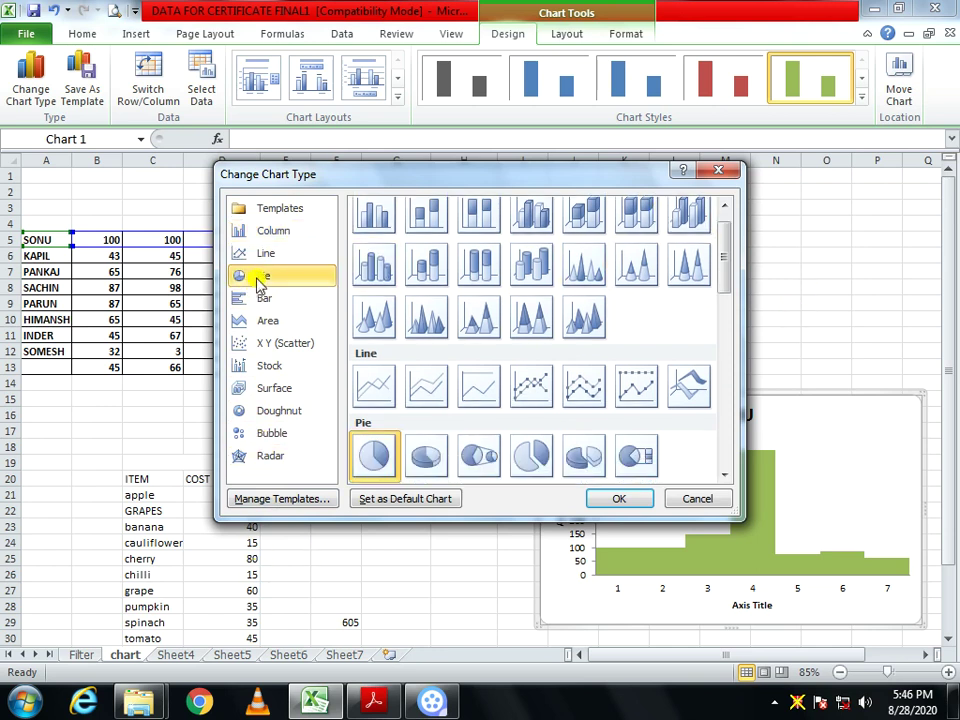
pyautogui.click(423, 459)
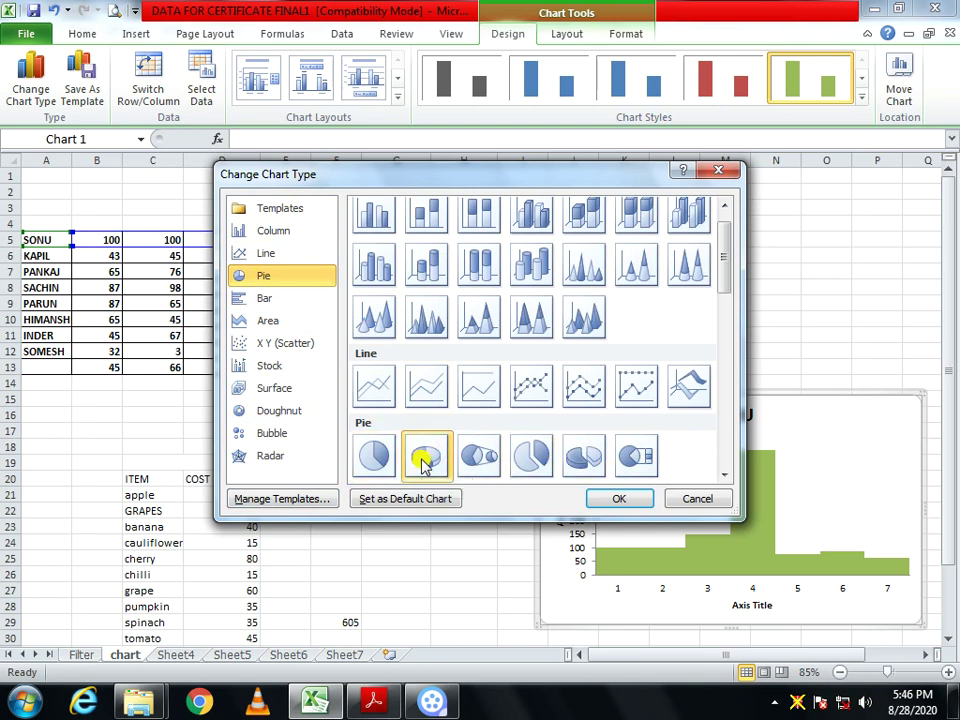
pyautogui.click(611, 497)
pyautogui.moveTo(607, 496)
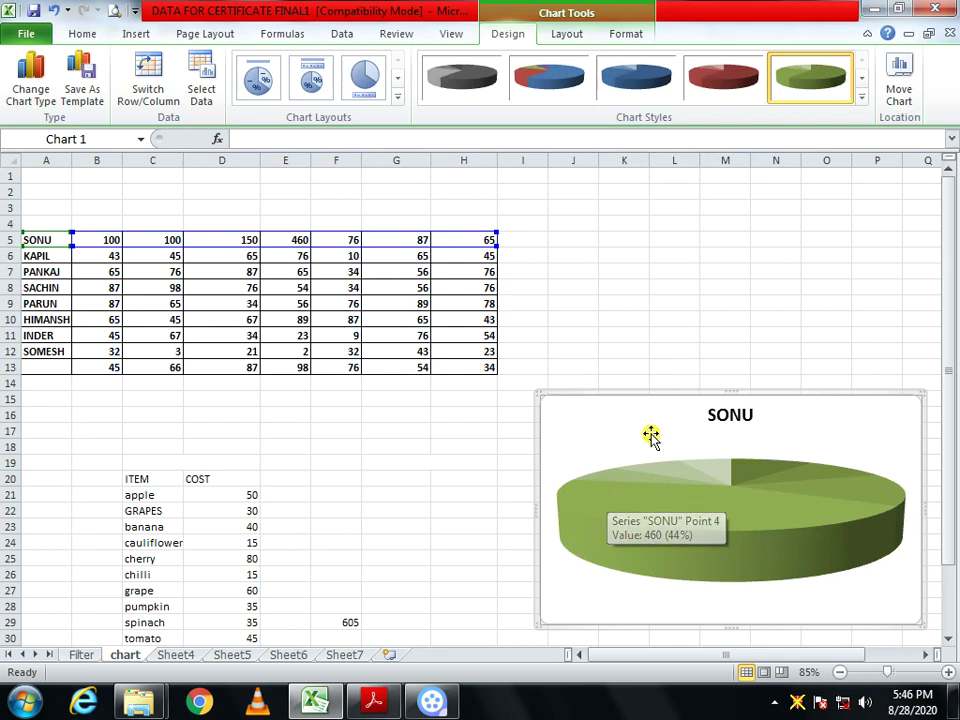
# - Give the pie chart the blue chart style and the layout with category numbers and percentages as slice labels, without a legend
pyautogui.click(311, 78)
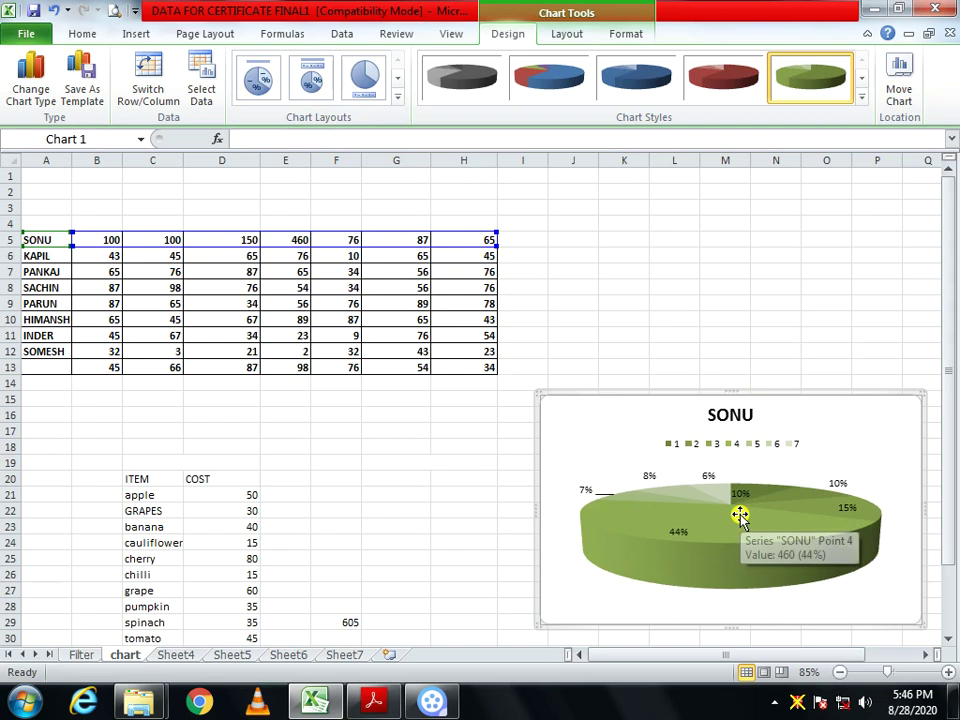
pyautogui.scroll(1, 482, 288)
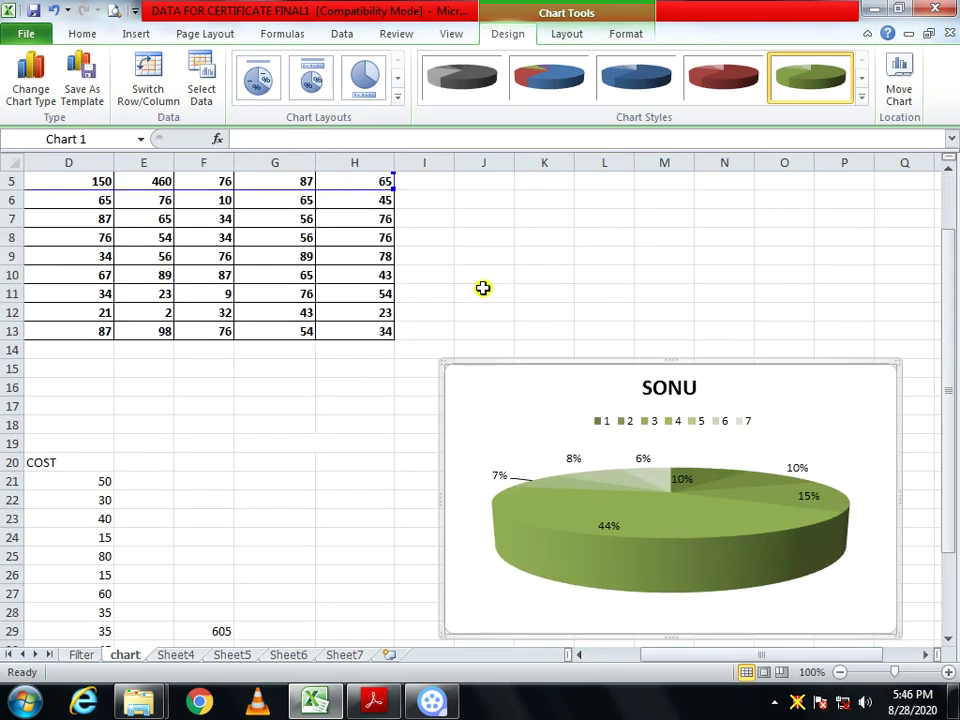
pyautogui.click(700, 85)
pyautogui.click(645, 85)
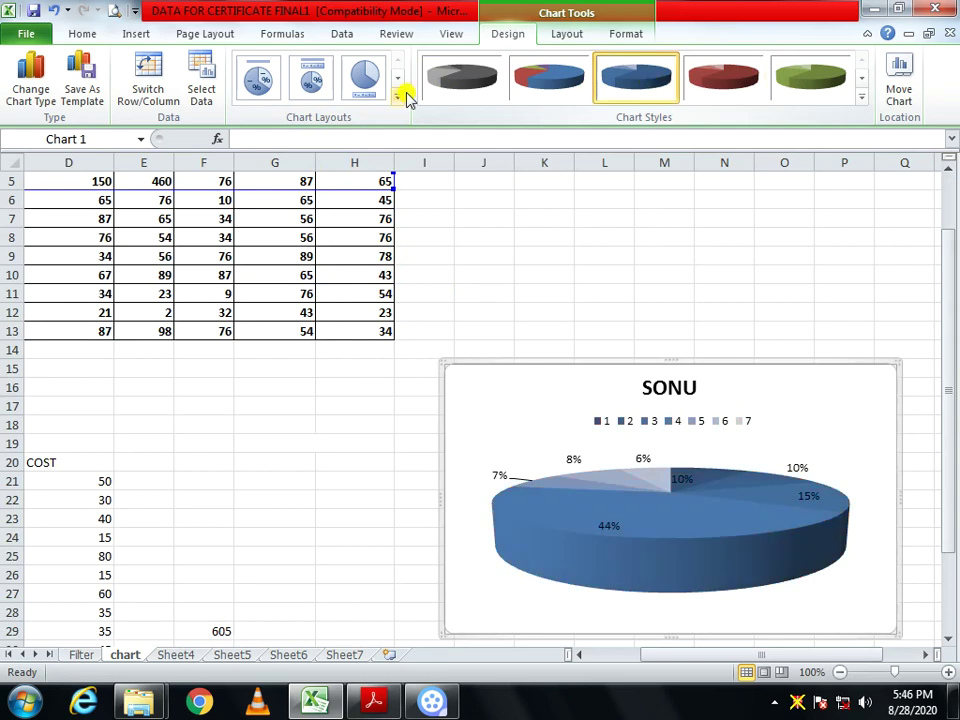
pyautogui.click(272, 96)
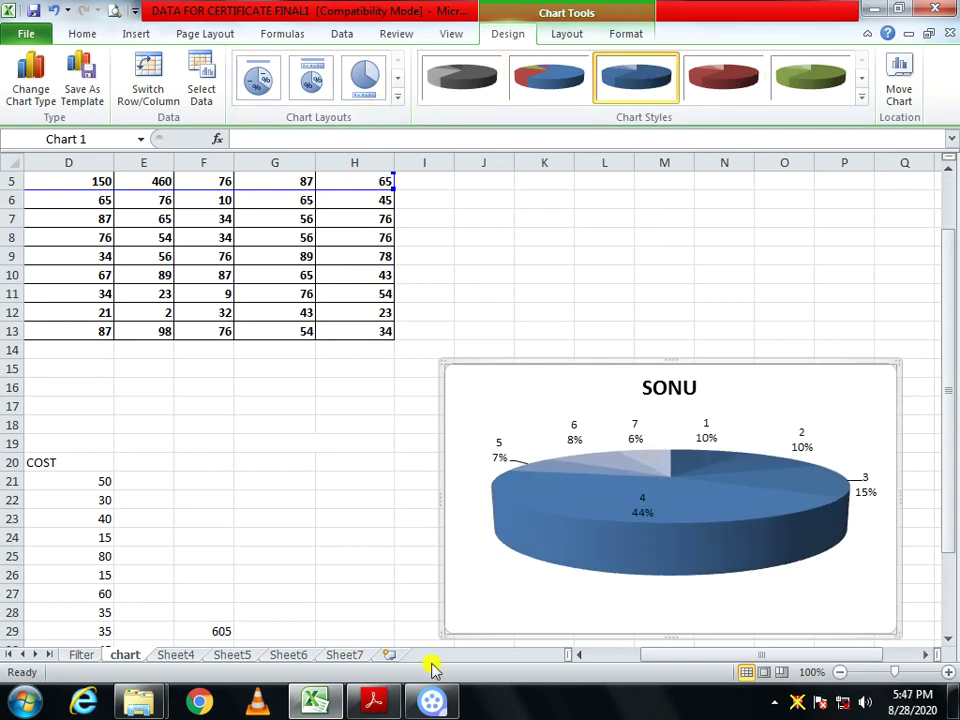
# - Switch to the PDF textbook and read the chart elements under Figure 30, the note on chart tabs and the Chart Types section
pyautogui.click(368, 702)
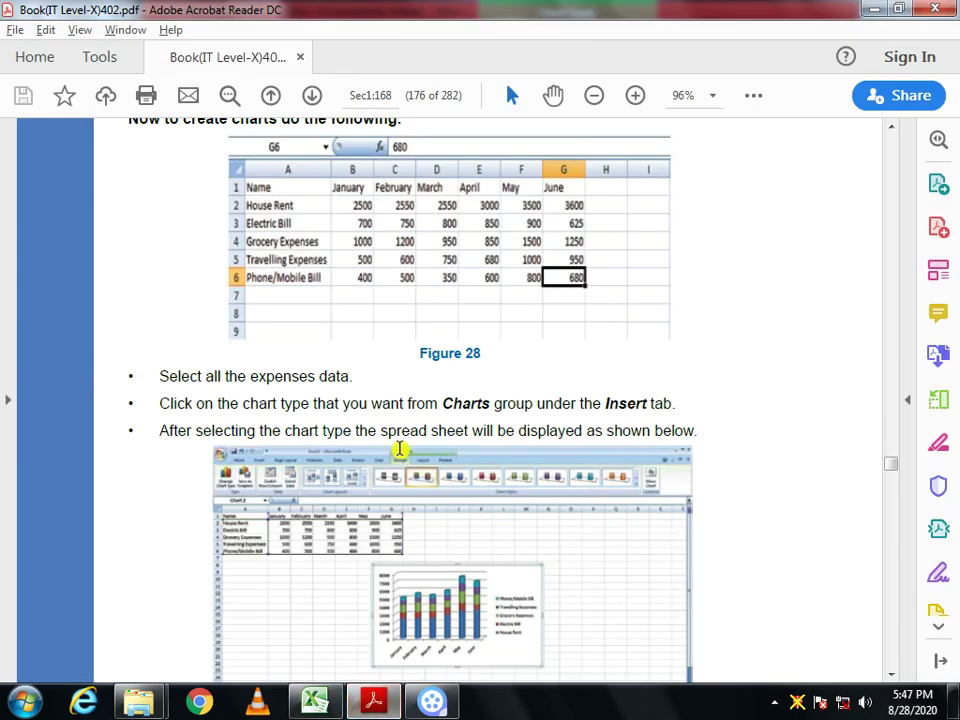
pyautogui.scroll(-5, 396, 452)
pyautogui.scroll(-8, 399, 453)
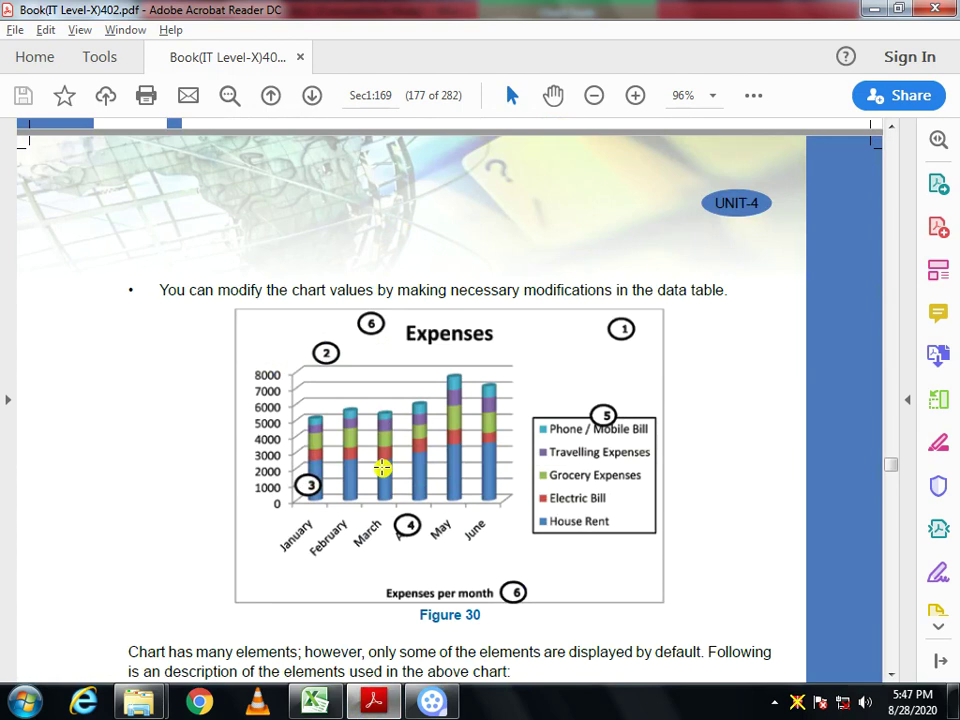
pyautogui.scroll(-4, 383, 468)
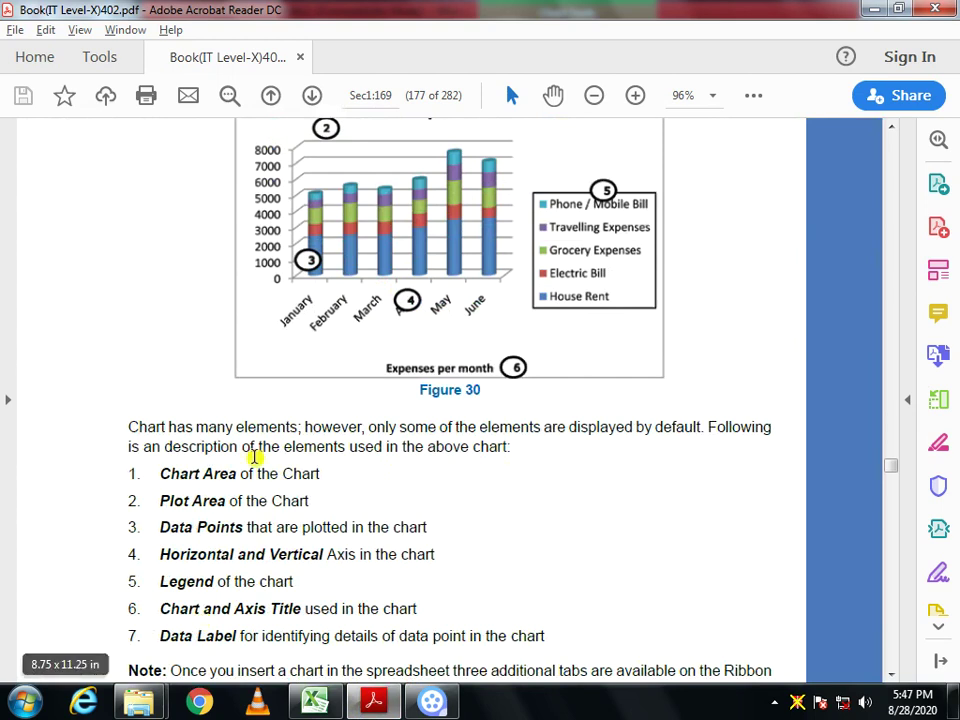
pyautogui.scroll(-1, 165, 497)
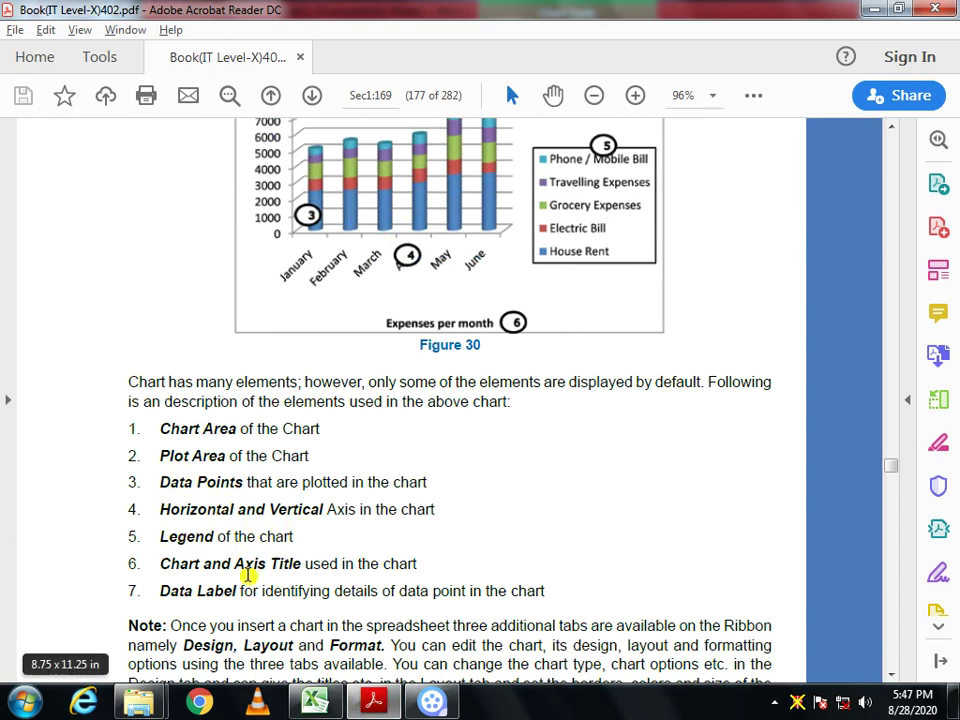
pyautogui.scroll(-1, 250, 576)
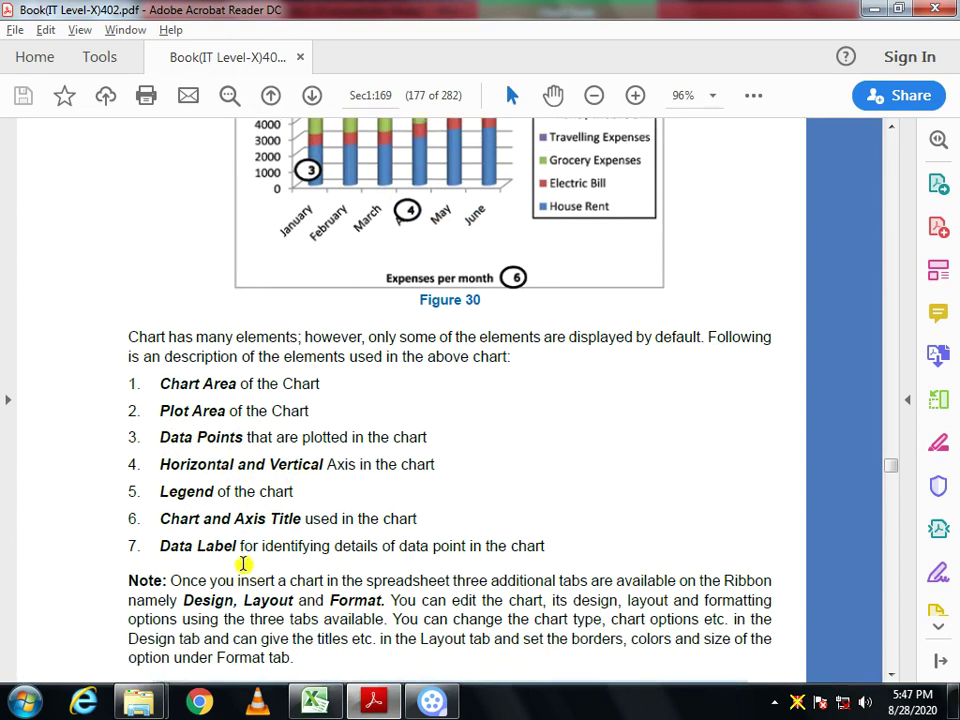
pyautogui.scroll(-2, 212, 531)
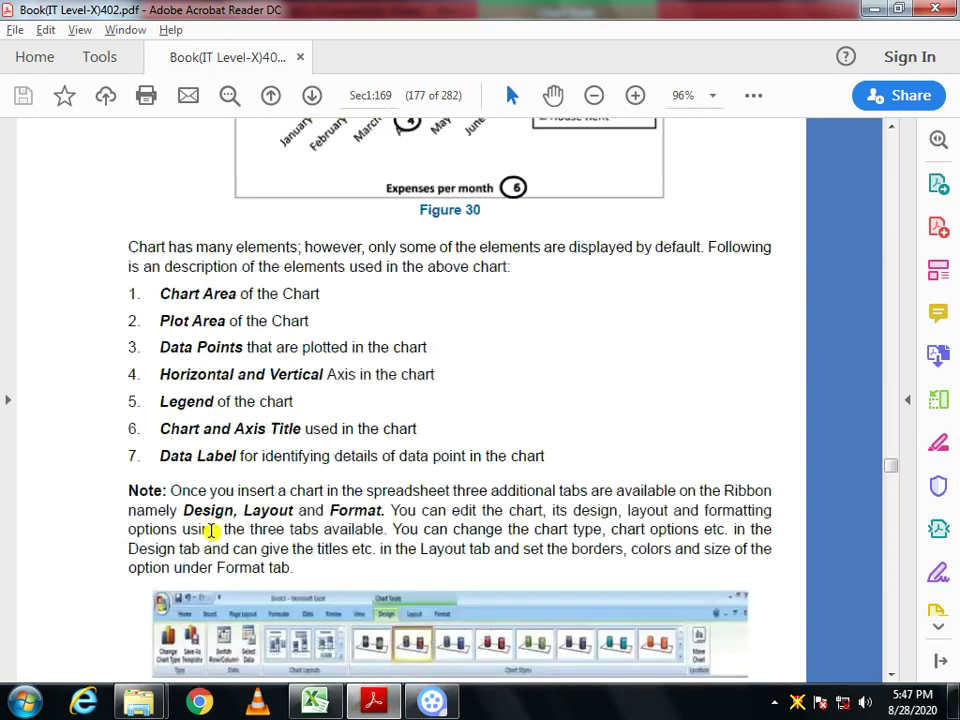
pyautogui.scroll(-12, 212, 531)
pyautogui.scroll(-4, 200, 451)
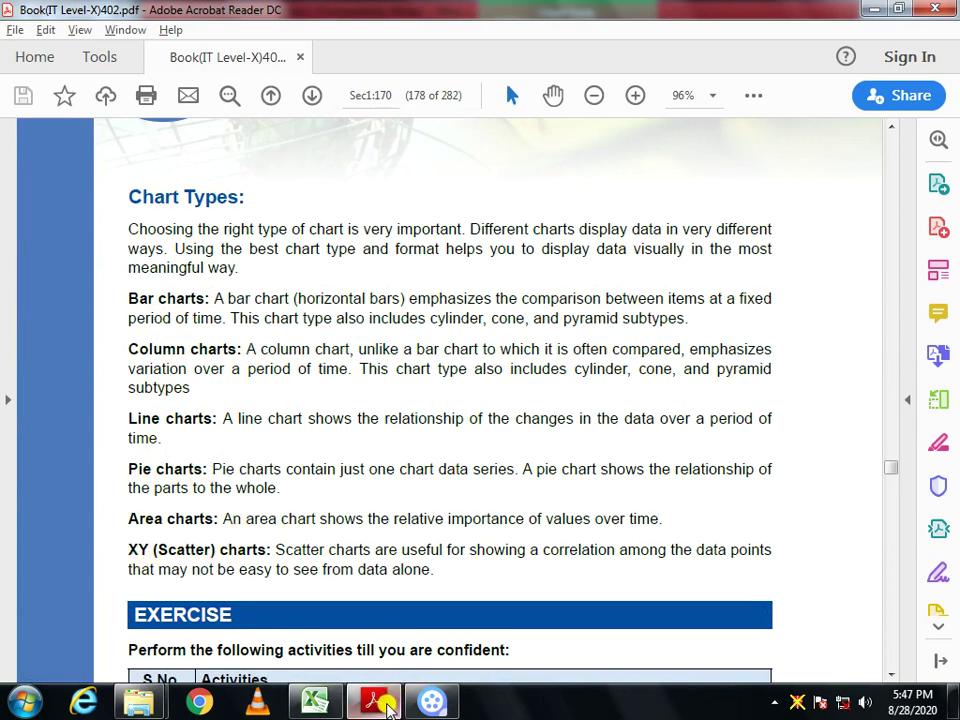
# - Switch back to Excel and review the available chart types for the pie chart, leaving the 3-D pie selected
pyautogui.click(315, 703)
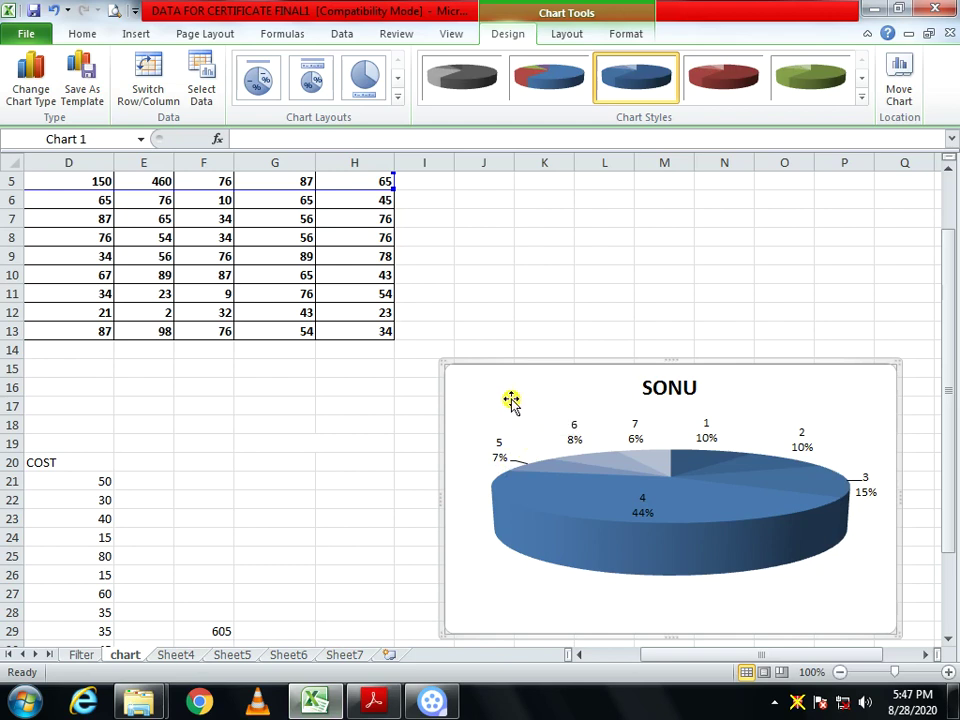
pyautogui.click(16, 102)
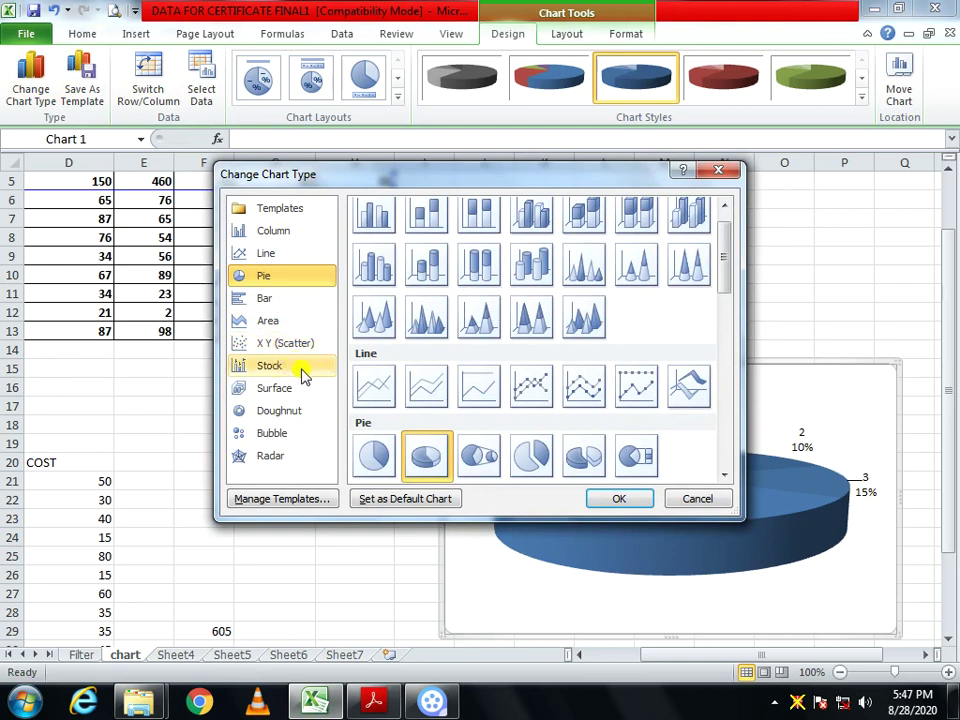
pyautogui.click(614, 500)
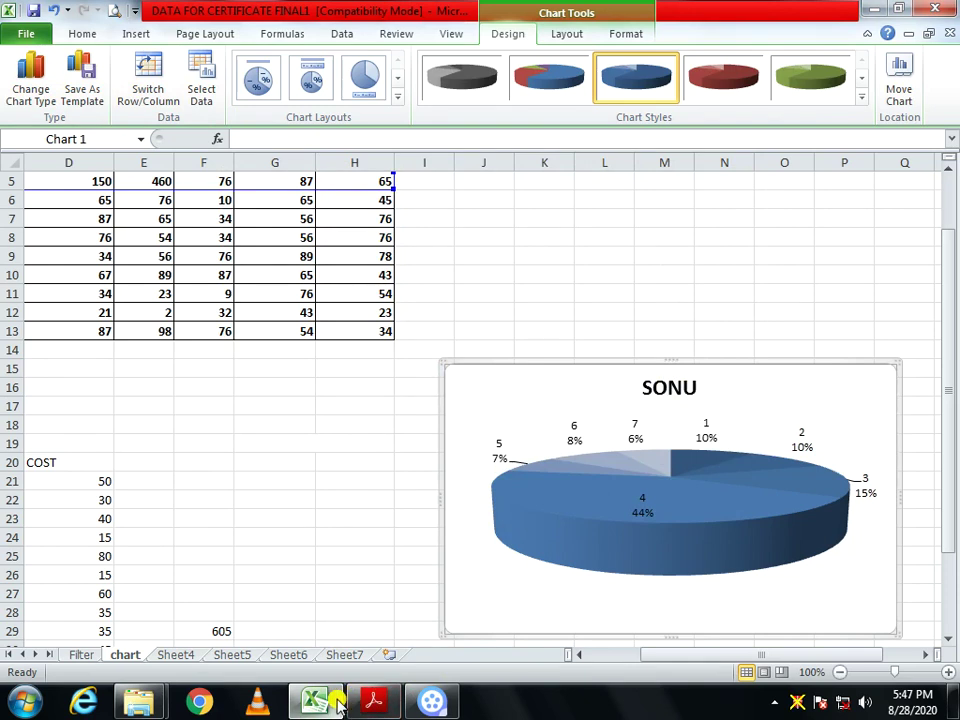
# - Switch to the PDF textbook, look through the chart exercises and the sort and filter introduction with Figure 32, and return to Excel
pyautogui.click(333, 703)
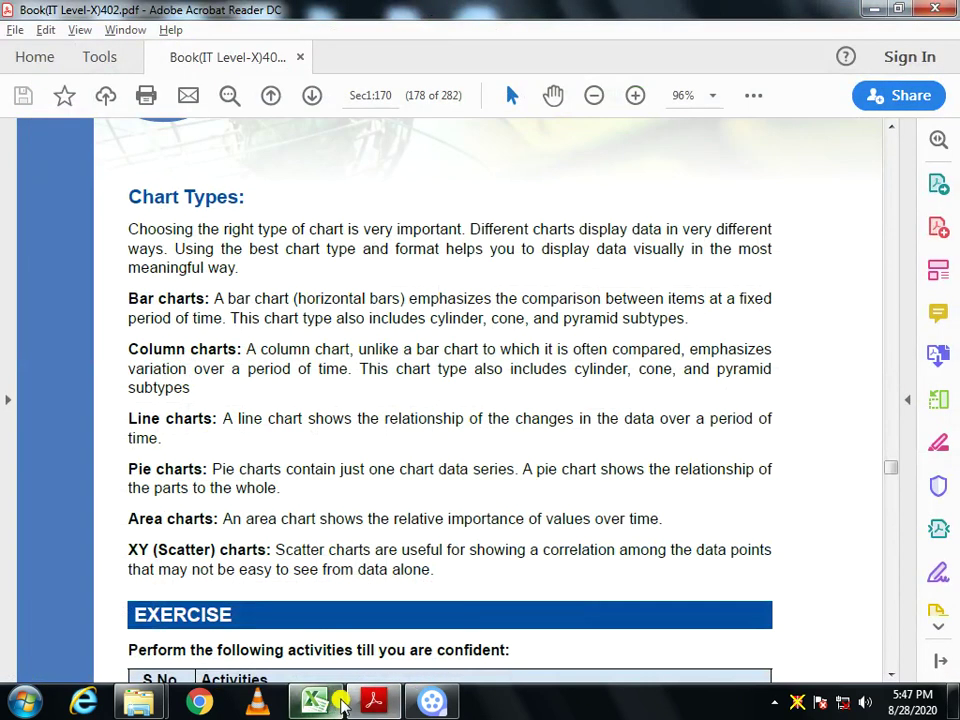
pyautogui.scroll(-1, 326, 549)
pyautogui.scroll(-5, 216, 420)
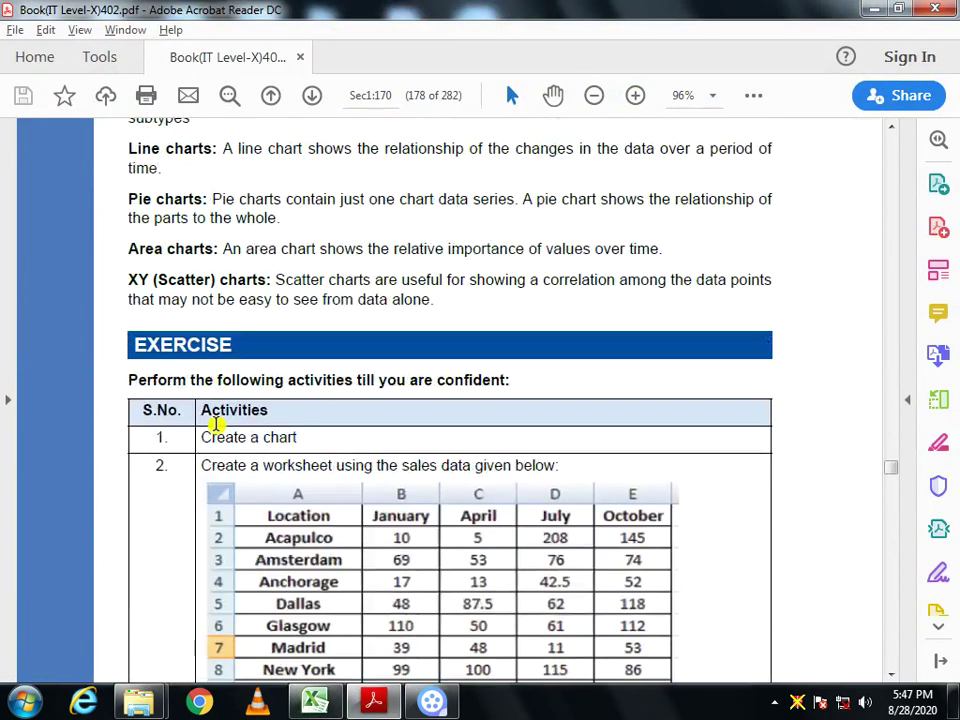
pyautogui.scroll(-10, 216, 422)
pyautogui.scroll(-15, 216, 427)
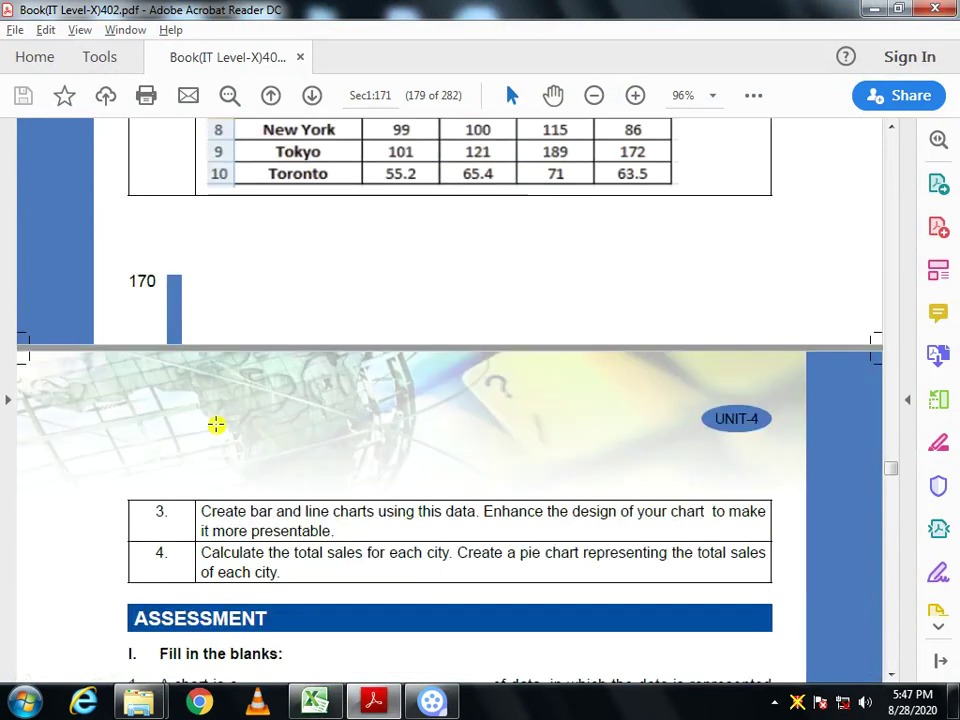
pyautogui.scroll(-6, 216, 424)
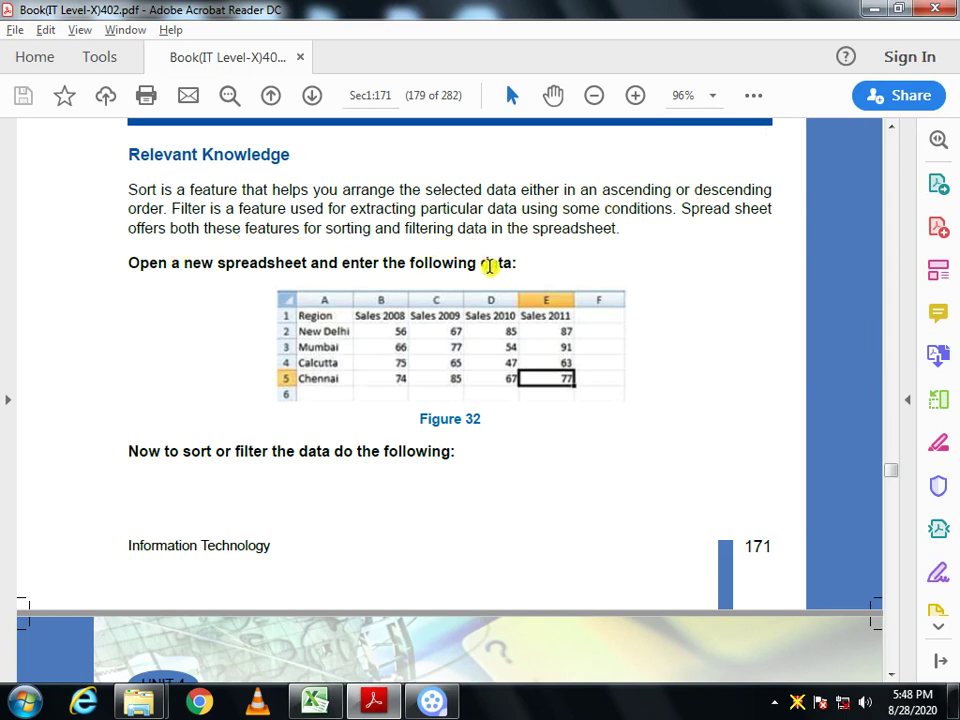
pyautogui.click(315, 701)
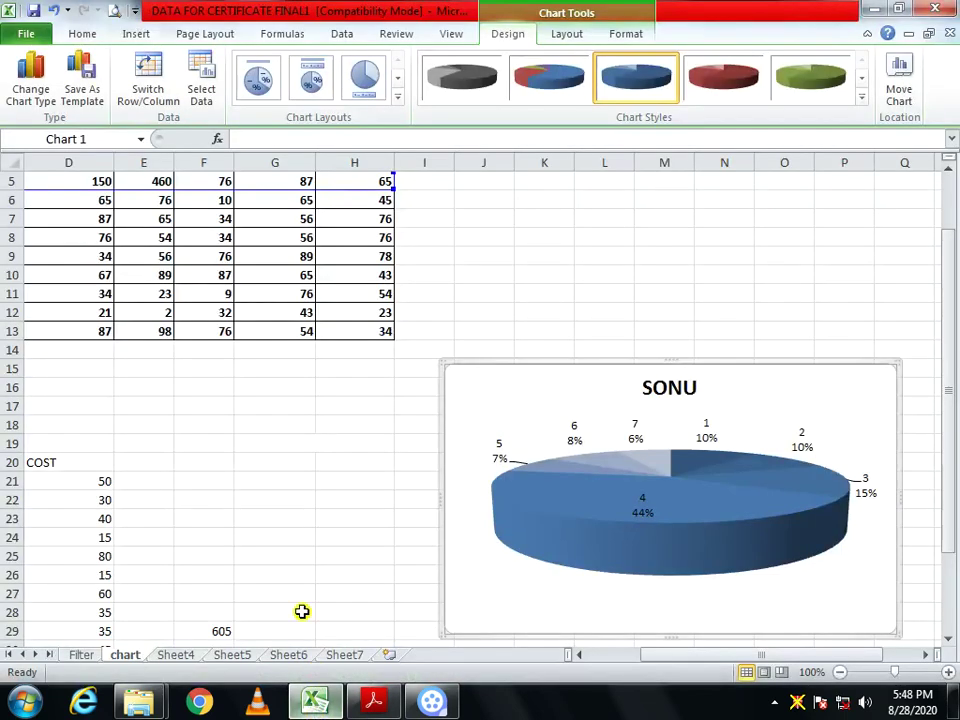
# - Open the Filter sheet, look through the student activity list, and view the filter options for ACTIVITY INCHARGE
pyautogui.click(81, 654)
pyautogui.scroll(10, 88, 652)
pyautogui.scroll(-4, 88, 652)
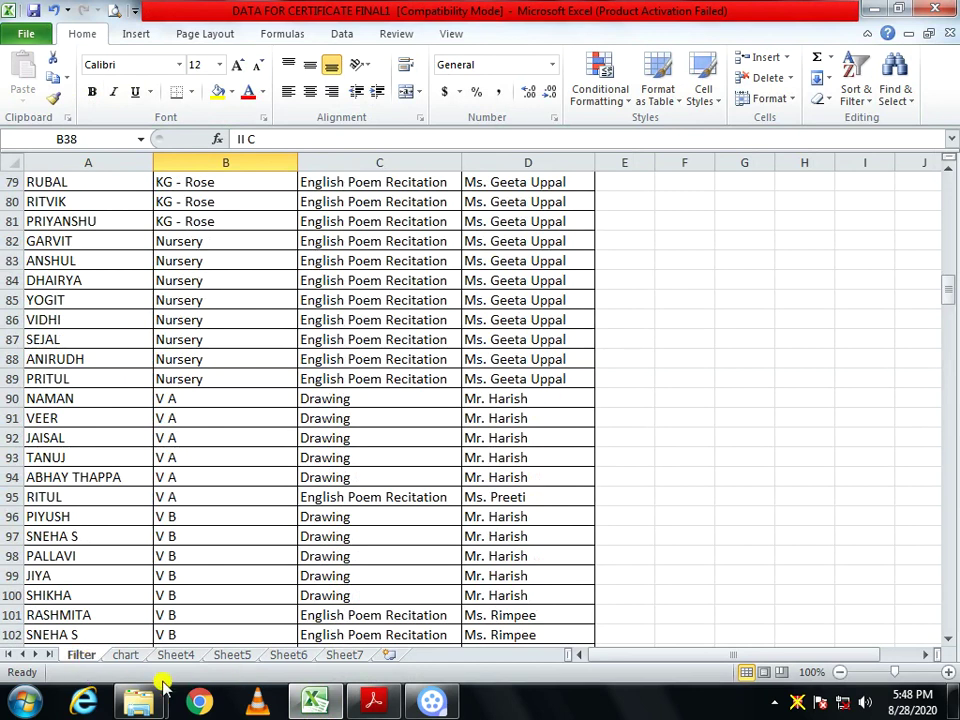
pyautogui.scroll(20, 128, 578)
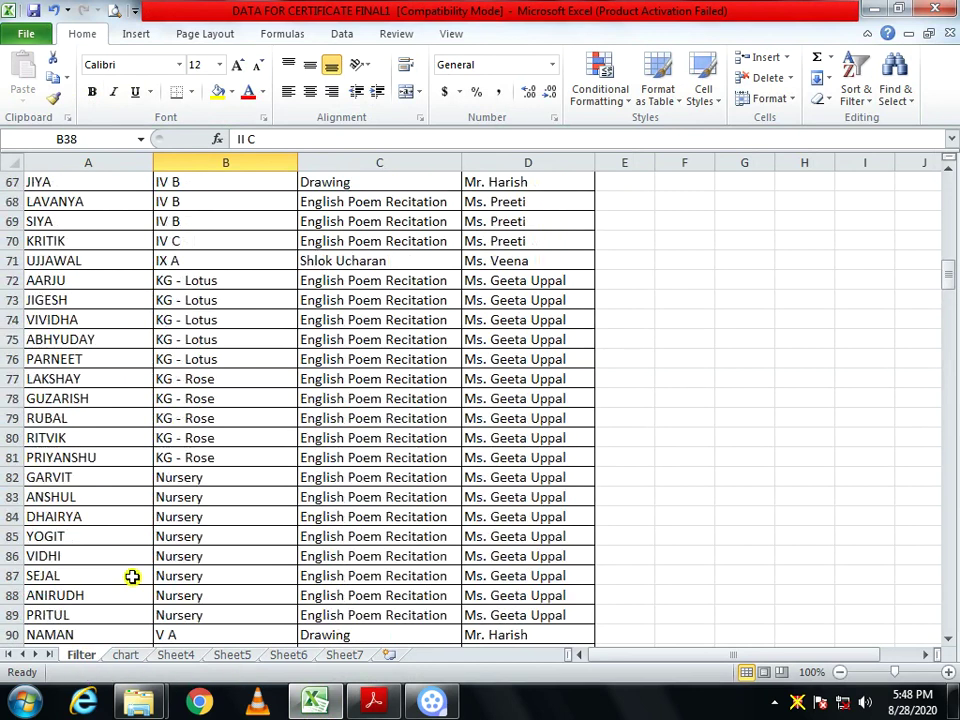
pyautogui.scroll(-20, 225, 550)
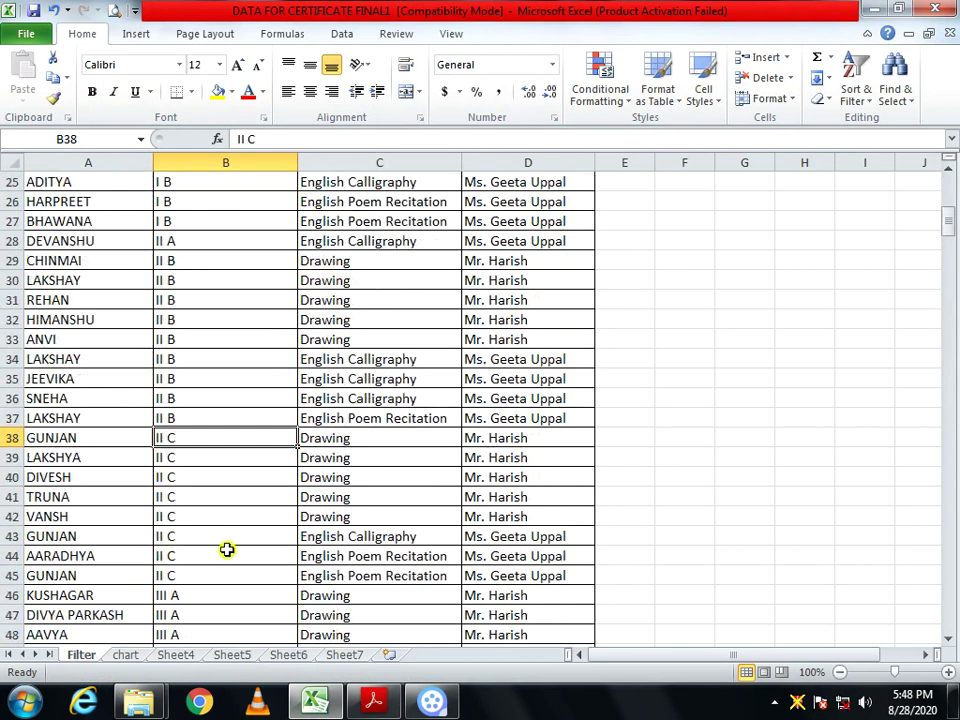
pyautogui.scroll(-20, 227, 550)
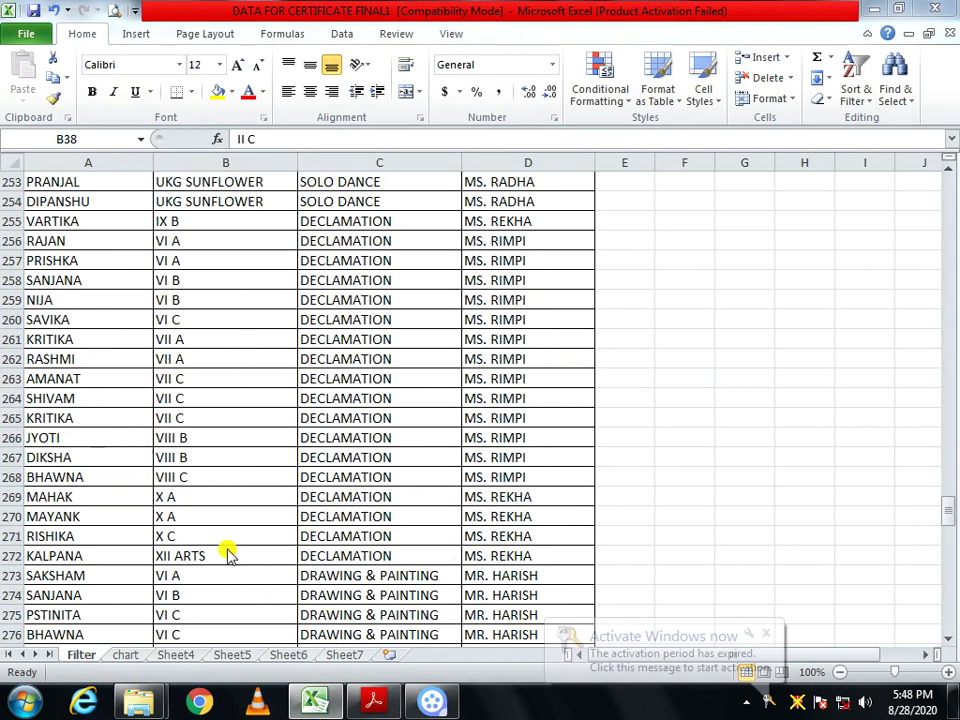
pyautogui.click(770, 636)
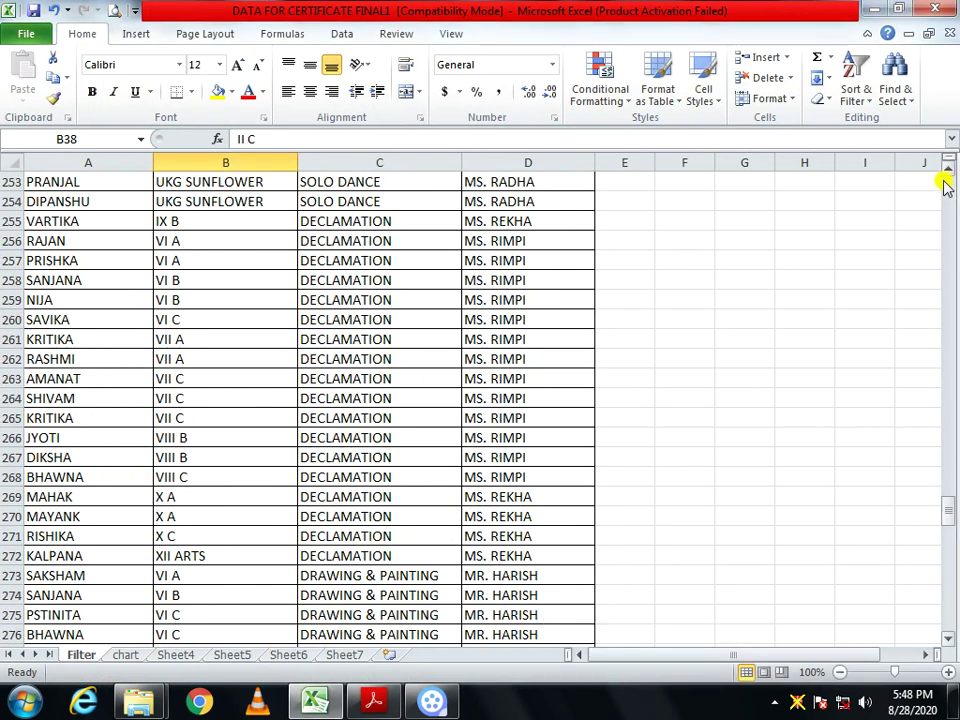
pyautogui.moveTo(943, 508); pyautogui.dragTo(953, 178)
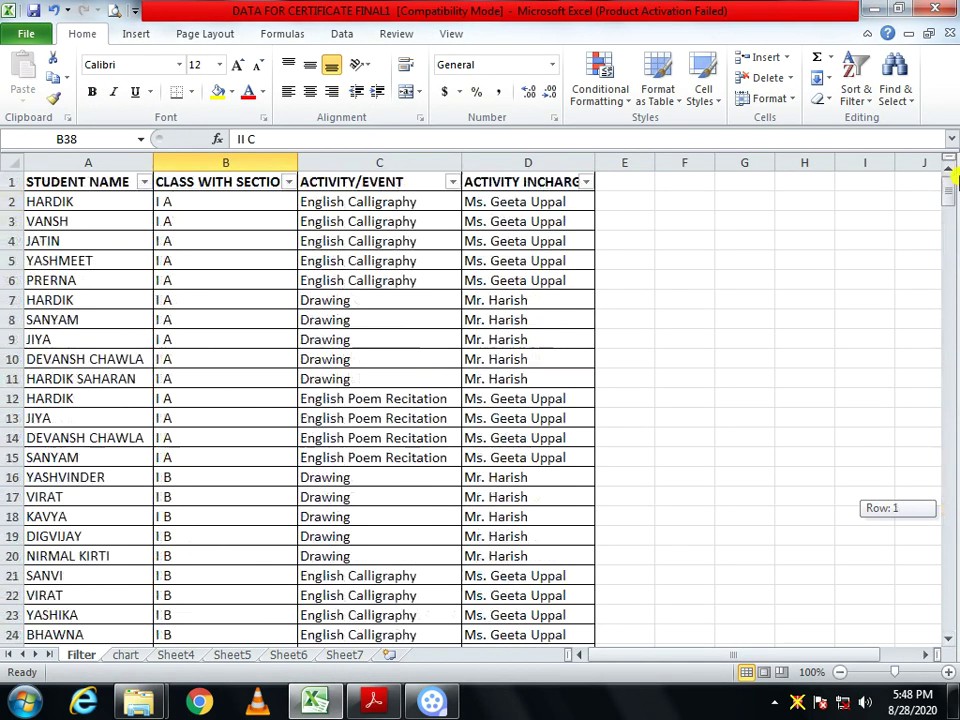
pyautogui.click(585, 181)
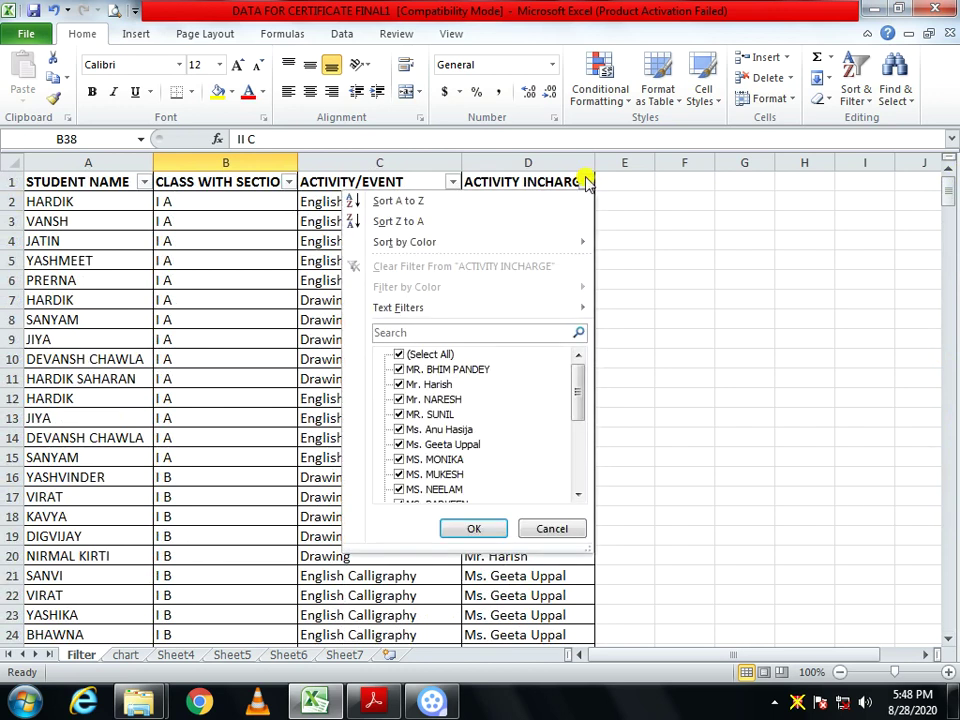
pyautogui.press('Escape')
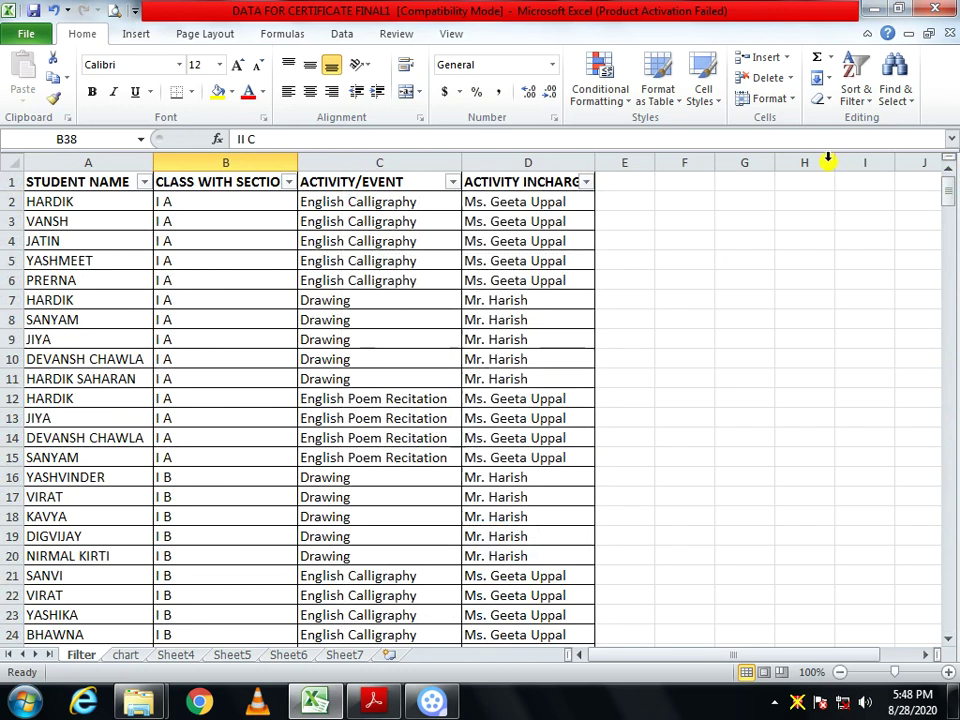
# - Turn off the existing filter on the student activity list's header row
pyautogui.click(856, 80)
pyautogui.click(866, 192)
pyautogui.click(677, 341)
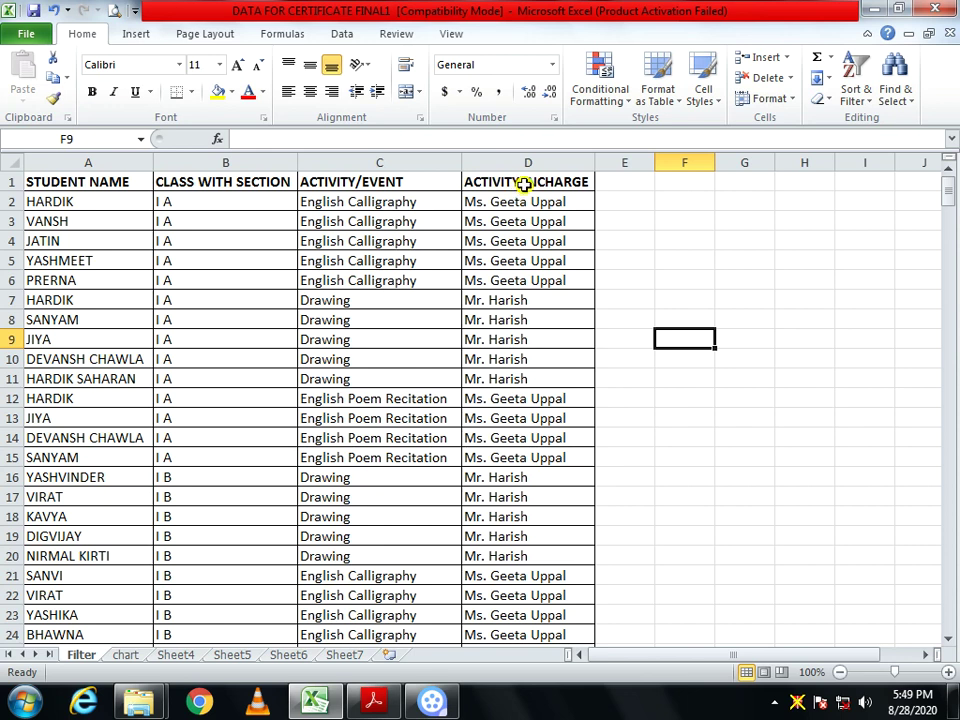
# - Turn on filtering for the student activity list, starting from the ACTIVITY INCHARGE header in D1
pyautogui.click(482, 185)
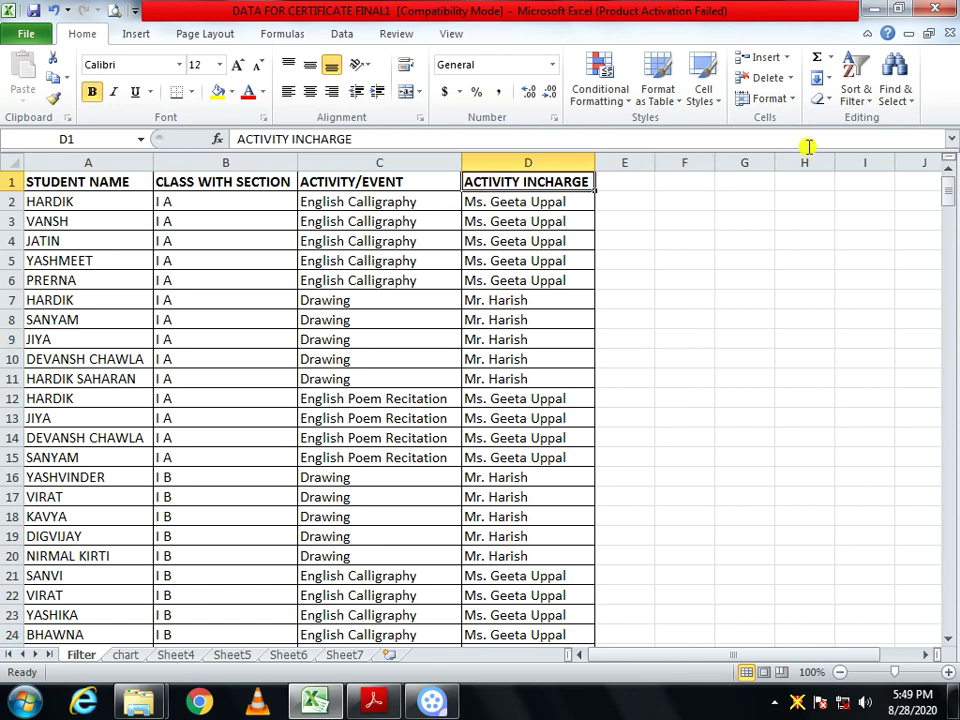
pyautogui.click(855, 85)
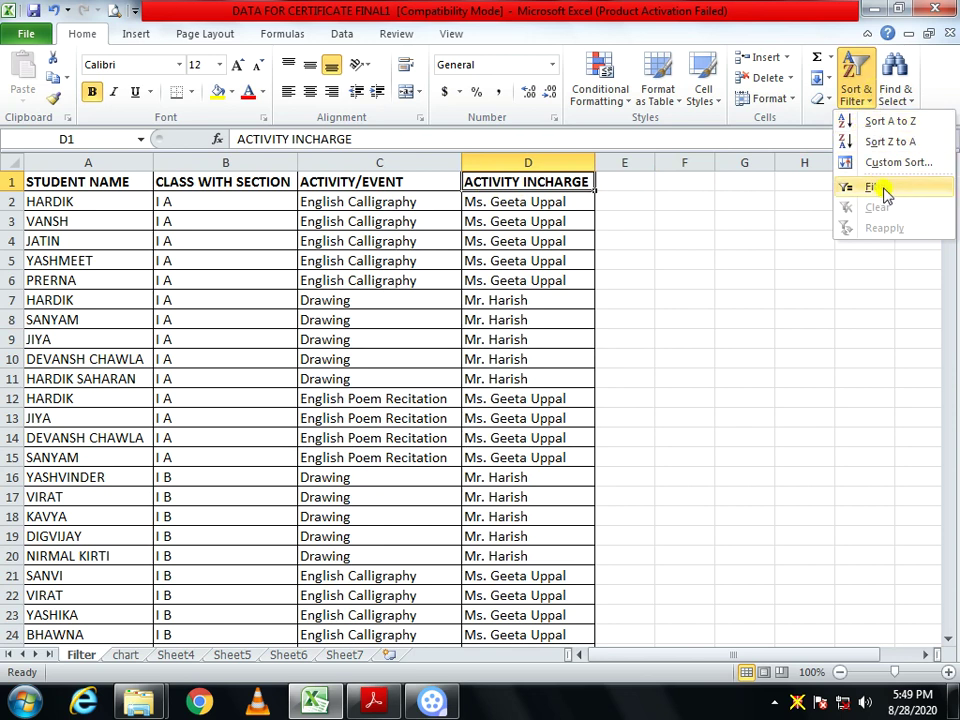
pyautogui.click(879, 186)
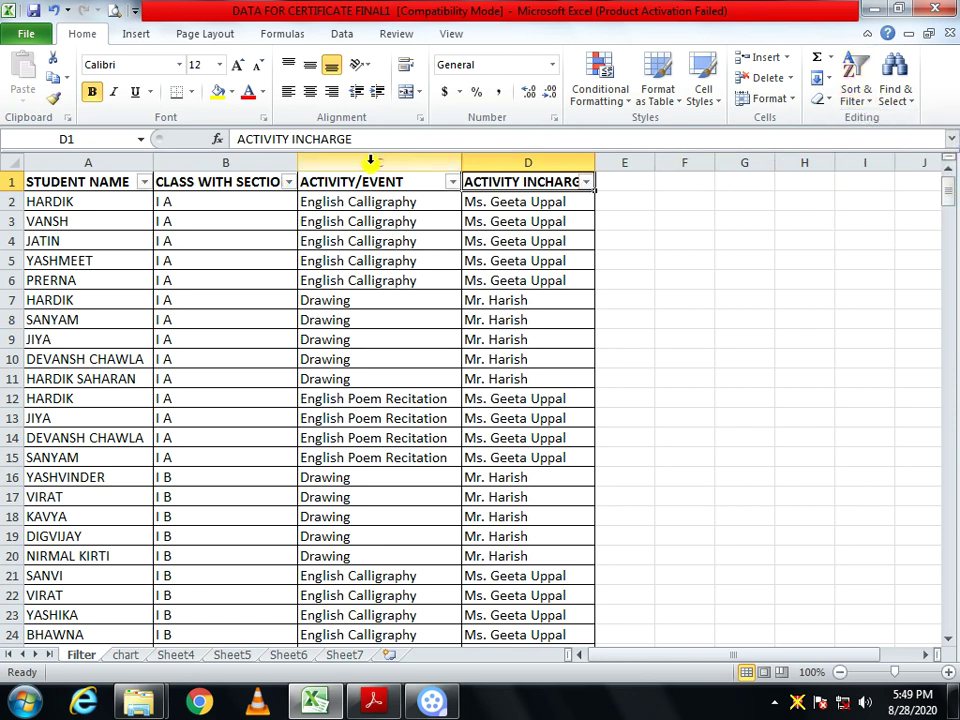
# - Filter the ACTIVITY INCHARGE column to only the second teacher in the filter list and review the matching rows
pyautogui.keyDown('ctrl'); pyautogui.scroll(2, 343, 181); pyautogui.keyUp('ctrl')
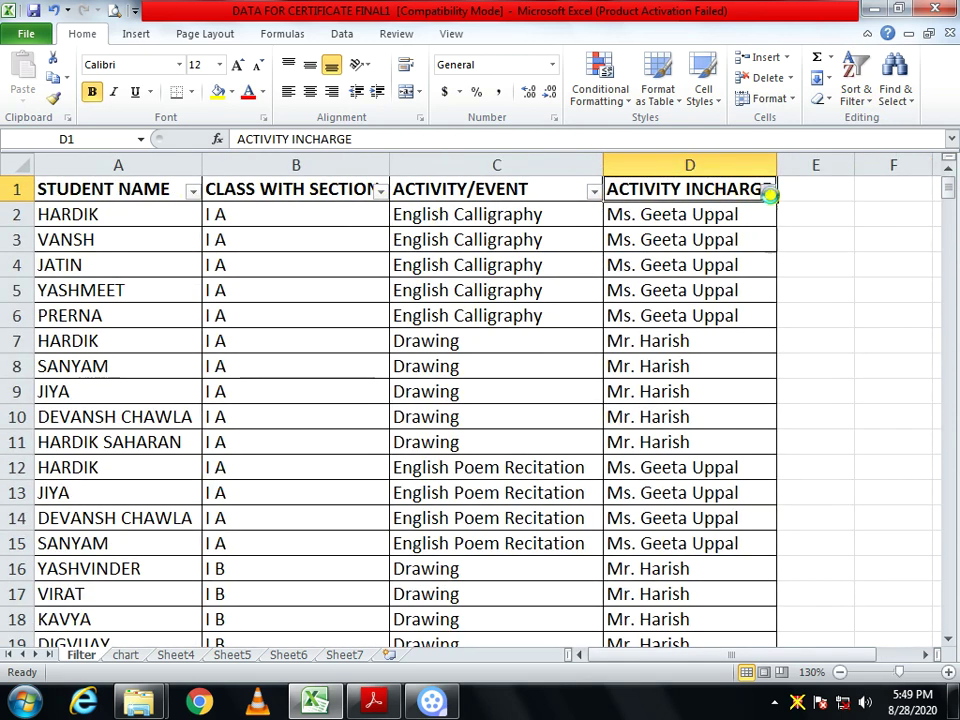
pyautogui.click(768, 192)
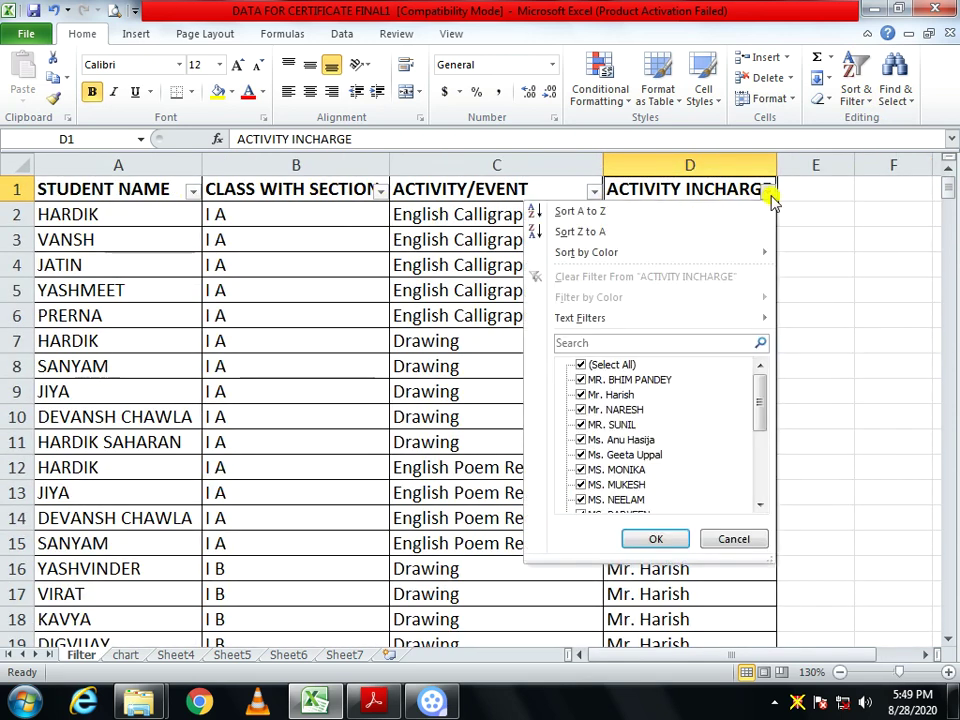
pyautogui.click(583, 368)
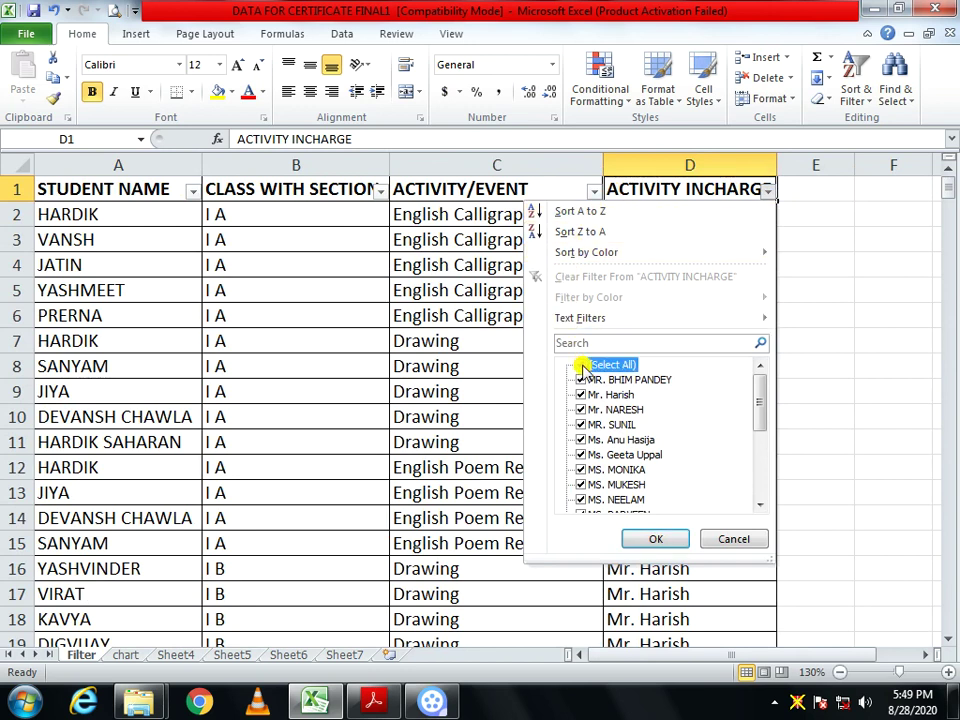
pyautogui.click(581, 366)
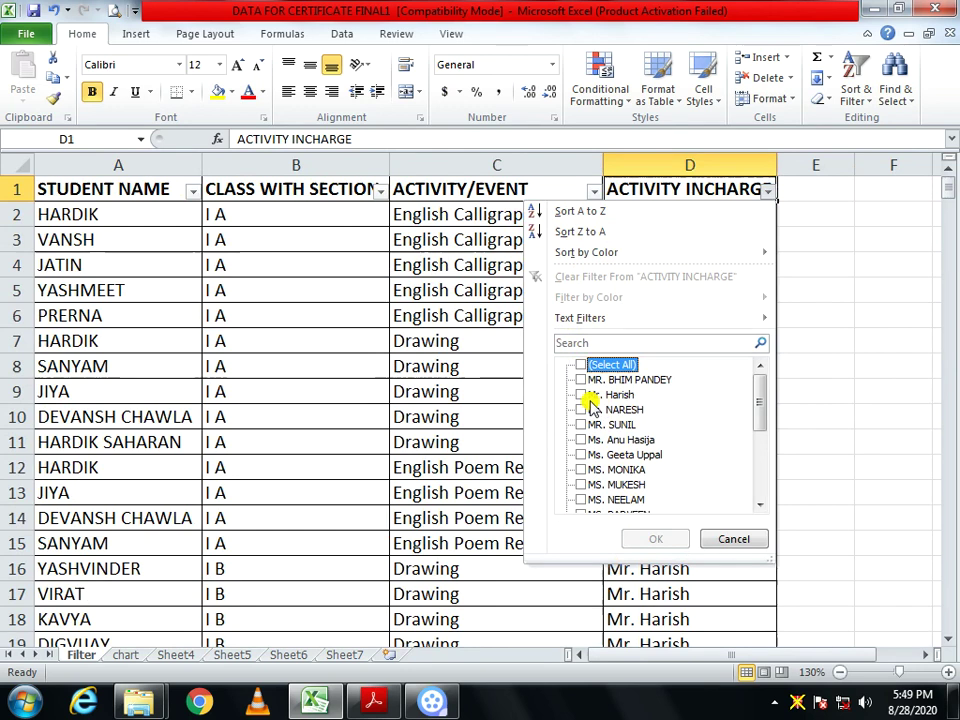
pyautogui.click(581, 396)
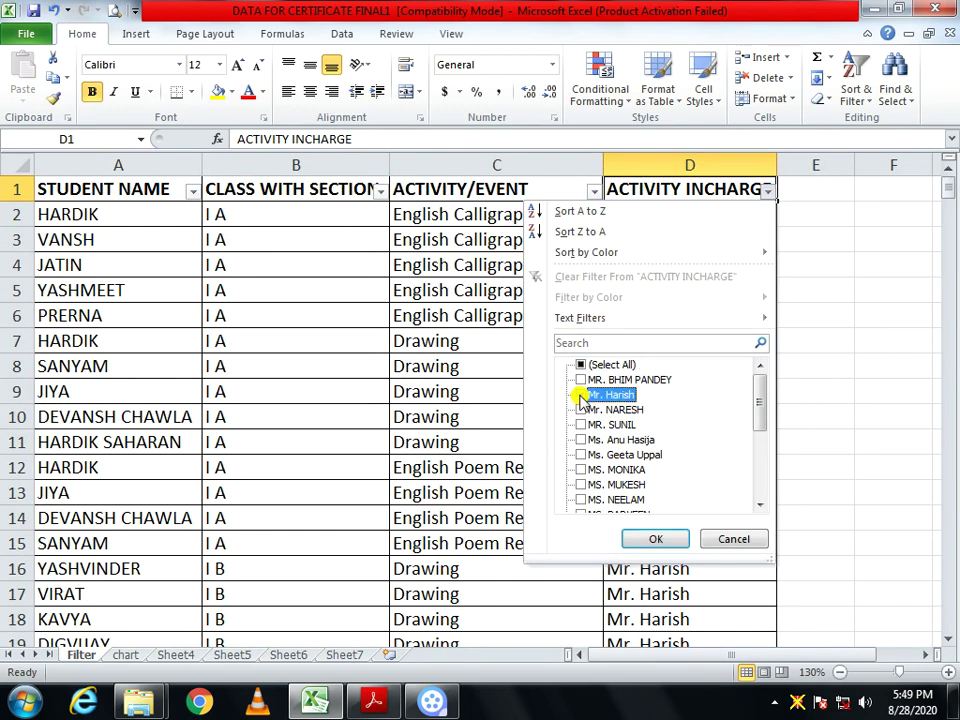
pyautogui.click(655, 540)
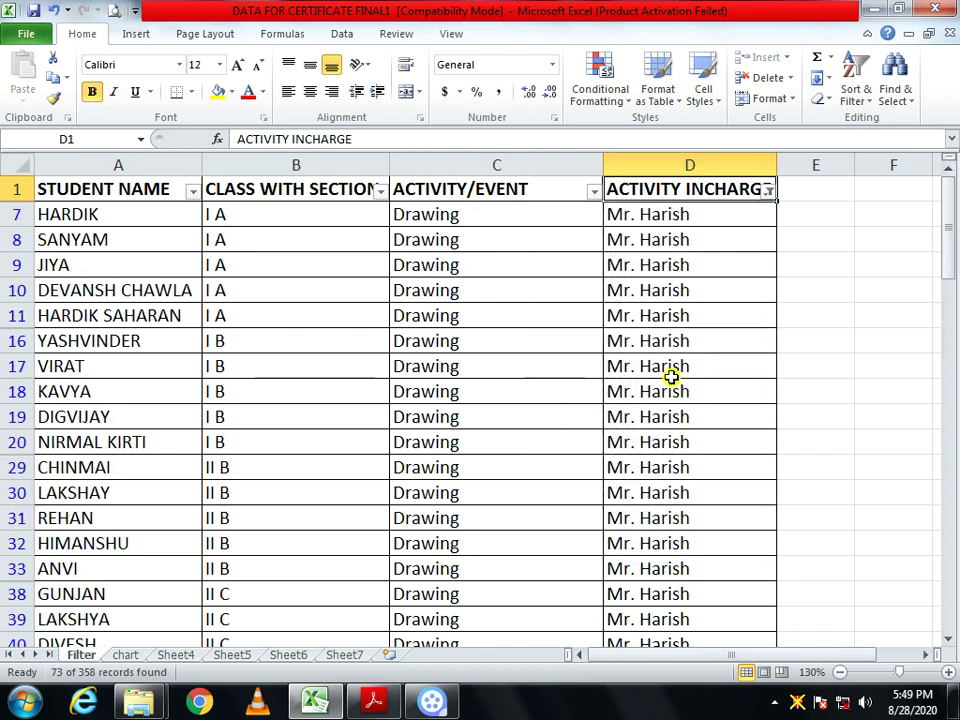
pyautogui.scroll(-15, 671, 376)
pyautogui.scroll(-7, 671, 376)
pyautogui.scroll(13, 671, 376)
pyautogui.scroll(7, 671, 376)
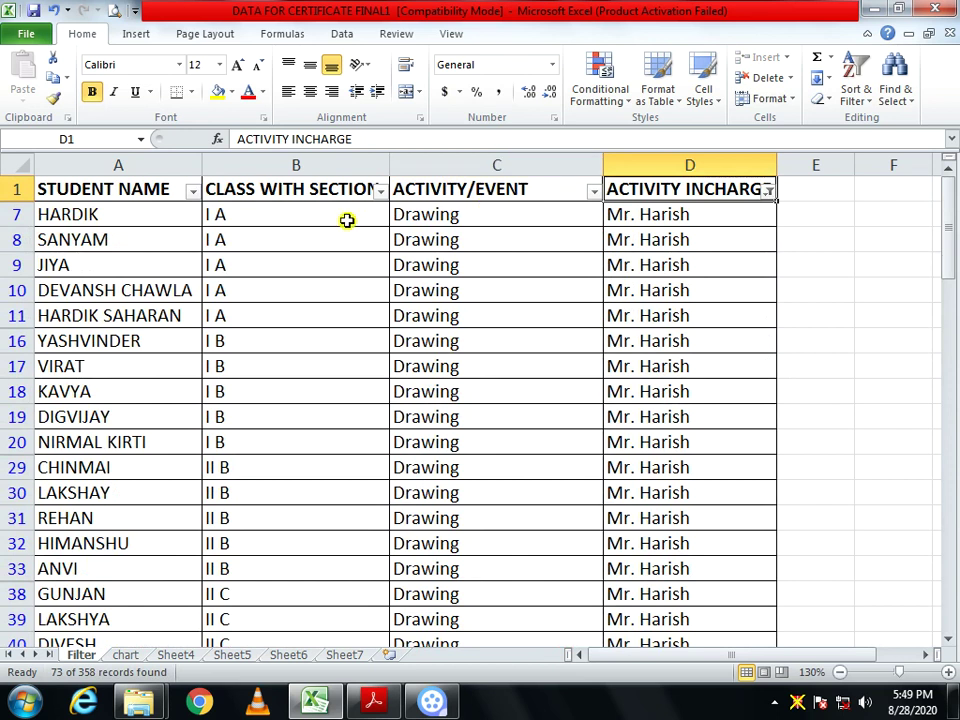
# - Freeze the header row above row 7 and check it by browsing the filtered records
pyautogui.click(20, 216)
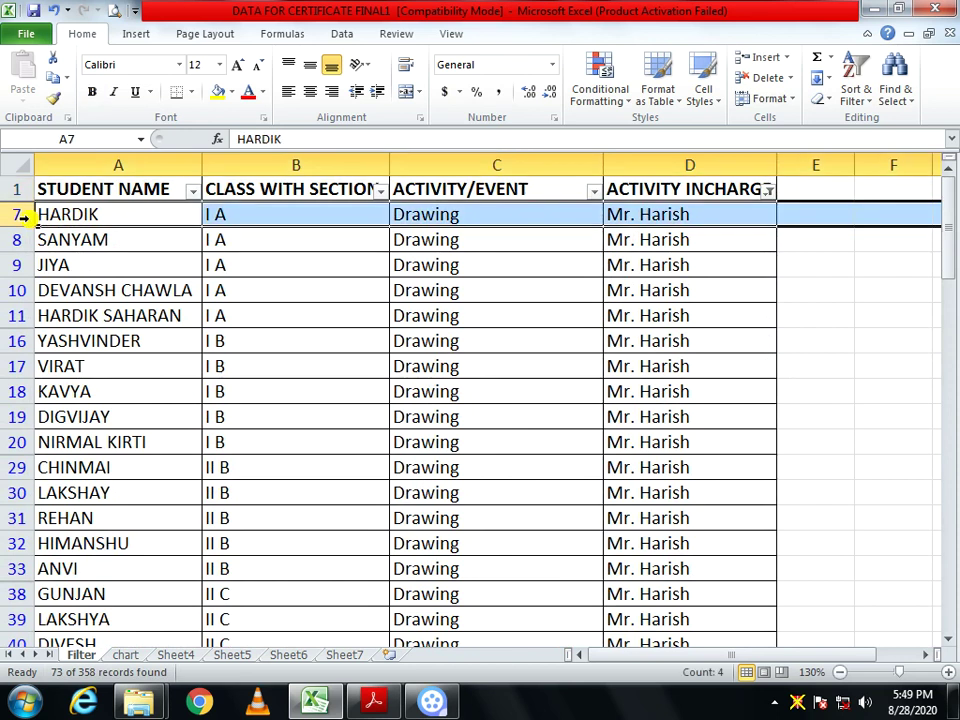
pyautogui.click(451, 34)
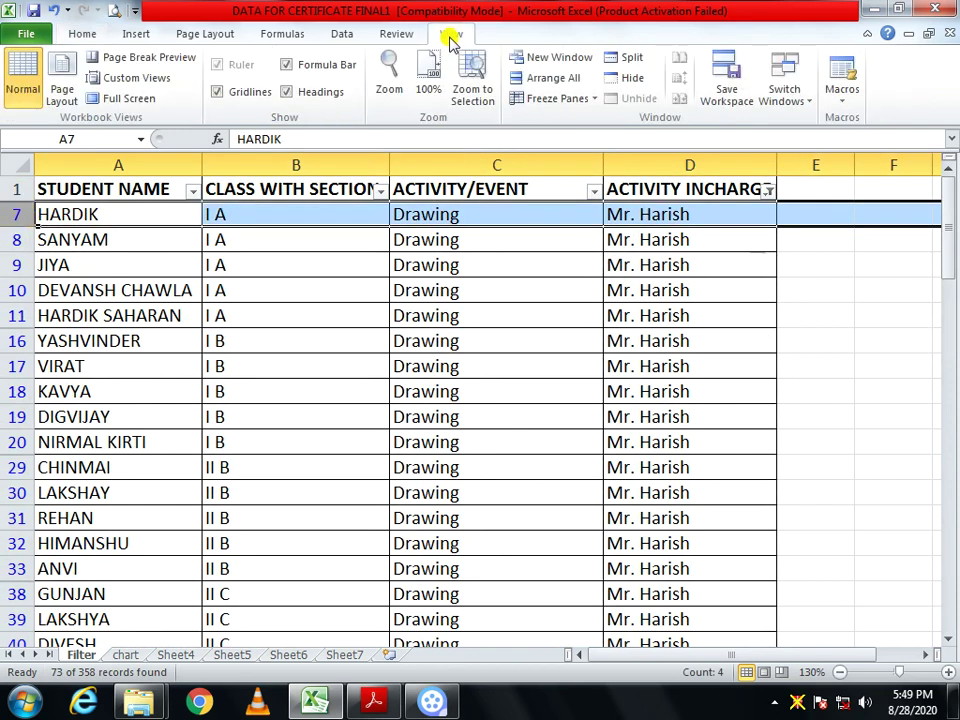
pyautogui.click(563, 100)
pyautogui.click(575, 120)
pyautogui.scroll(-3, 565, 414)
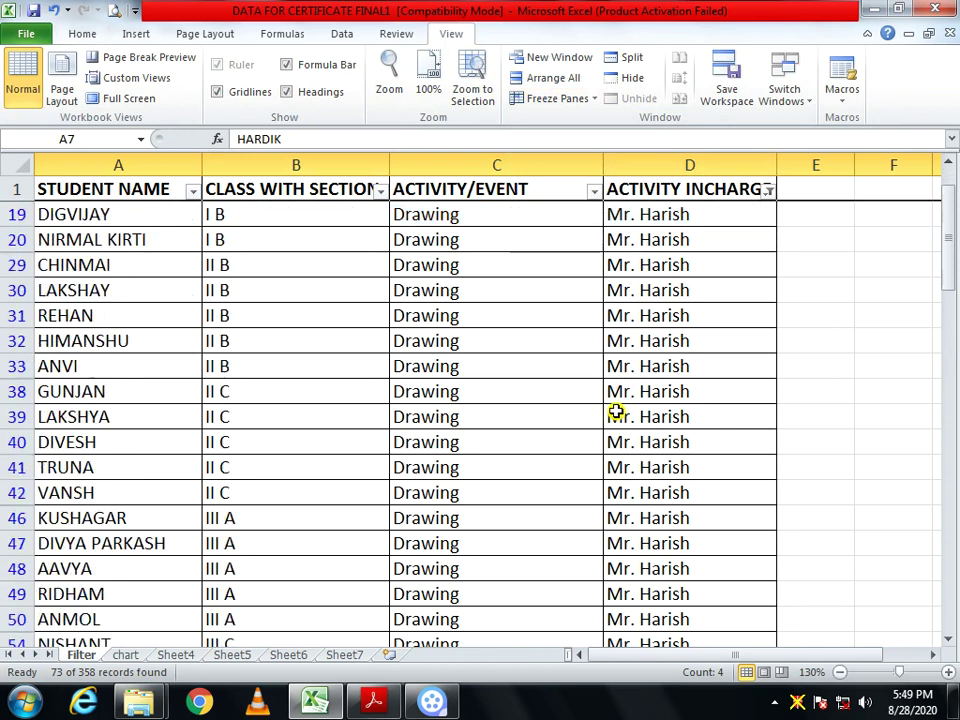
pyautogui.scroll(-6, 615, 412)
pyautogui.scroll(1, 615, 412)
pyautogui.scroll(-15, 614, 411)
pyautogui.scroll(-5, 614, 410)
pyautogui.scroll(8, 614, 410)
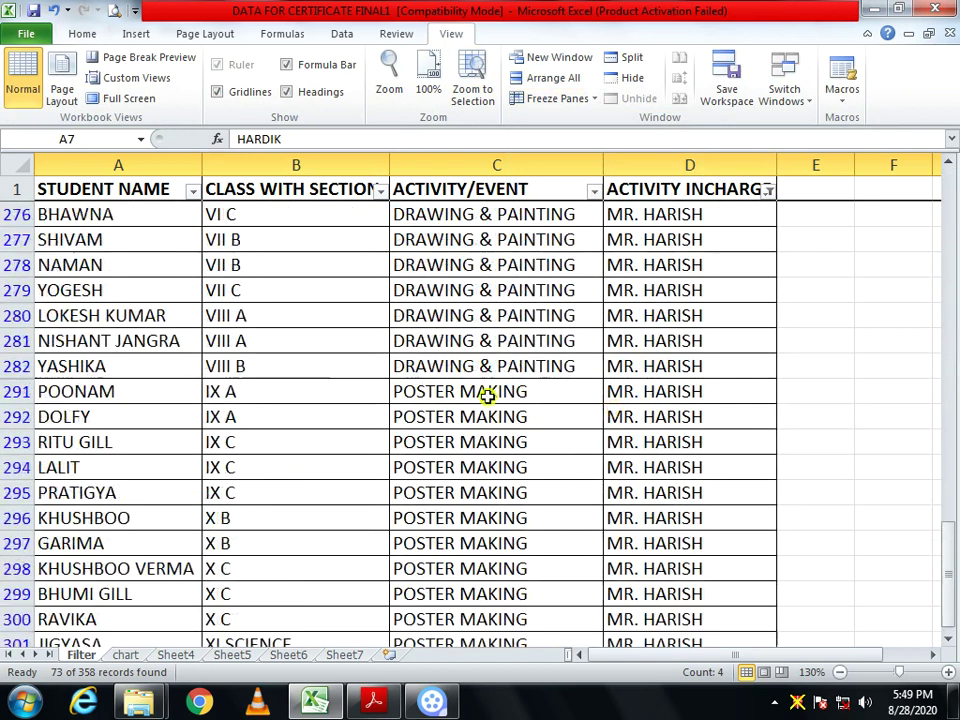
pyautogui.scroll(13, 270, 334)
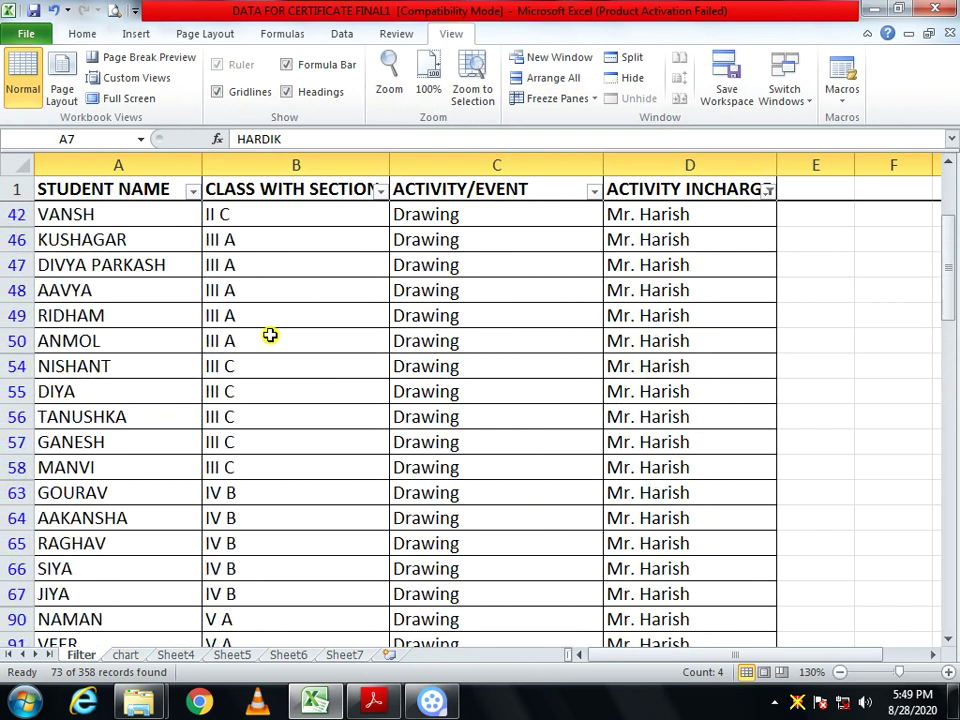
# - Sort the filtered list by CLASS WITH SECTION from Z to A and review the order
pyautogui.click(381, 191)
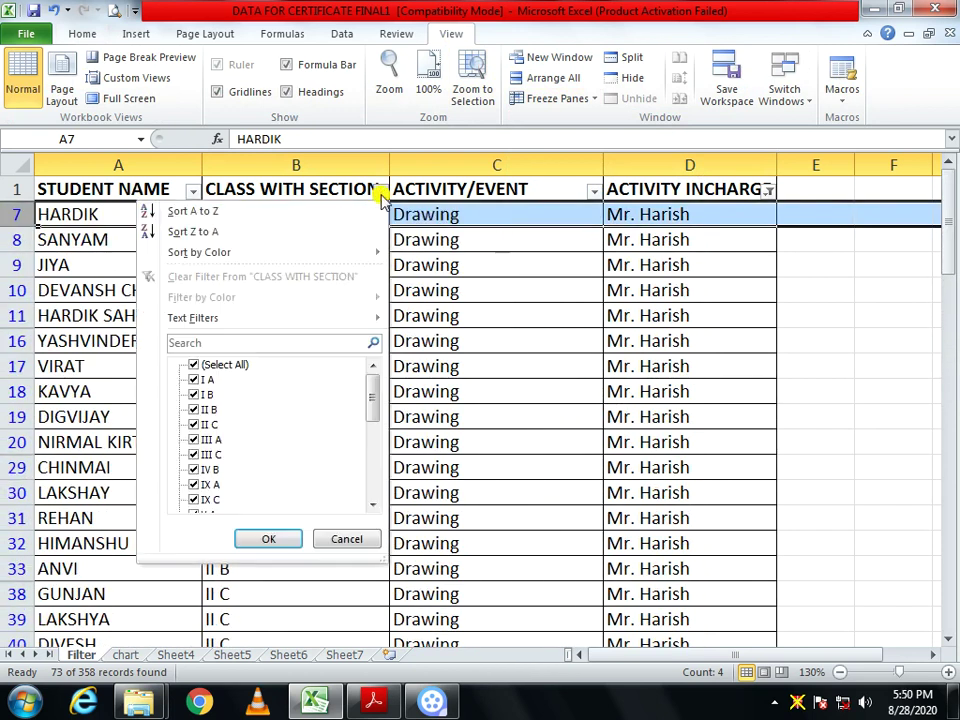
pyautogui.click(220, 236)
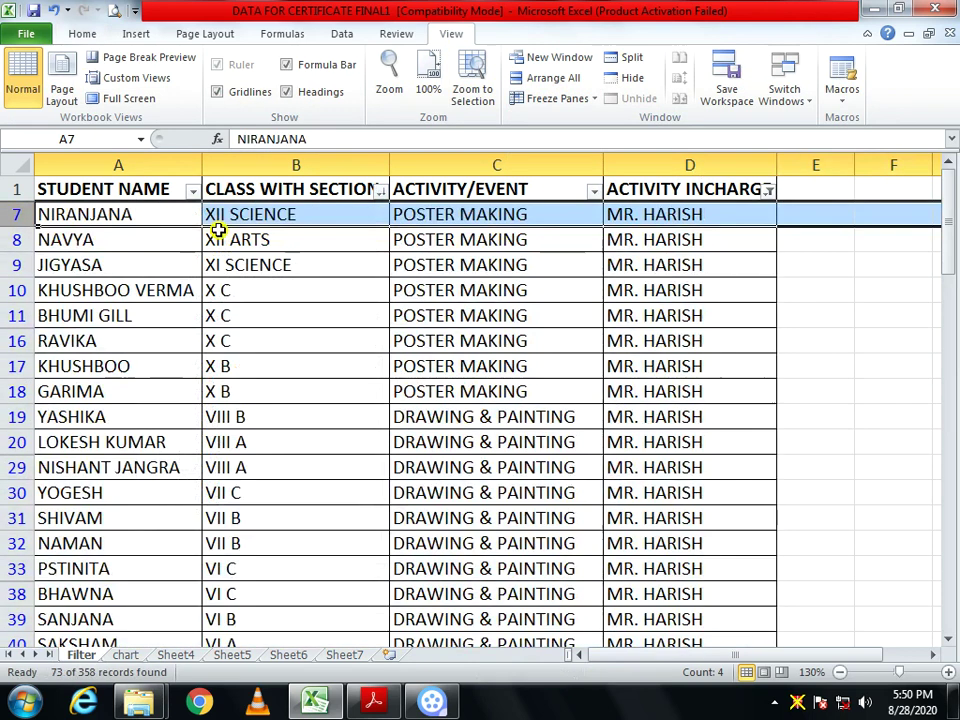
pyautogui.scroll(-10, 289, 317)
pyautogui.scroll(-16, 290, 319)
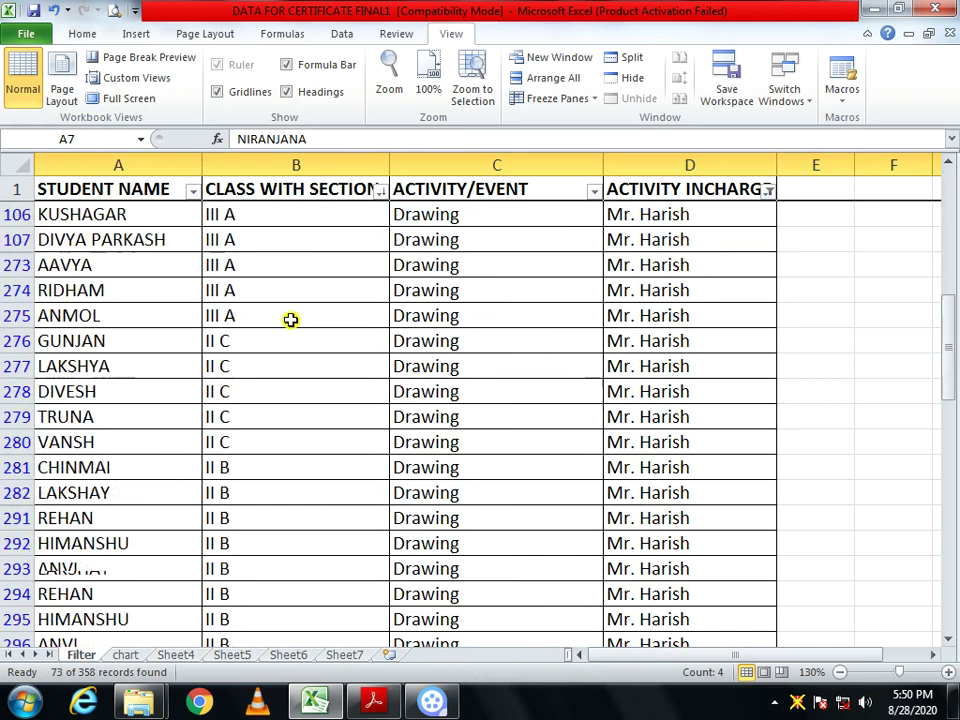
pyautogui.scroll(8, 290, 319)
pyautogui.scroll(12, 290, 319)
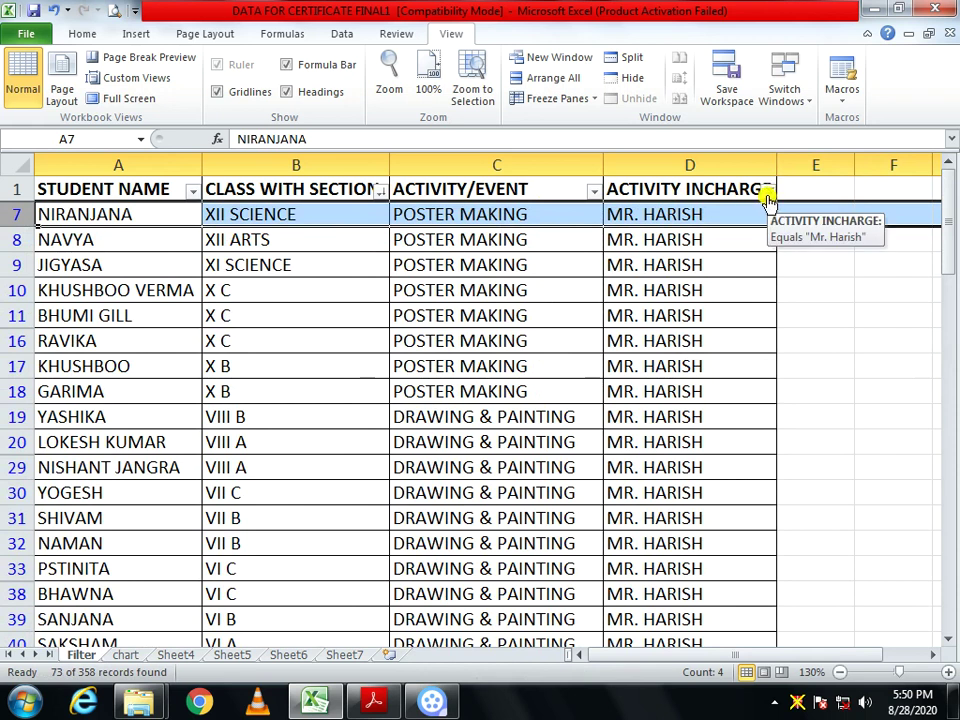
# - Sort the filtered list by CLASS WITH SECTION from A to Z, keeping all classes included in the column's filter
pyautogui.click(383, 195)
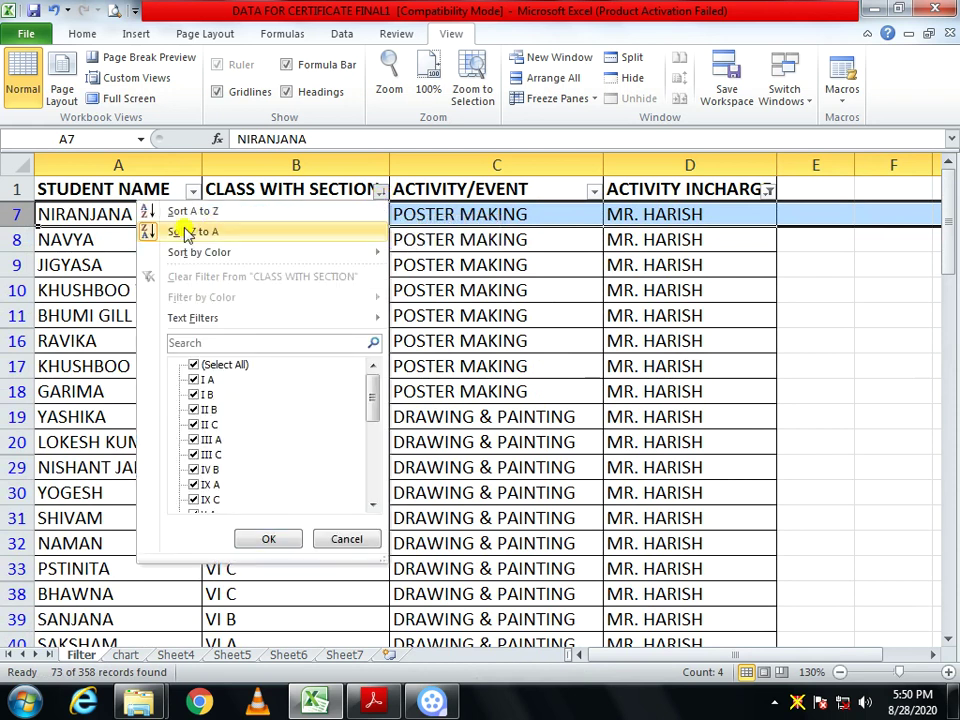
pyautogui.click(152, 210)
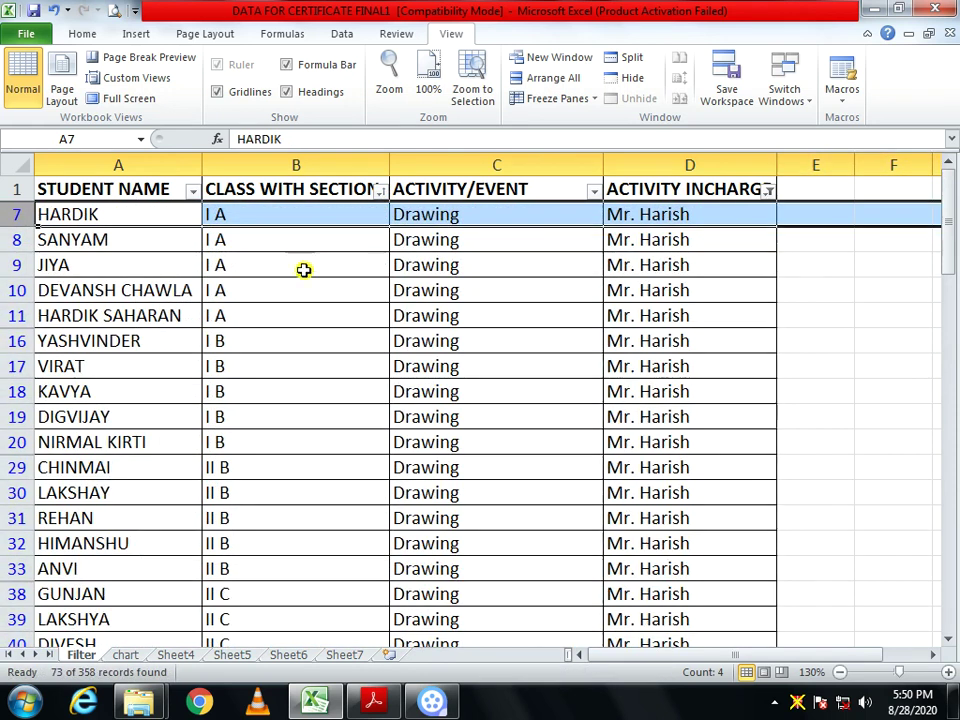
pyautogui.click(380, 190)
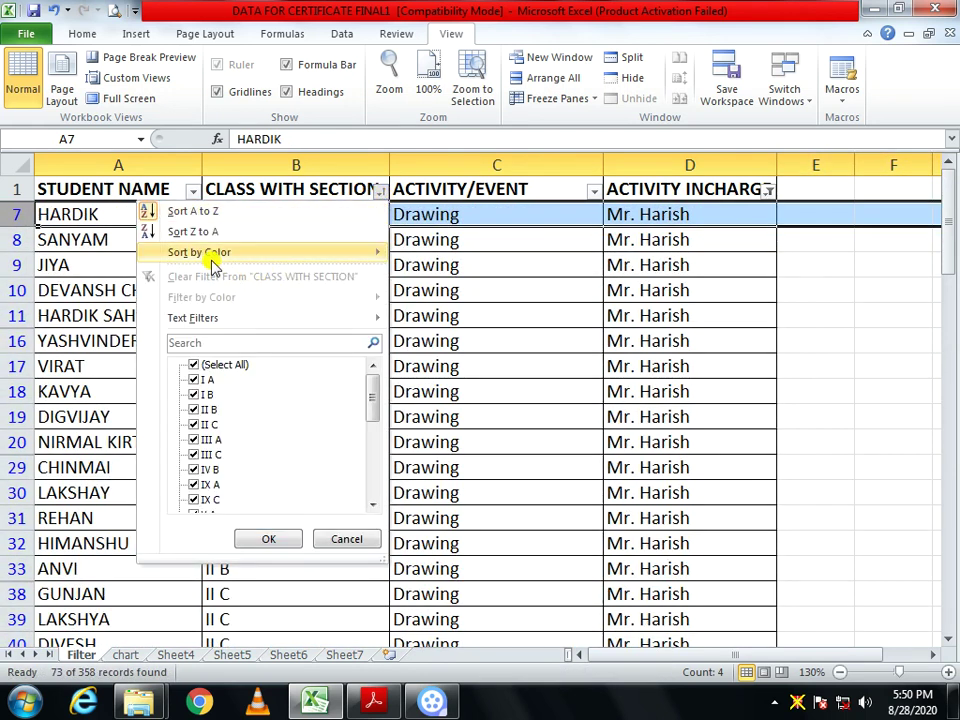
pyautogui.moveTo(213, 259)
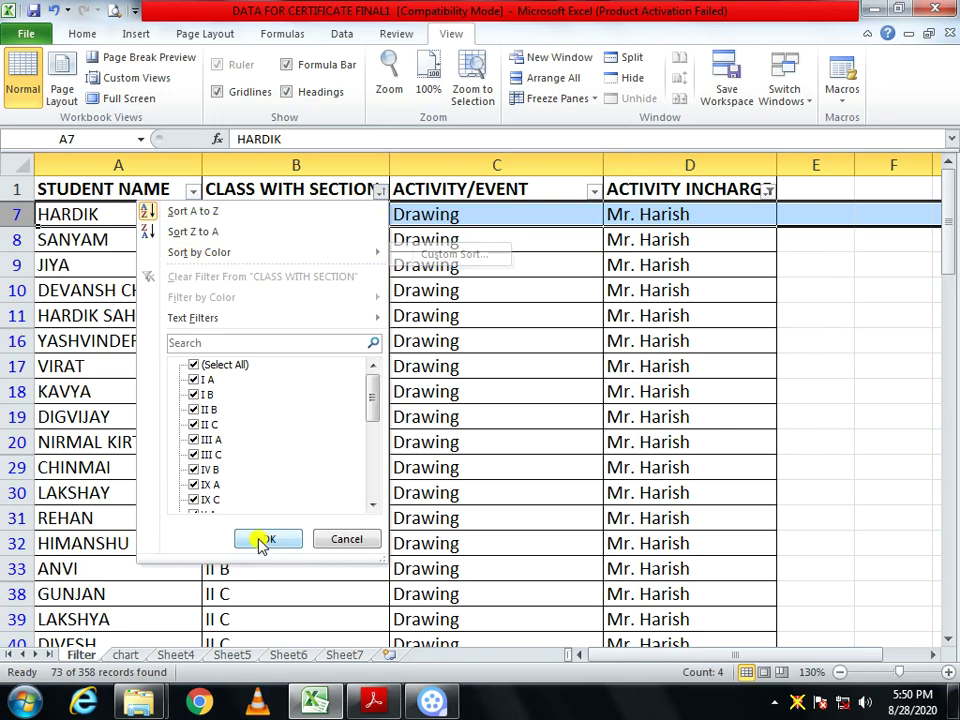
pyautogui.click(266, 540)
pyautogui.click(705, 151)
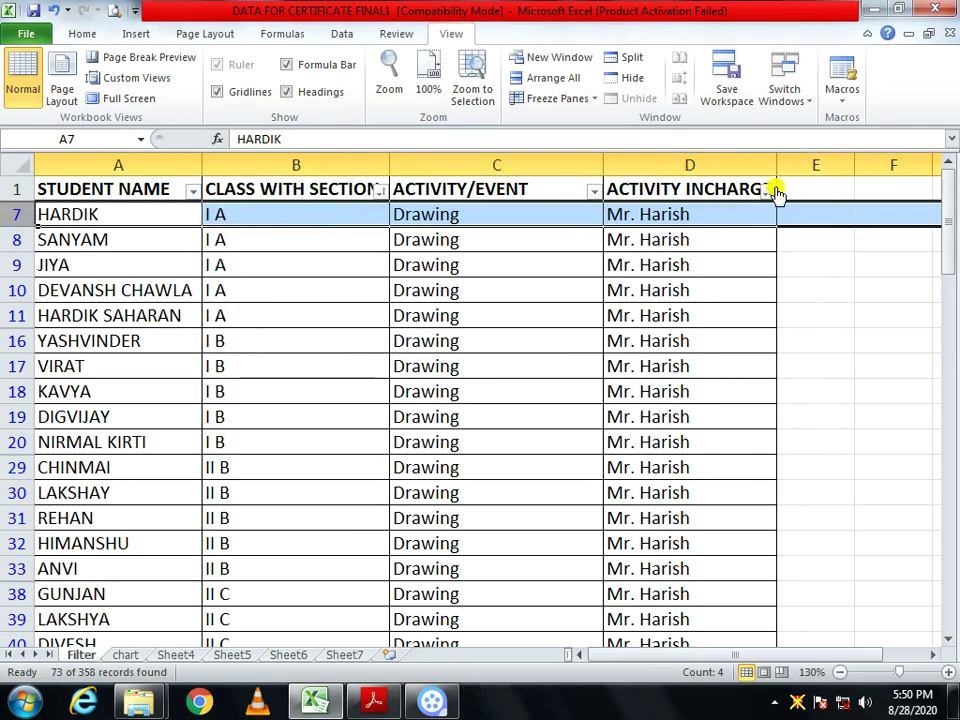
# - Include all teachers again in the ACTIVITY INCHARGE filter and browse the full student list
pyautogui.click(768, 189)
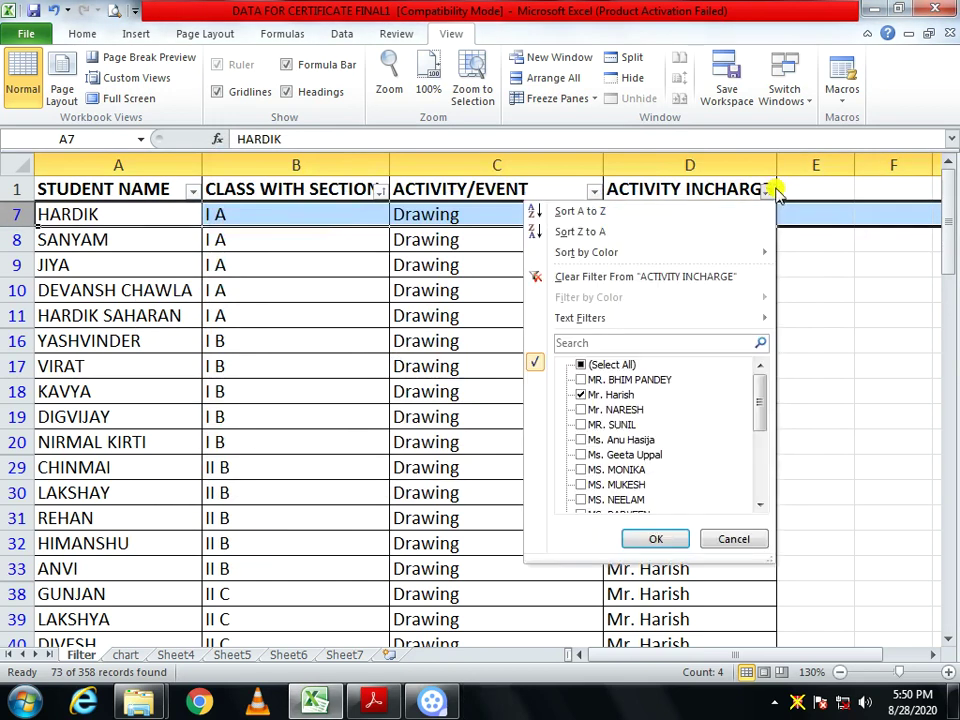
pyautogui.click(581, 367)
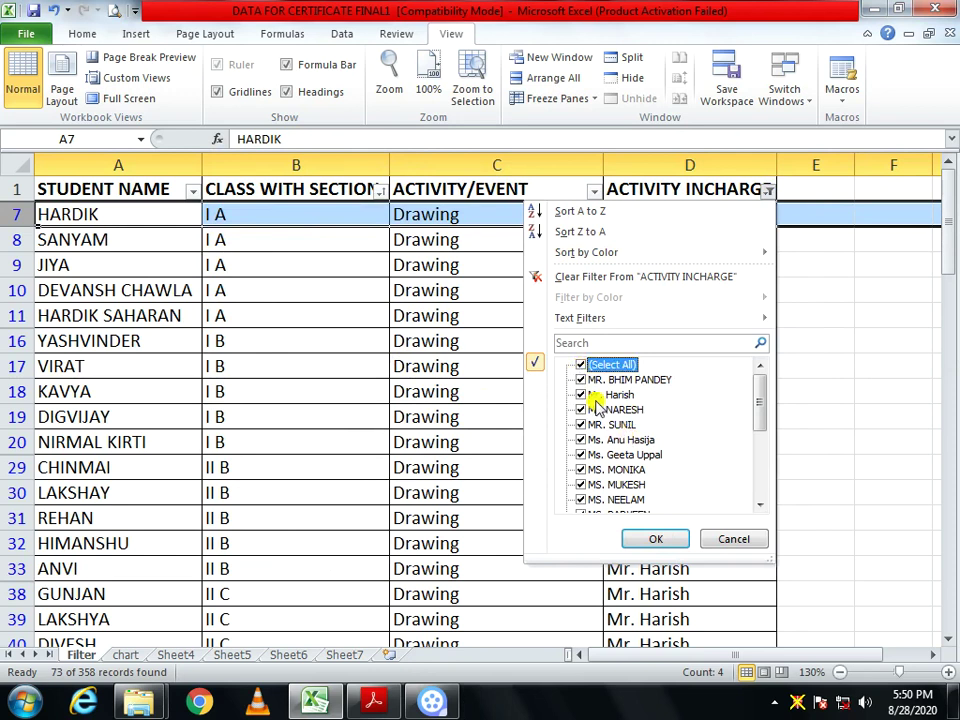
pyautogui.click(653, 538)
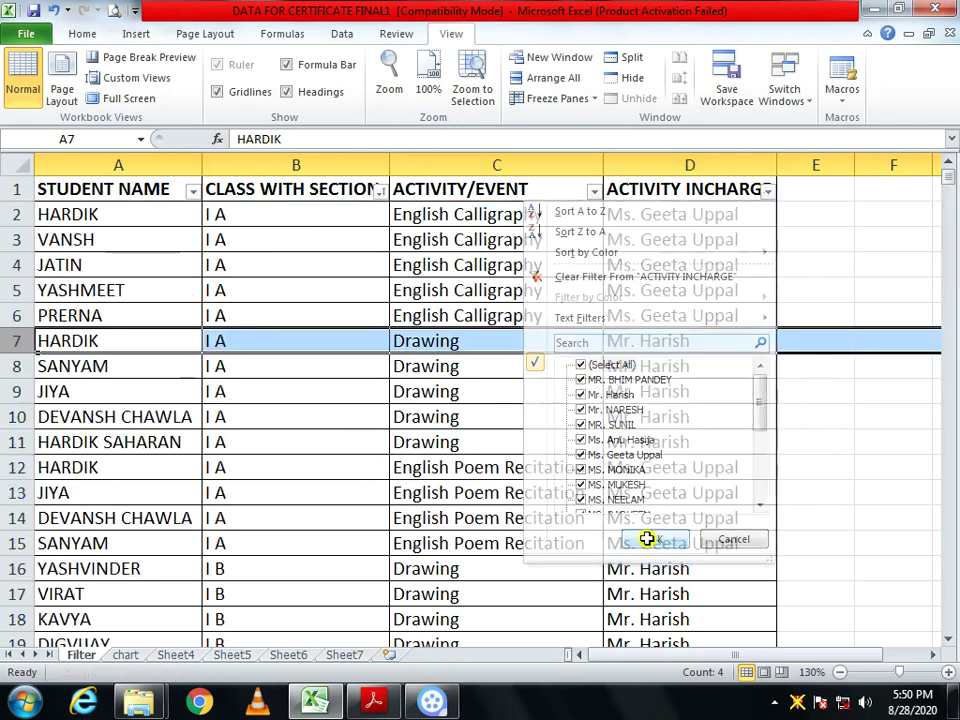
pyautogui.scroll(-10, 636, 518)
pyautogui.scroll(10, 633, 501)
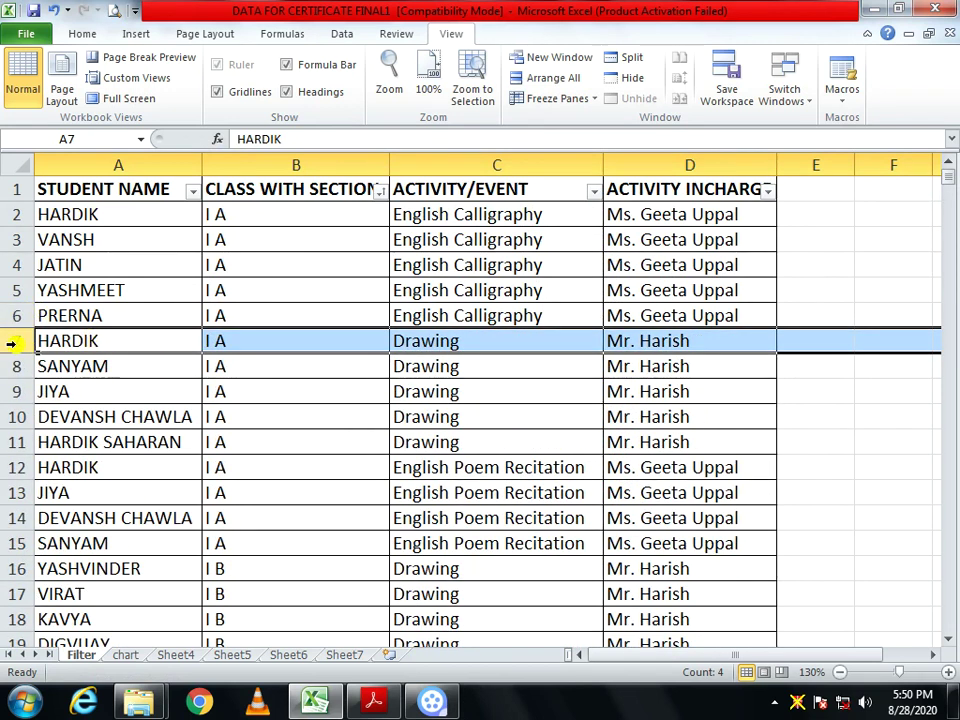
# - Unfreeze the worksheet panes and check the header row by browsing down the list and back
pyautogui.click(590, 98)
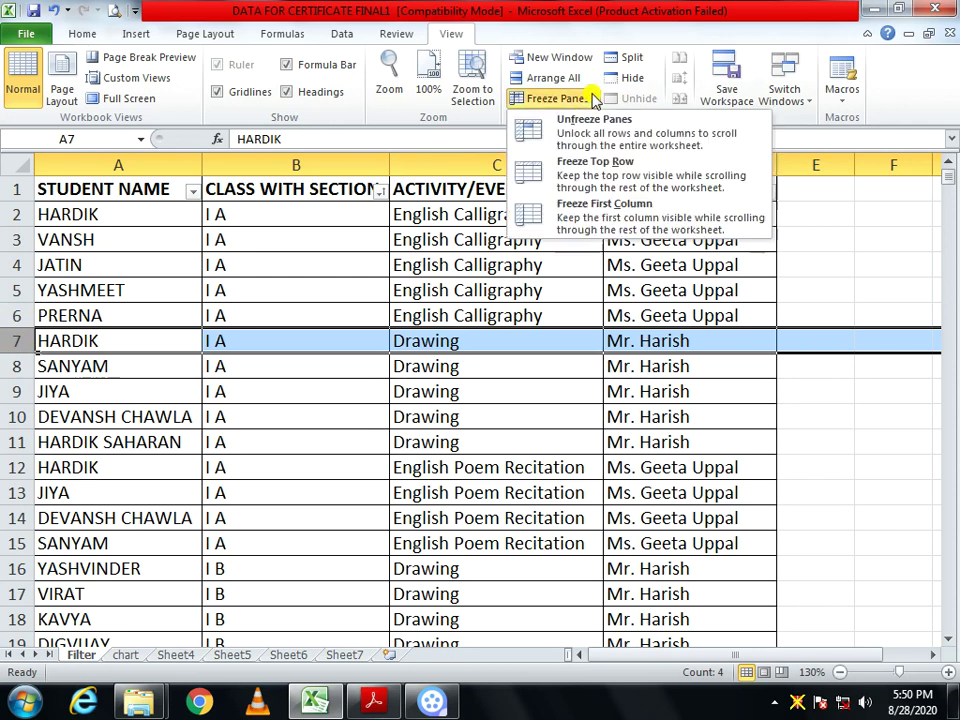
pyautogui.click(601, 120)
pyautogui.scroll(-5, 643, 396)
pyautogui.scroll(5, 643, 400)
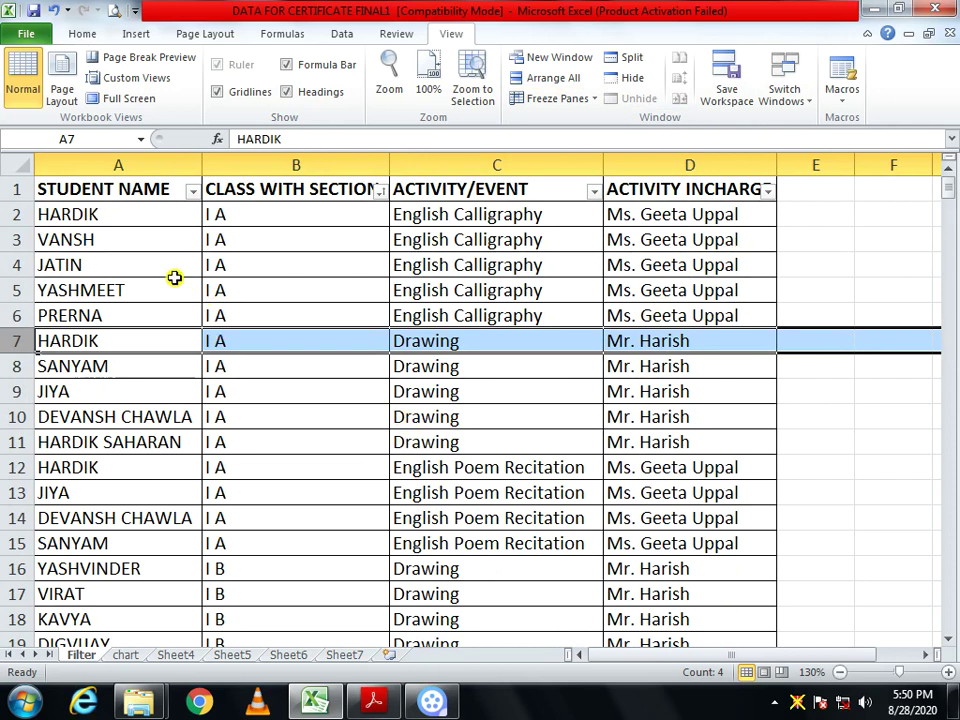
# - Filter the CLASS WITH SECTION column to show only class X A
pyautogui.click(380, 190)
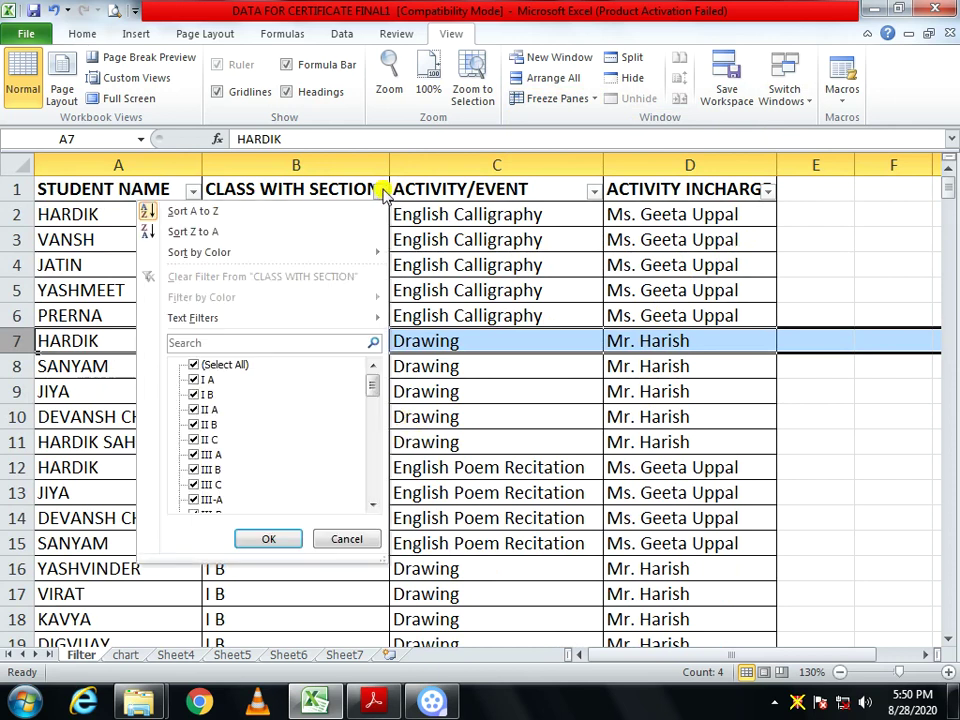
pyautogui.click(194, 365)
pyautogui.scroll(-10, 197, 445)
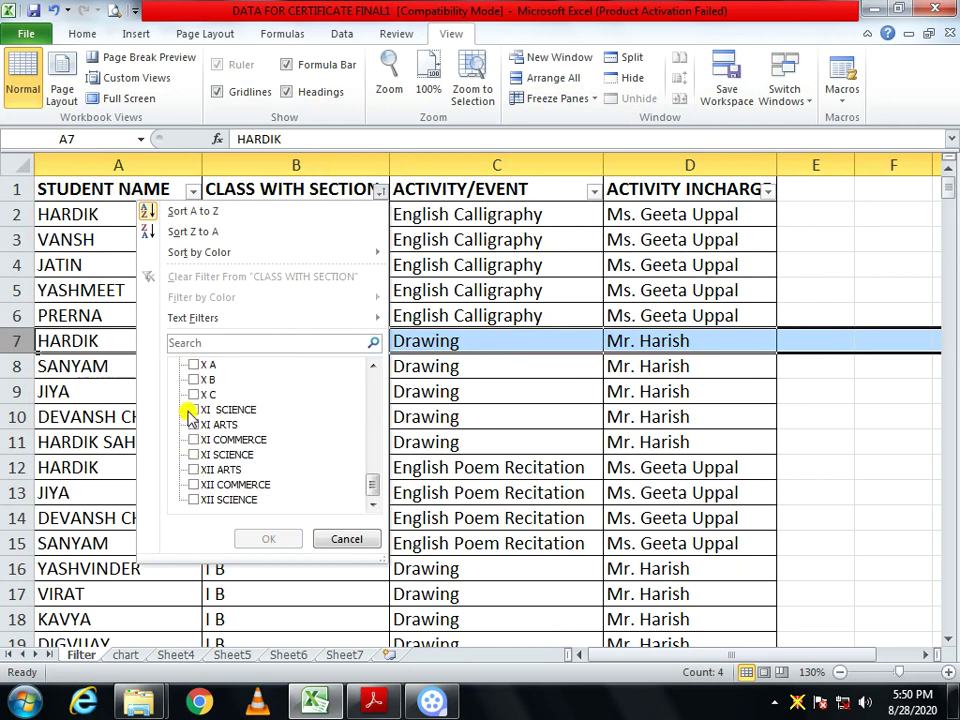
pyautogui.click(193, 366)
pyautogui.click(194, 380)
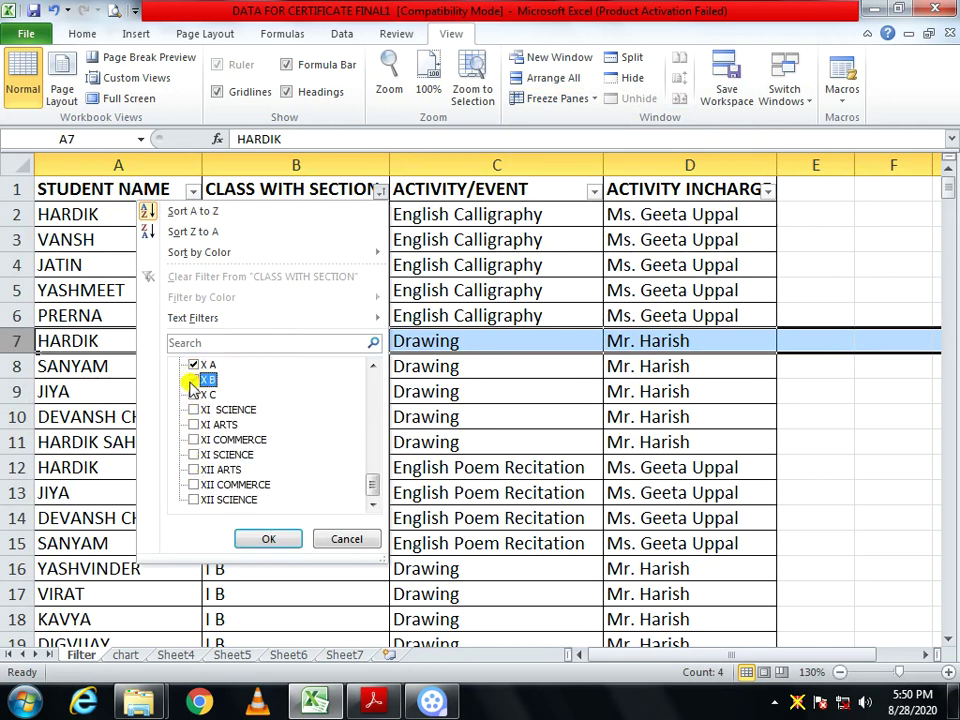
pyautogui.click(194, 380)
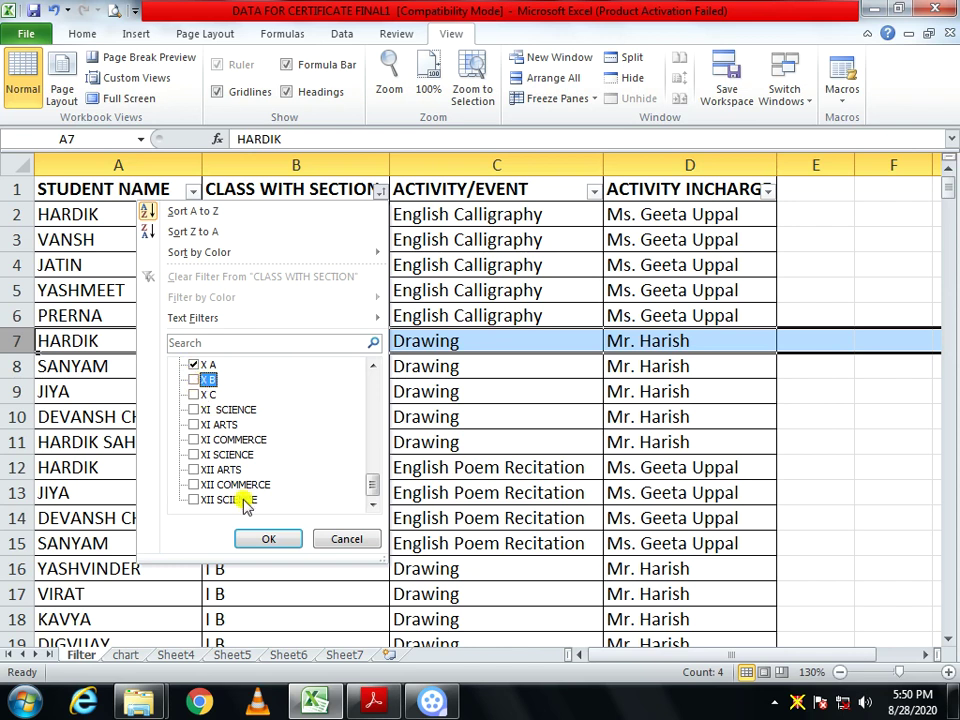
pyautogui.click(262, 540)
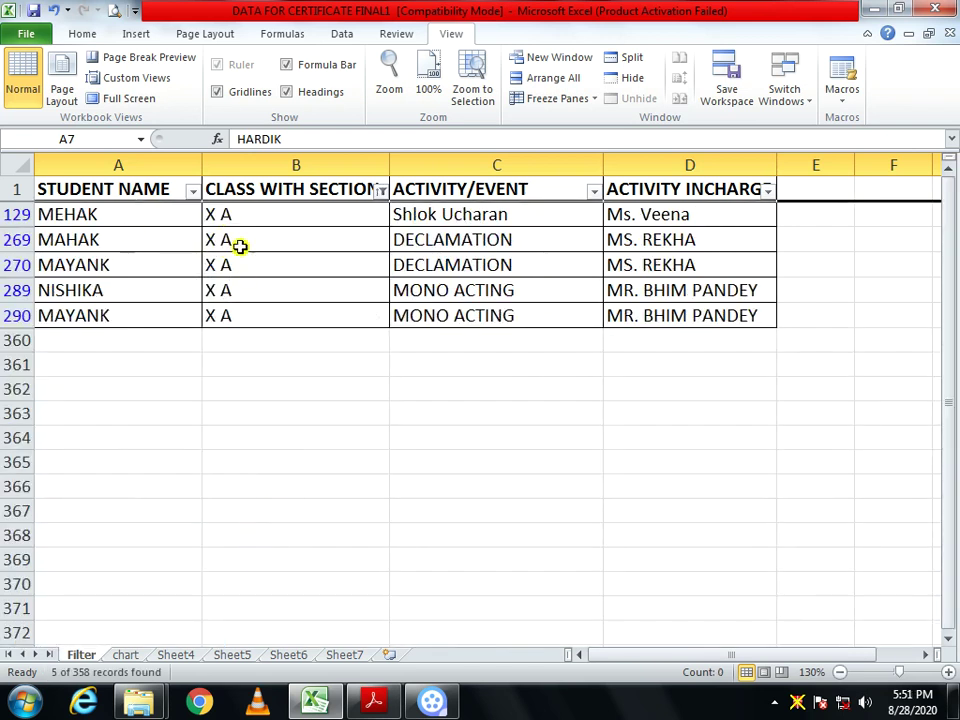
# - Change the CLASS WITH SECTION filter from X A to only X B
pyautogui.click(383, 190)
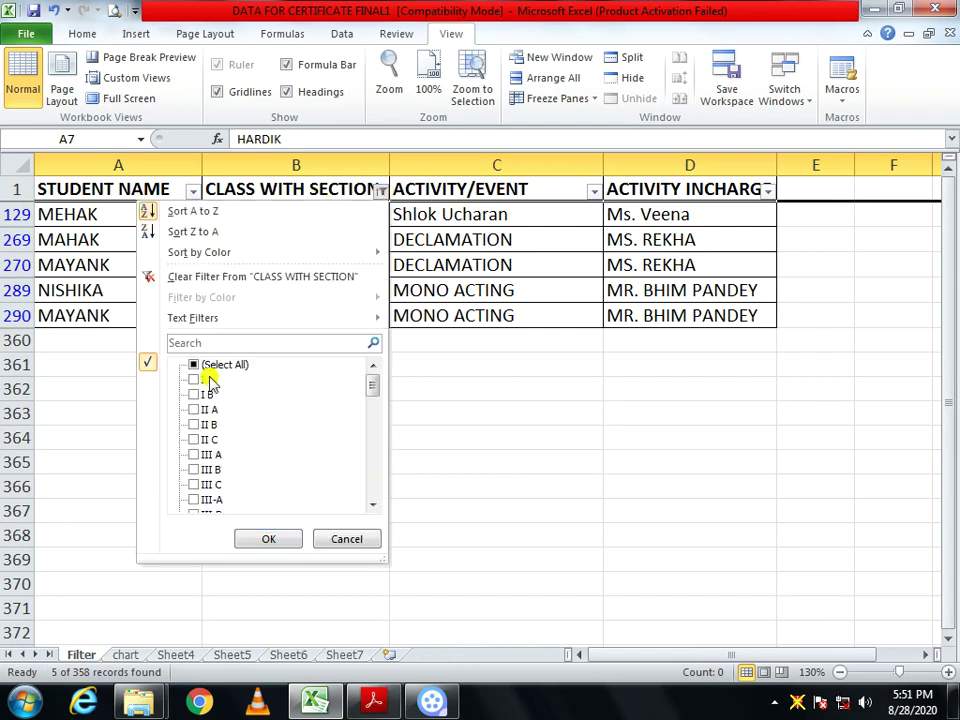
pyautogui.moveTo(369, 386); pyautogui.dragTo(374, 484)
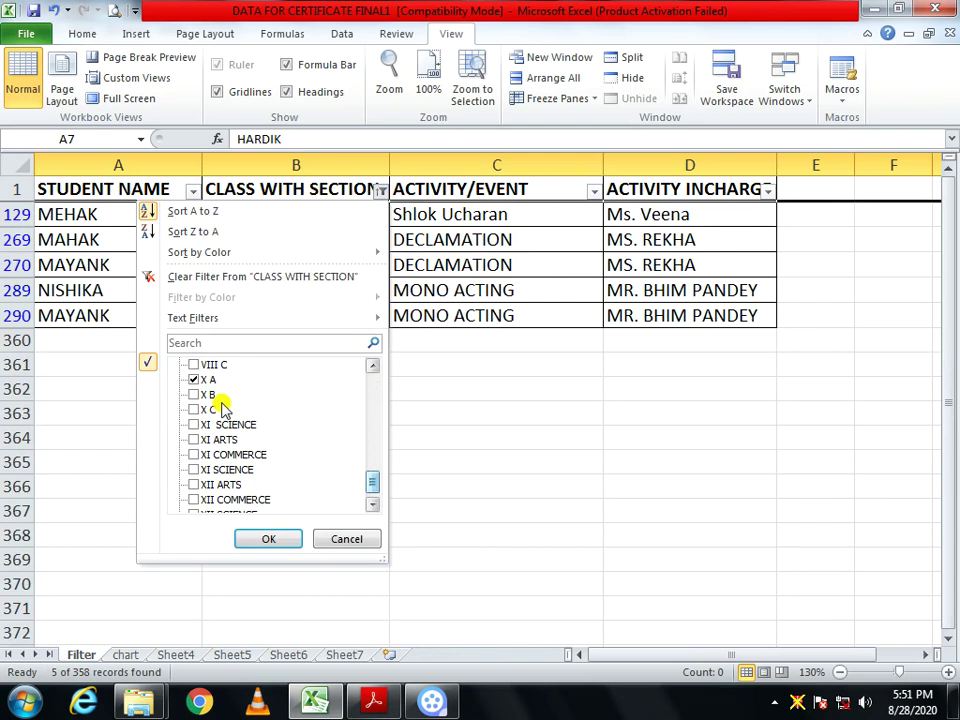
pyautogui.click(254, 540)
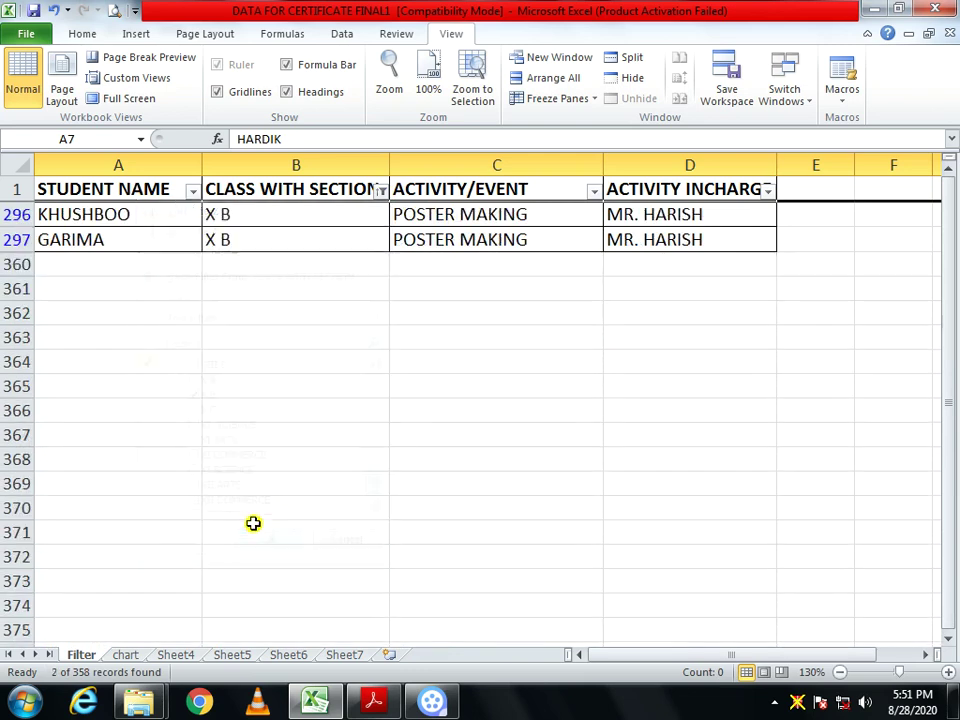
# - Add class X C to the CLASS WITH SECTION filter alongside X B
pyautogui.click(381, 190)
pyautogui.moveTo(372, 390); pyautogui.dragTo(358, 476)
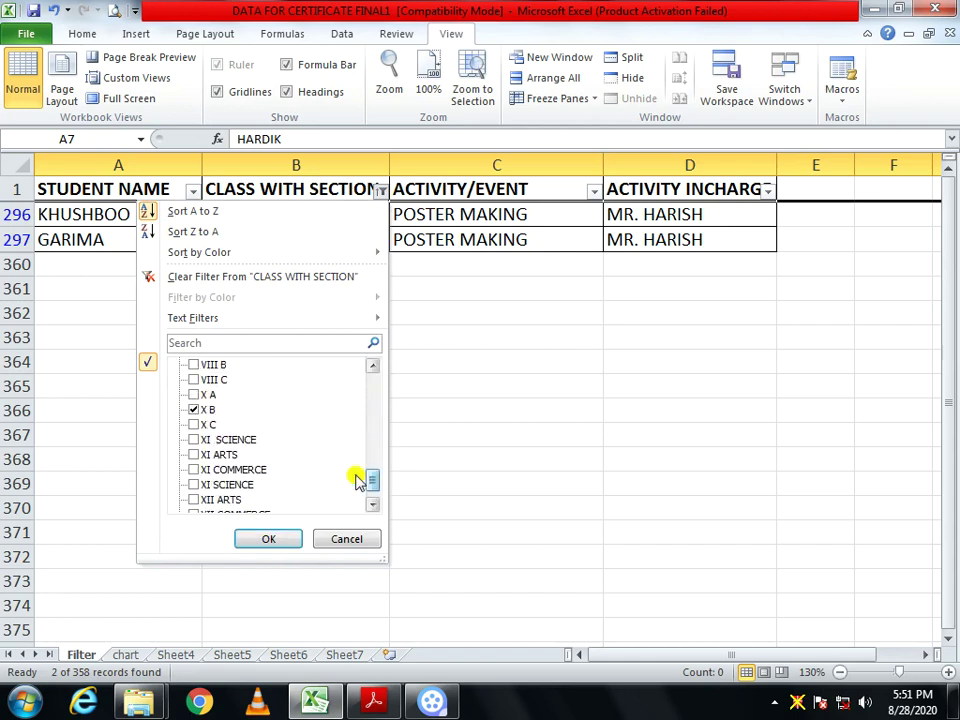
pyautogui.click(198, 428)
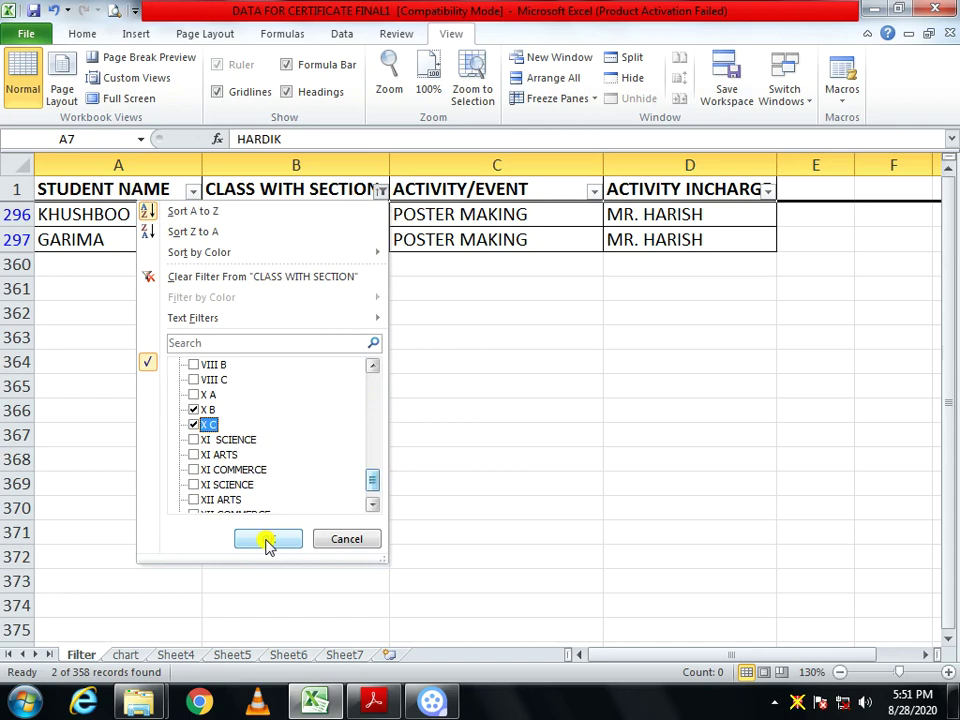
pyautogui.click(268, 541)
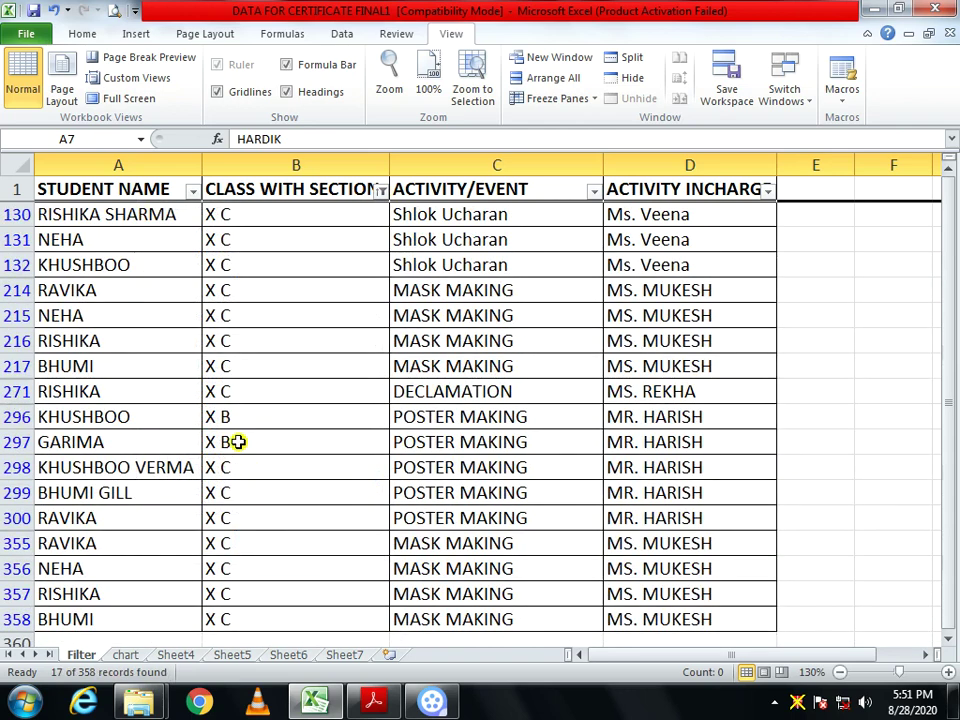
# - Remove X B from the CLASS WITH SECTION filter so only X C remains included
pyautogui.click(381, 190)
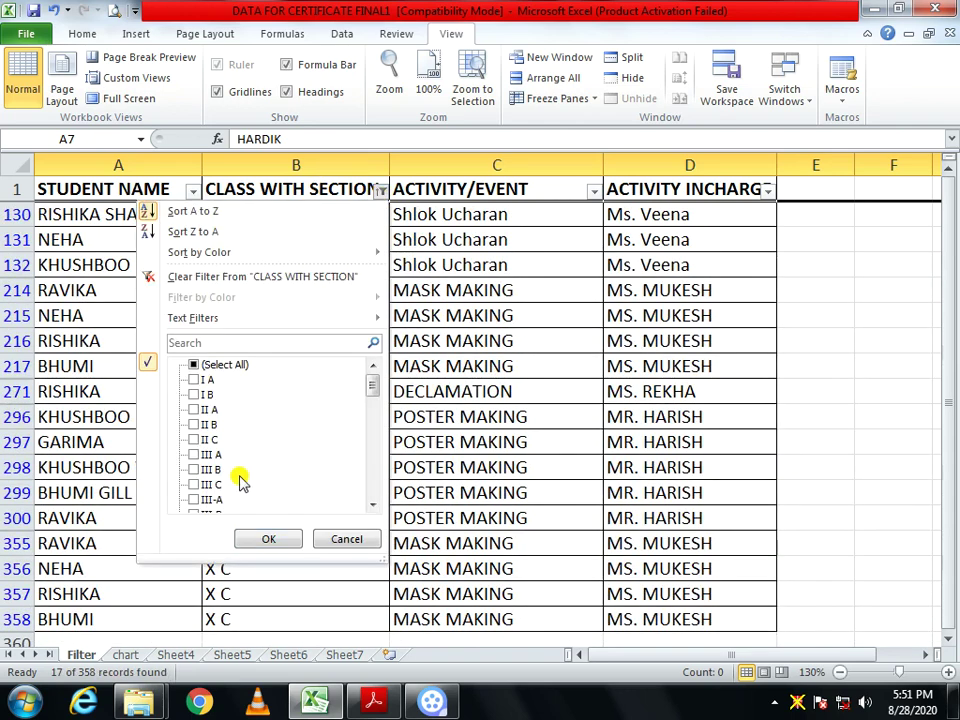
pyautogui.moveTo(370, 400); pyautogui.dragTo(375, 473)
pyautogui.click(197, 440)
pyautogui.click(262, 539)
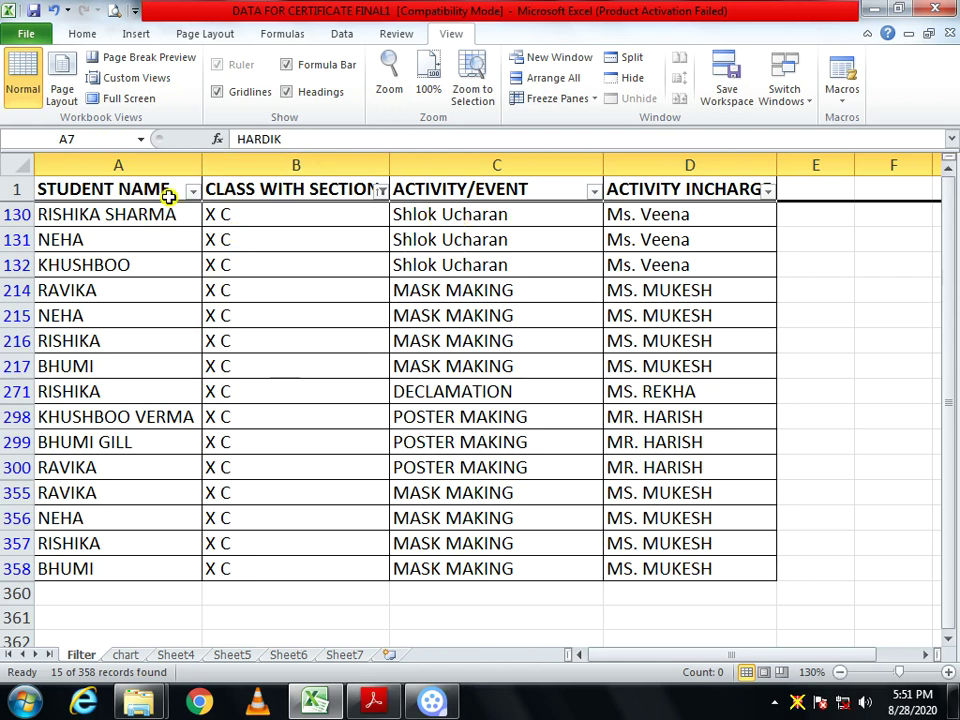
# - Include all classes again in the CLASS WITH SECTION filter and browse down the unfiltered list
pyautogui.click(381, 195)
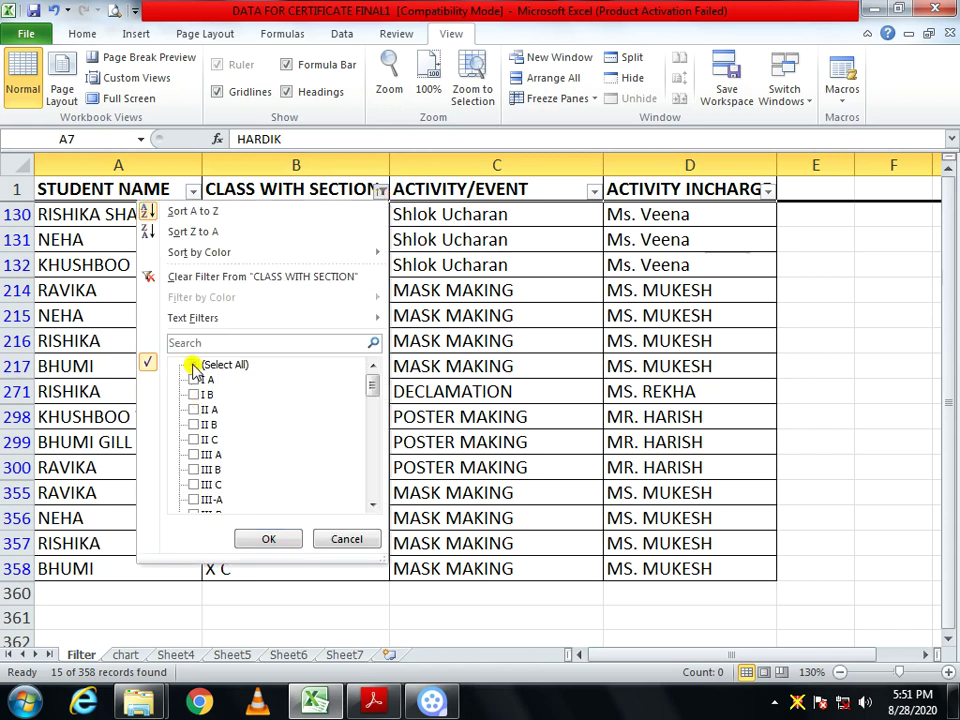
pyautogui.click(194, 366)
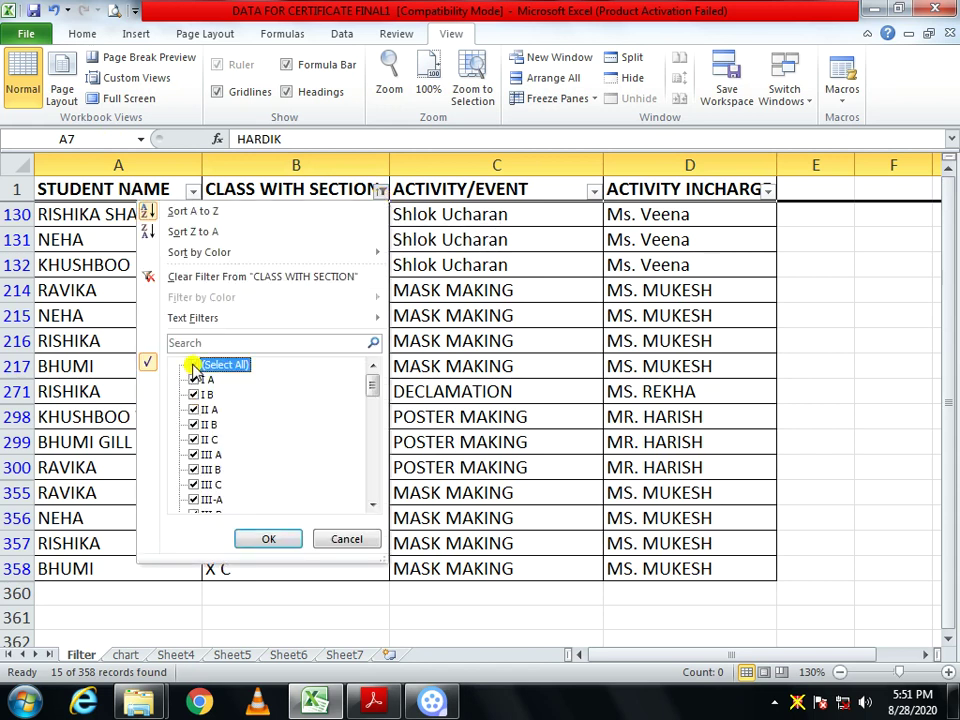
pyautogui.click(275, 540)
pyautogui.scroll(-20, 326, 468)
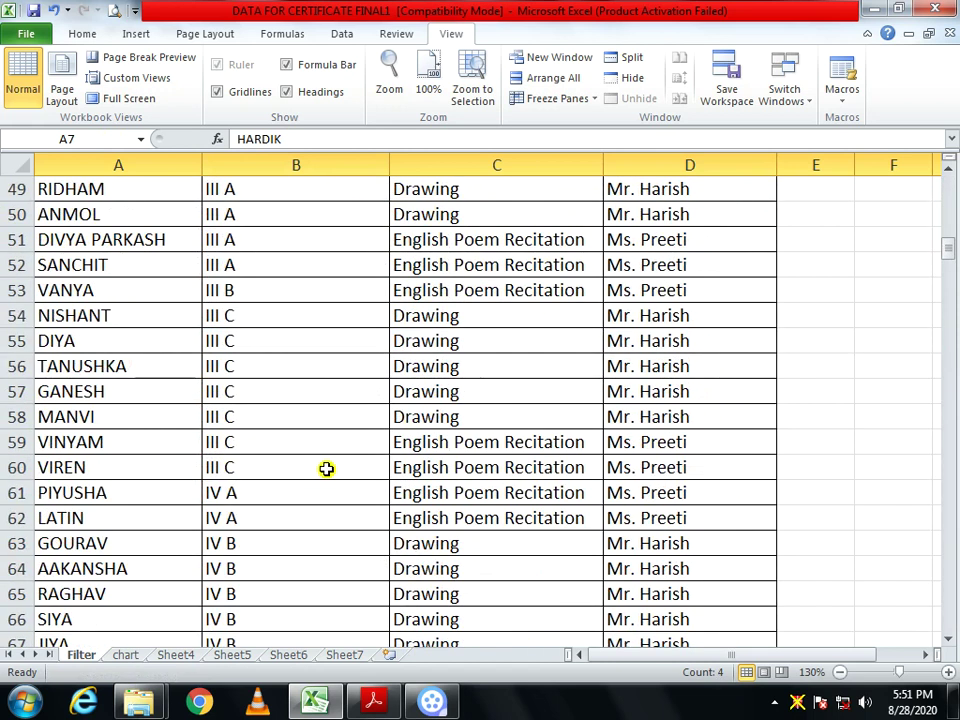
pyautogui.scroll(-15, 325, 475)
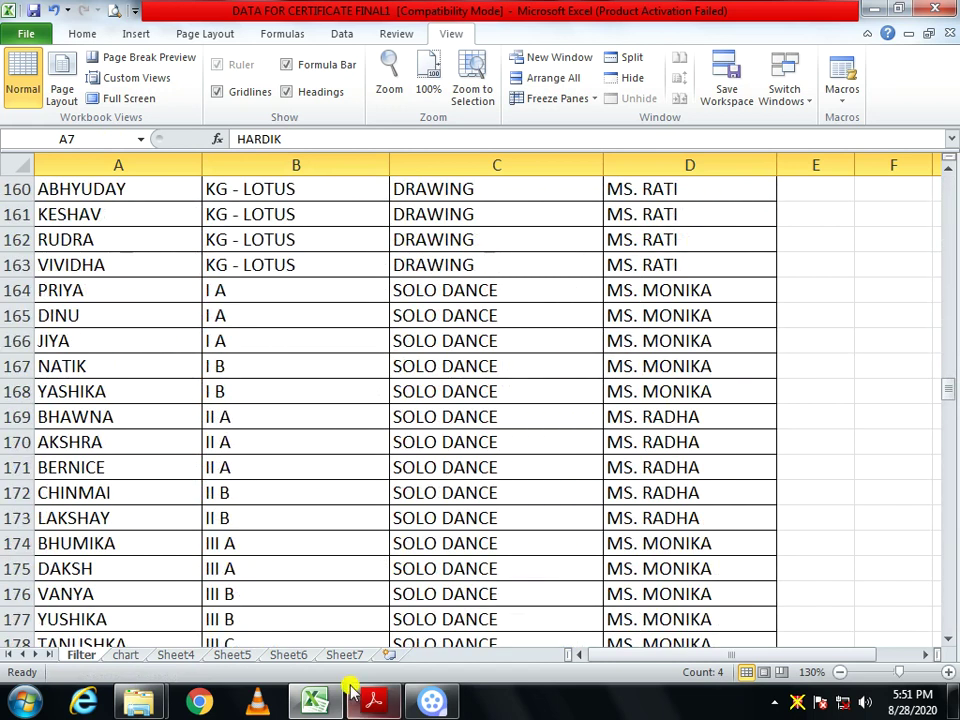
# - Switch to the PDF textbook in Adobe Acrobat Reader and read the sort and filter instructions through to the exercise activities
pyautogui.moveTo(313, 706)
pyautogui.click(373, 702)
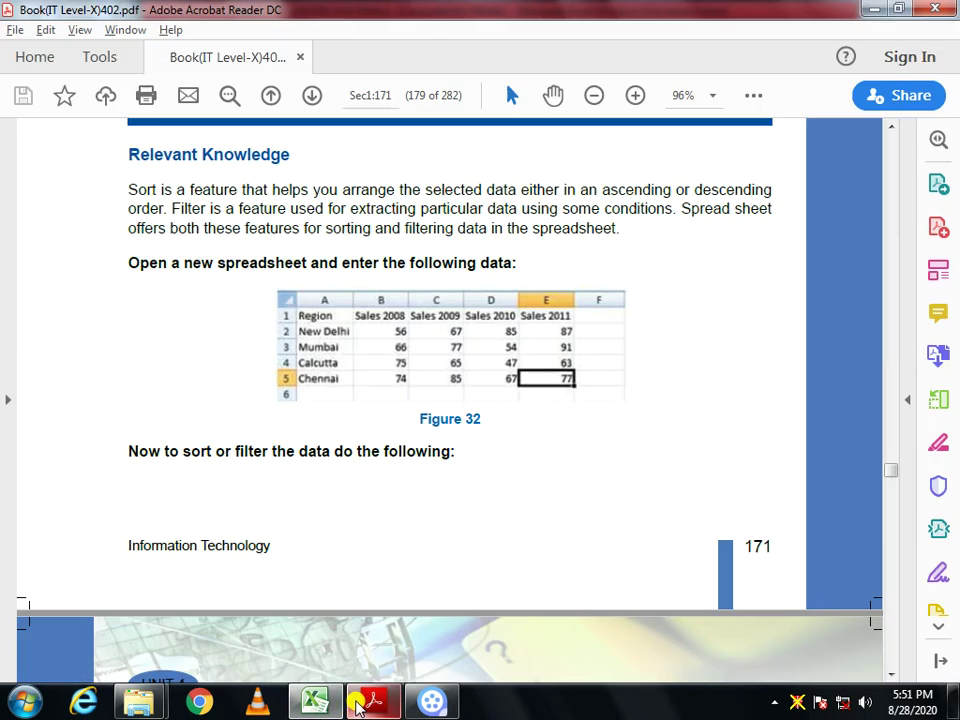
pyautogui.scroll(-5, 372, 468)
pyautogui.scroll(-20, 372, 468)
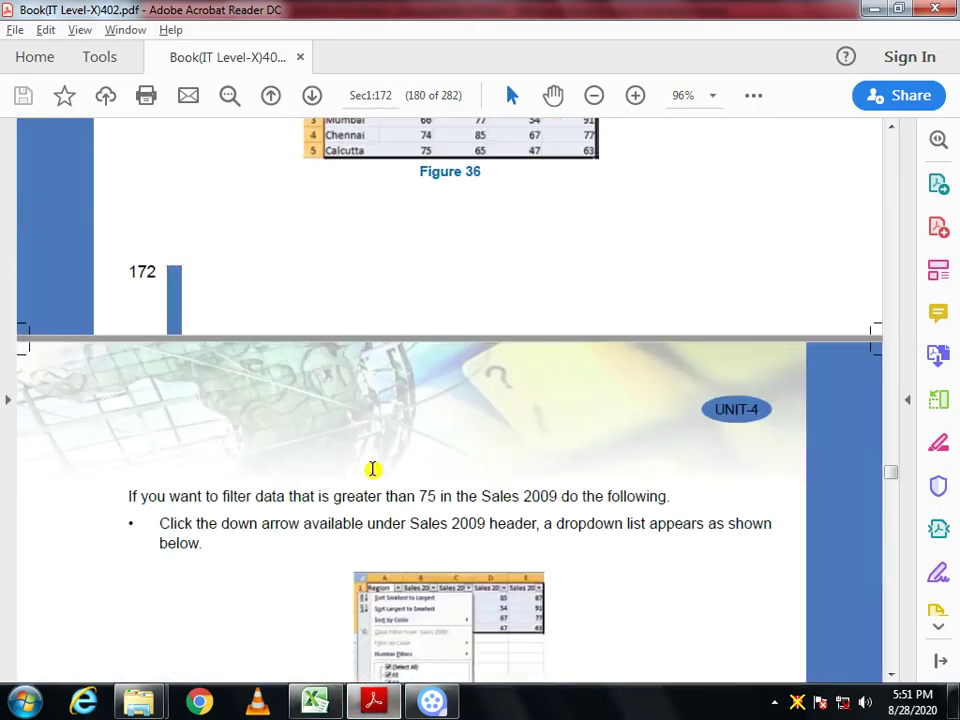
pyautogui.scroll(-10, 372, 468)
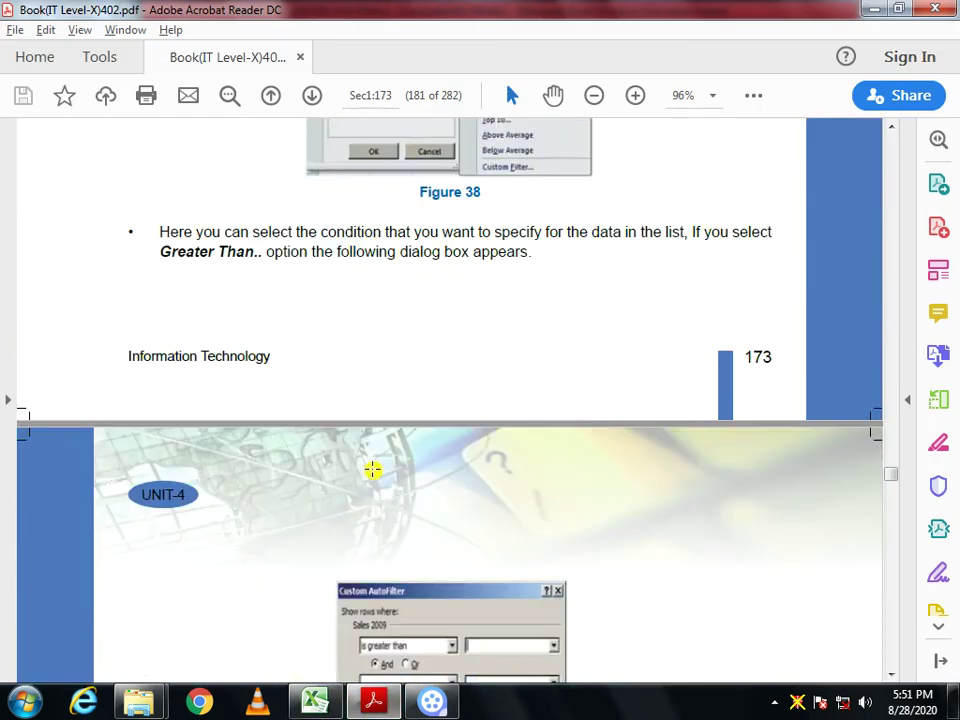
pyautogui.scroll(-10, 372, 470)
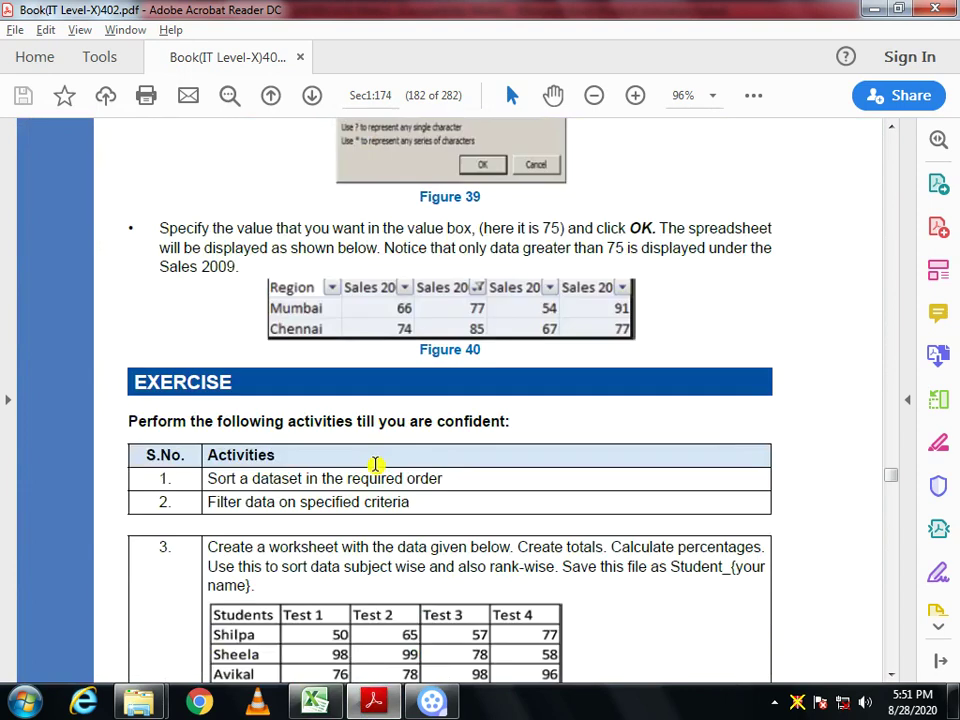
pyautogui.scroll(10, 375, 470)
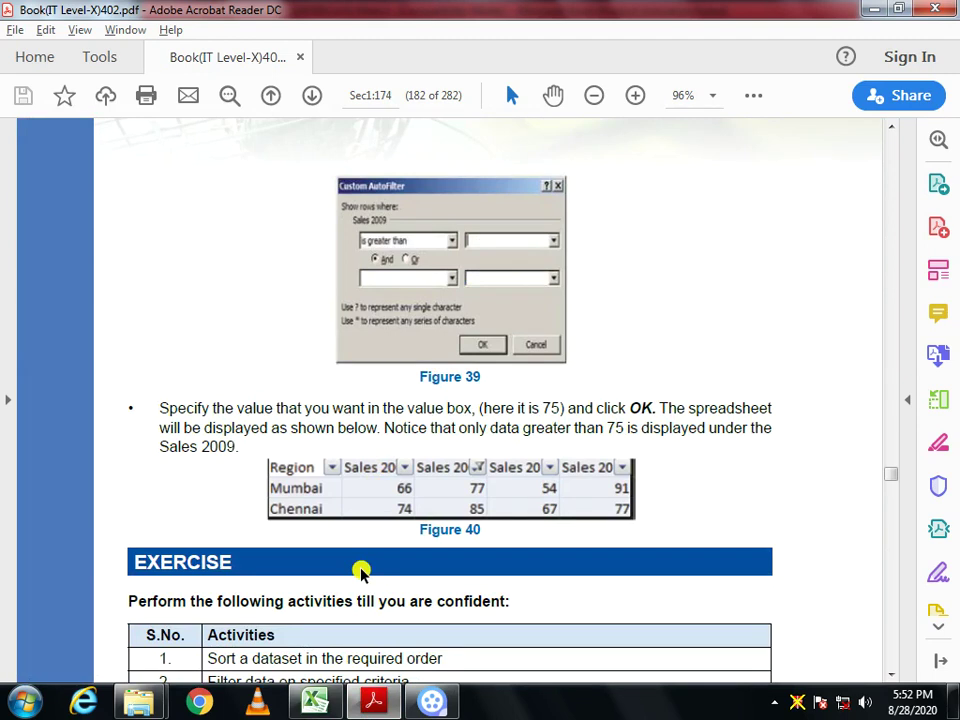
pyautogui.scroll(-15, 361, 568)
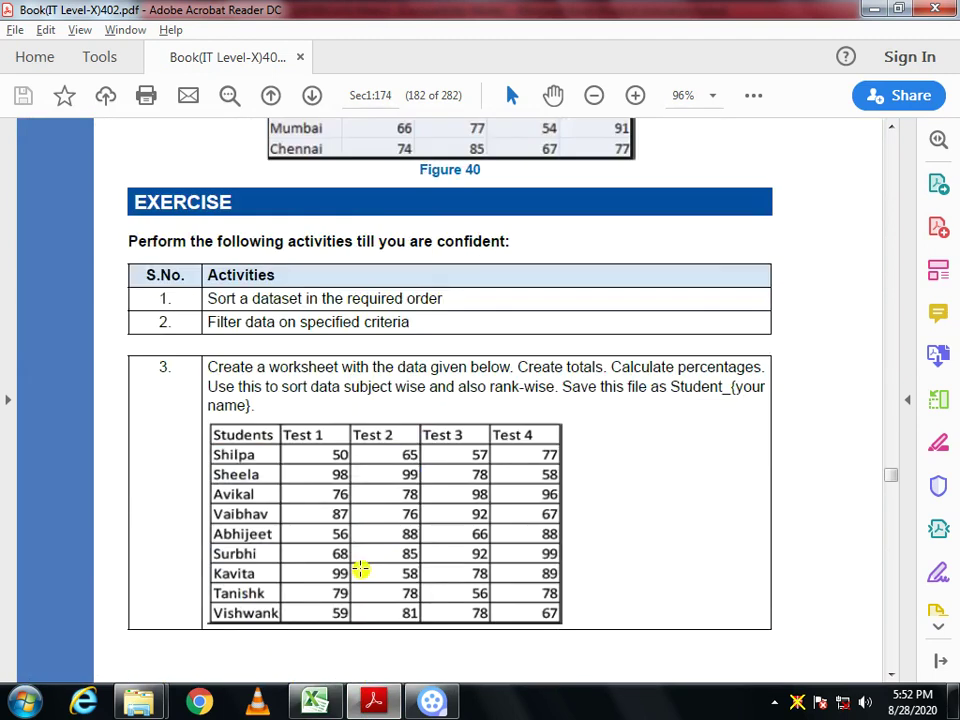
# - Read the textbook's Session 10 on calculating data across worksheets and its sample expense table, dismissing the Windows color scheme prompt
pyautogui.scroll(-6, 361, 568)
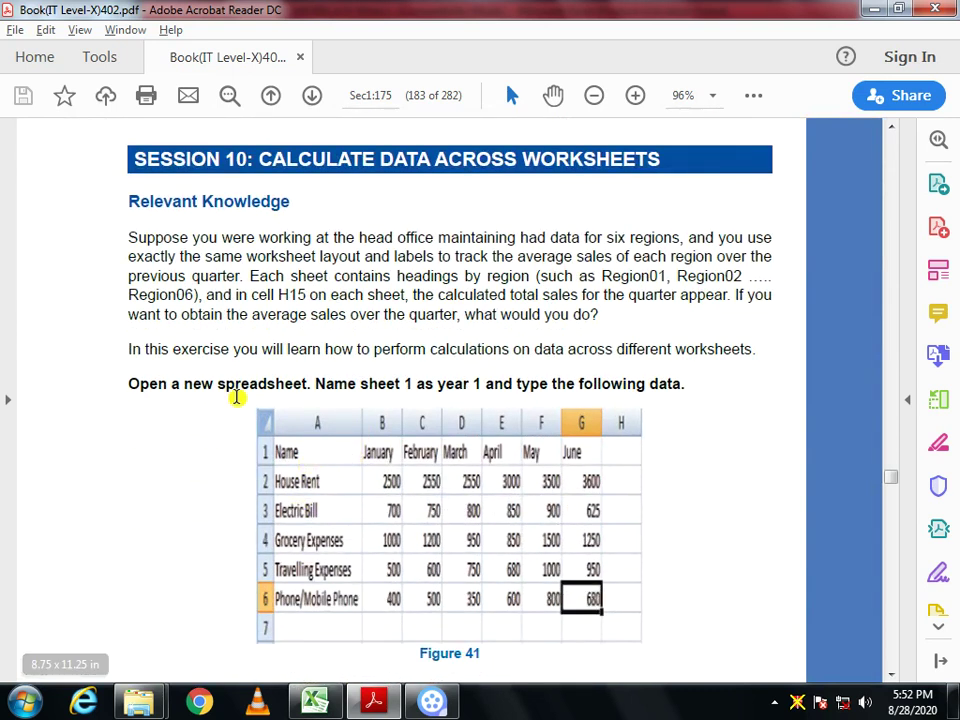
pyautogui.scroll(-2, 246, 321)
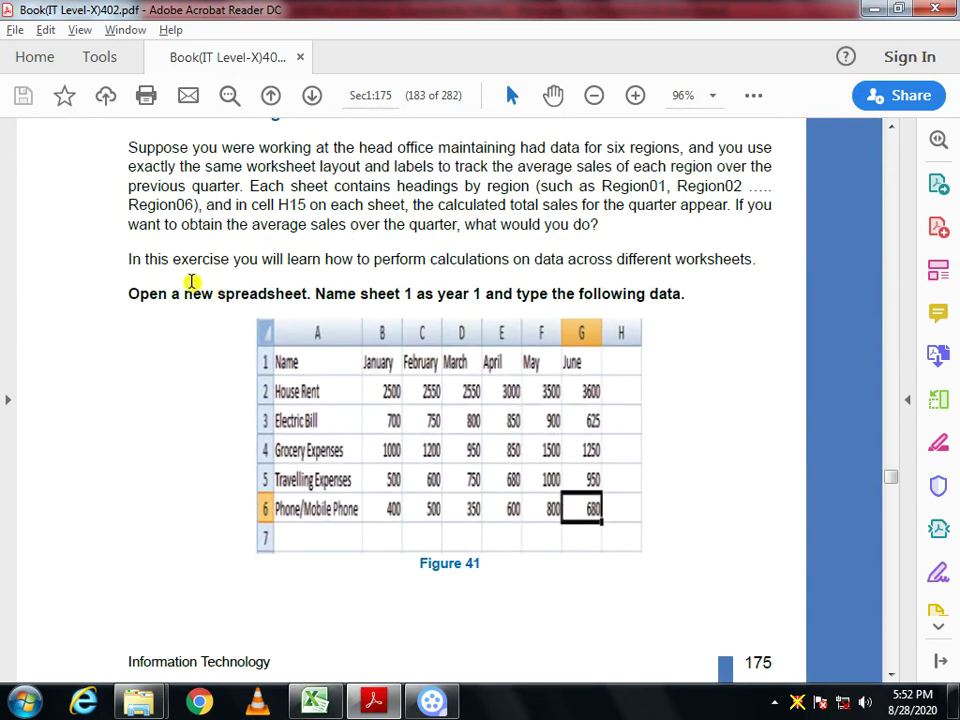
pyautogui.scroll(1, 190, 285)
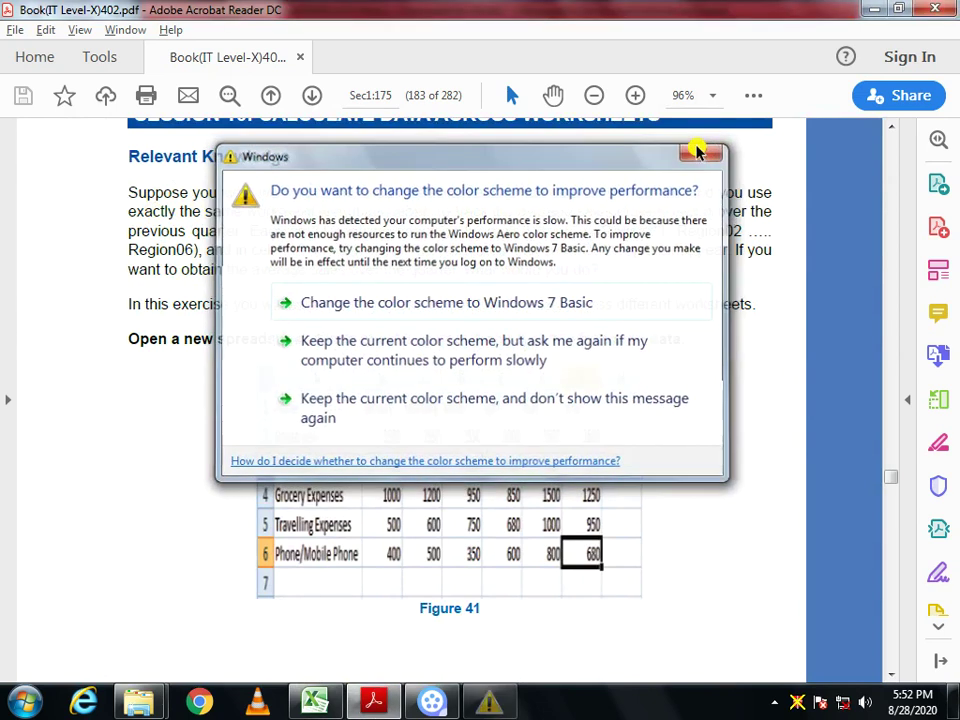
pyautogui.click(702, 151)
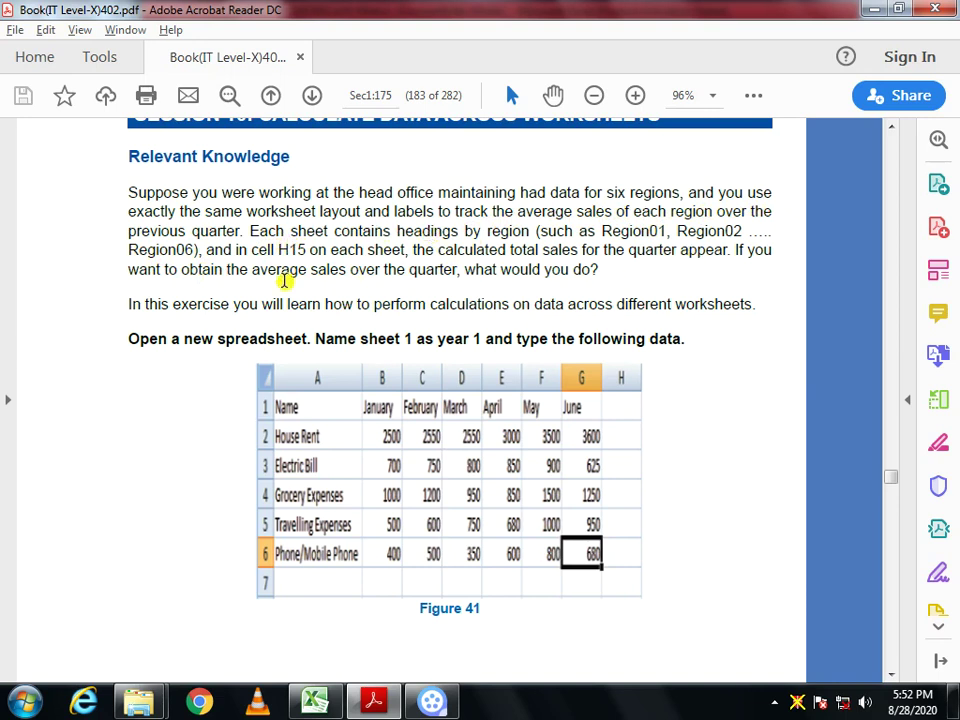
pyautogui.scroll(-1, 310, 413)
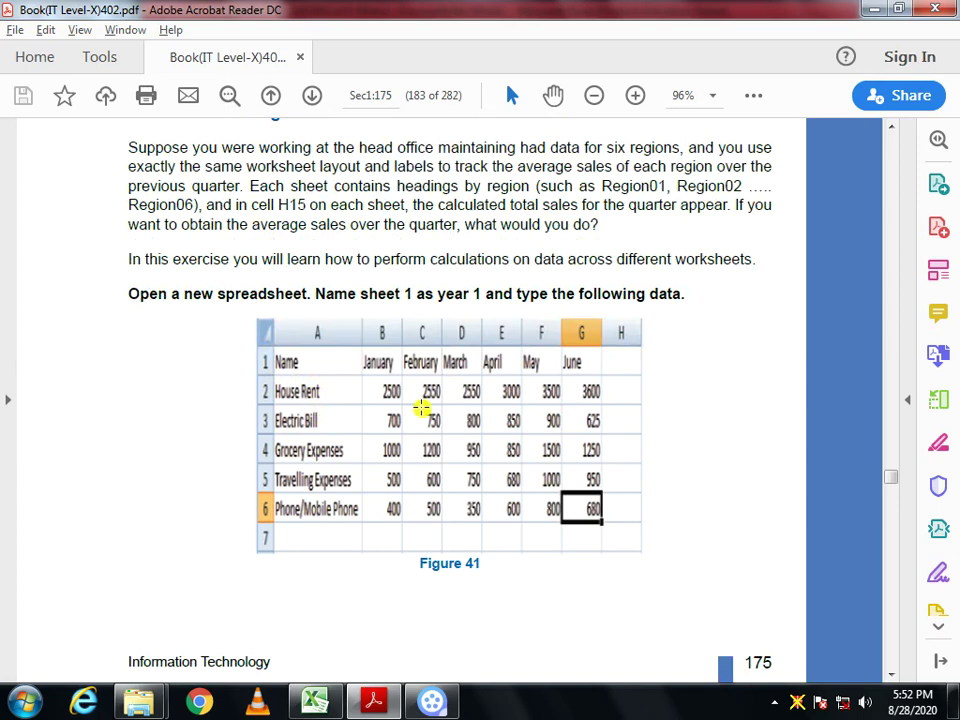
pyautogui.scroll(-2, 424, 408)
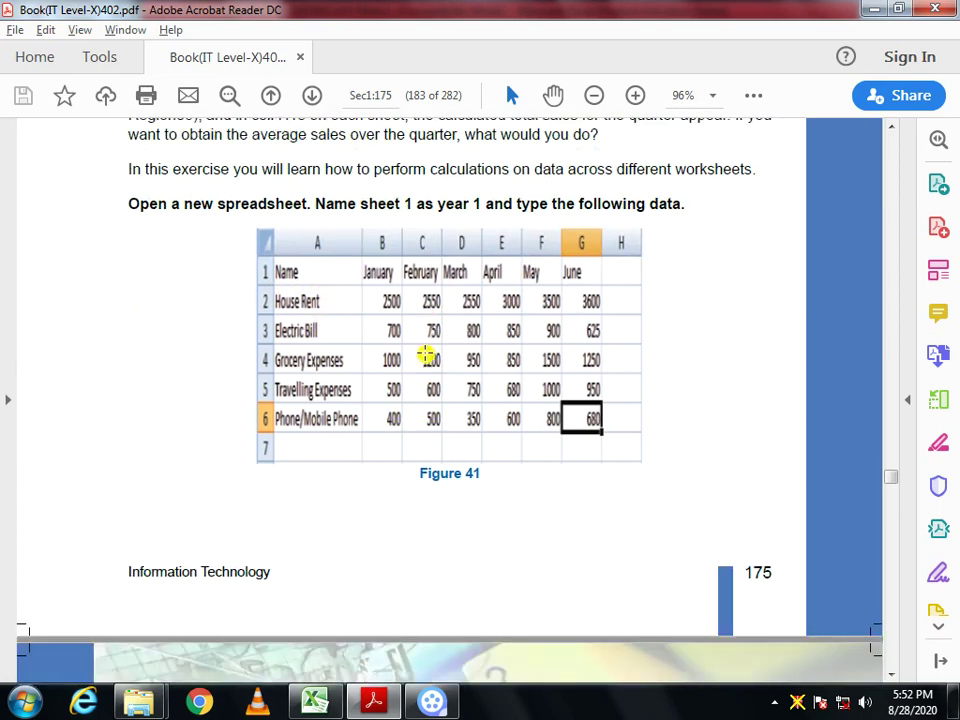
# - Reread the textbook's Session 10 introduction on calculating data across worksheets and its sample expense table
pyautogui.scroll(1, 426, 355)
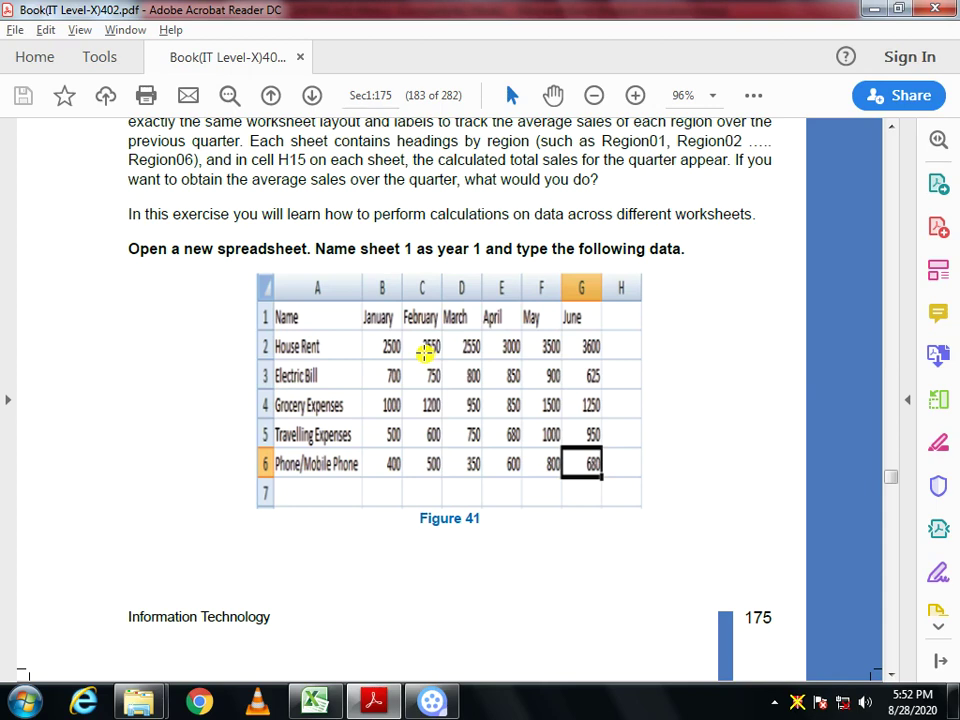
pyautogui.scroll(4, 425, 352)
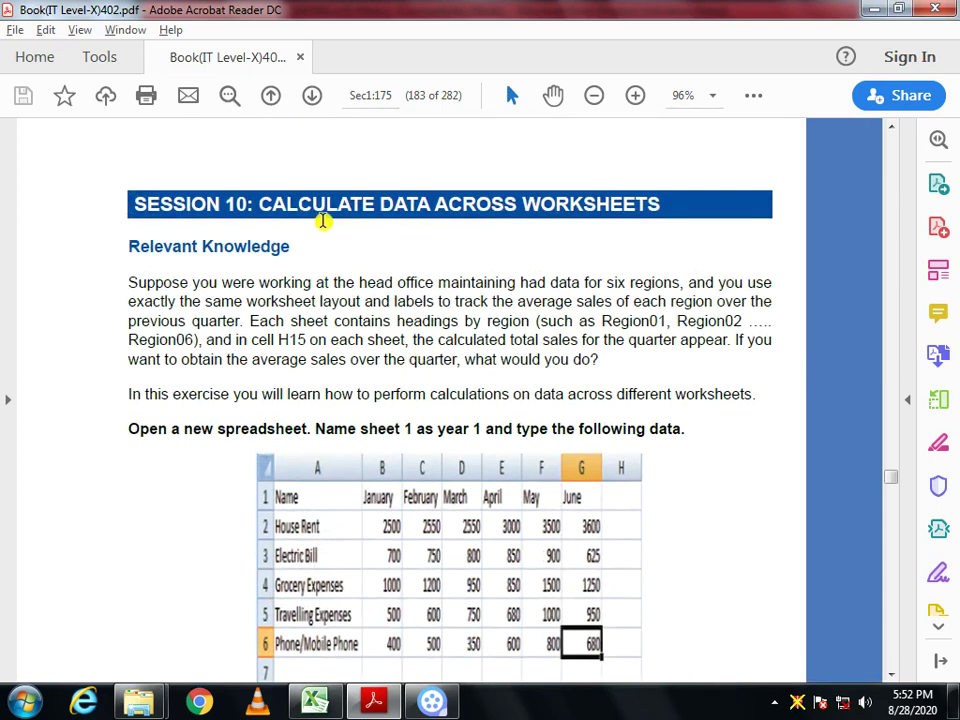
pyautogui.scroll(-4, 592, 212)
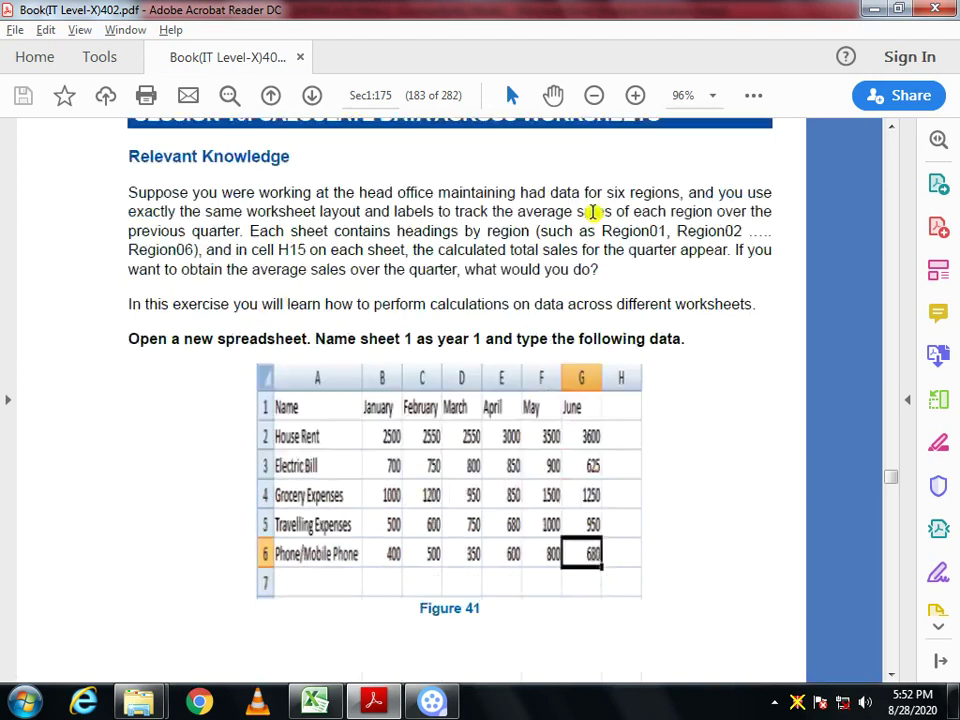
# - Switch to Excel and enter GOOGLE, YOUTUBE and FACEBOOK in cells E7 to E9 of Sheet5
pyautogui.click(320, 697)
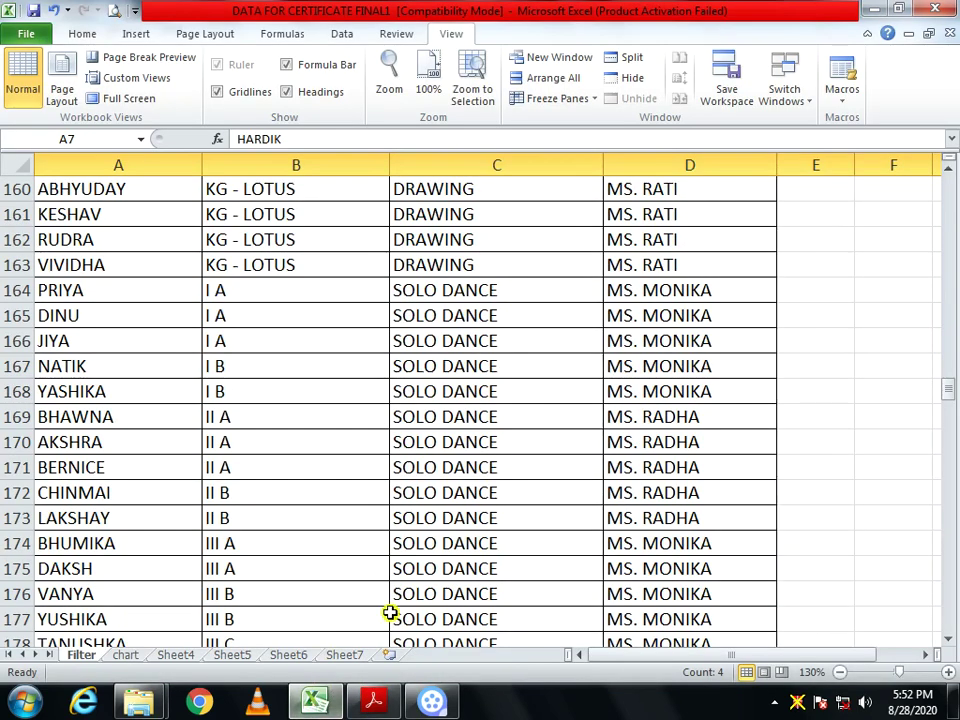
pyautogui.click(246, 657)
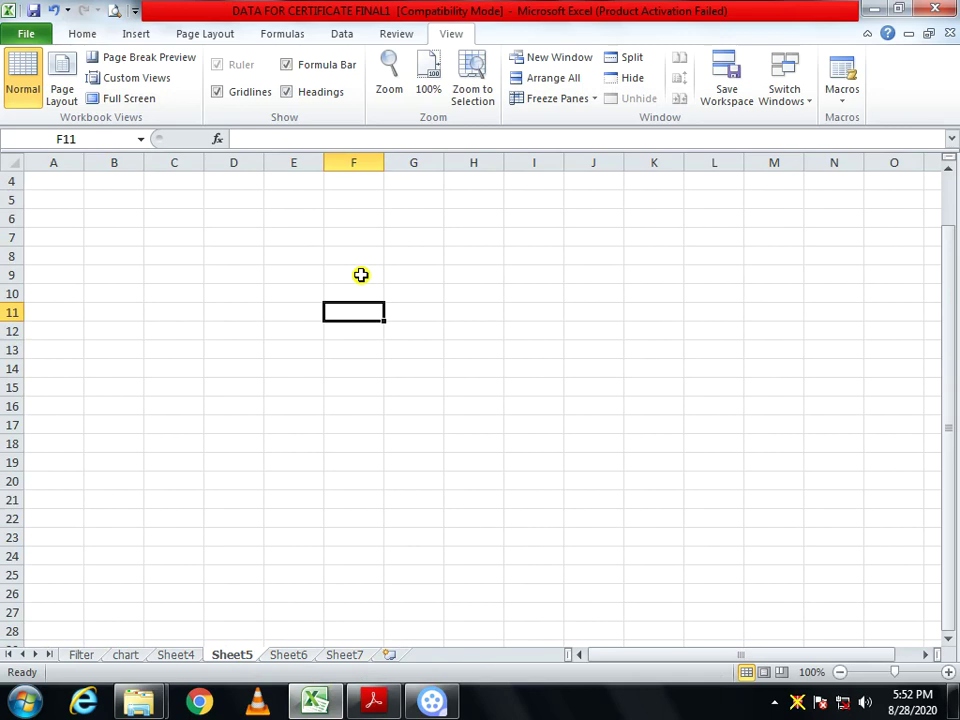
pyautogui.click(291, 235)
pyautogui.write('GOOGLE')
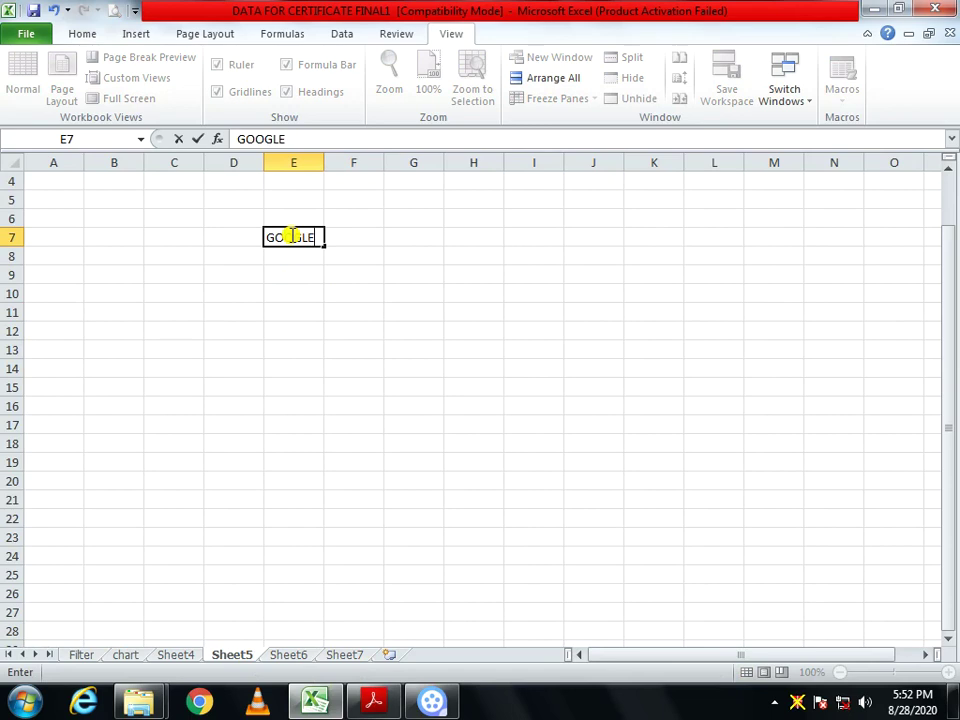
pyautogui.press('Return')
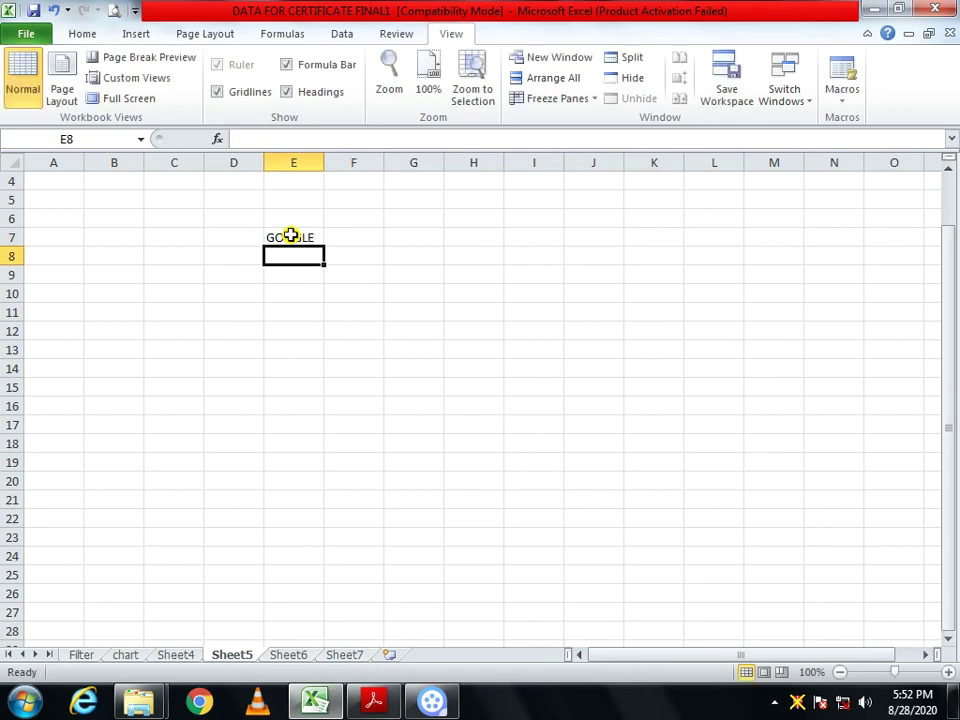
pyautogui.write('YOU')
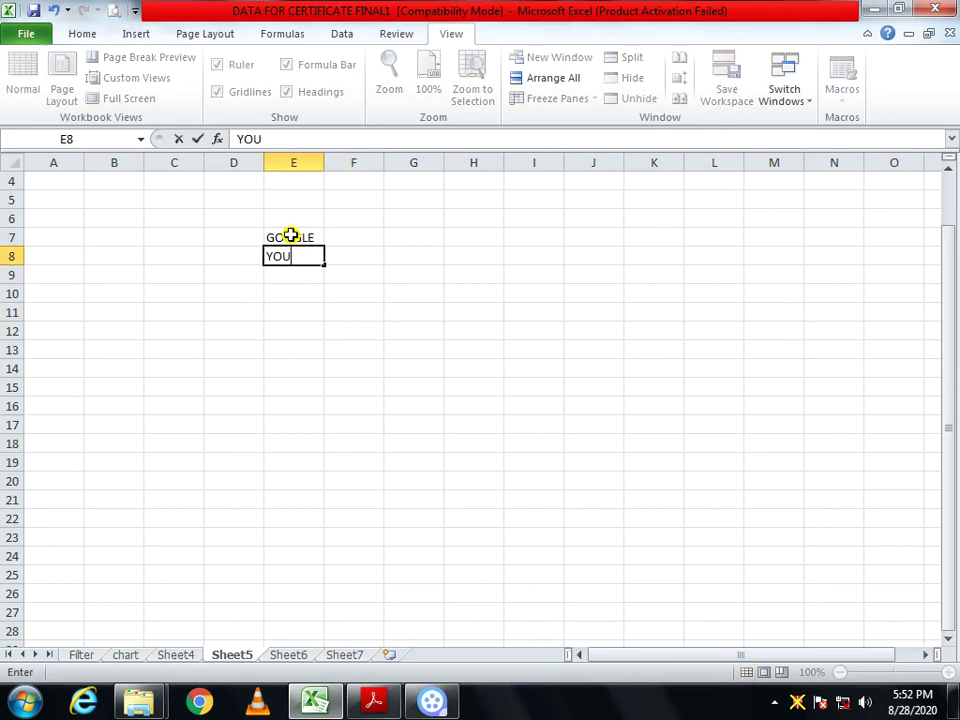
pyautogui.write('TUBE')
pyautogui.press('Return')
pyautogui.write('FAC')
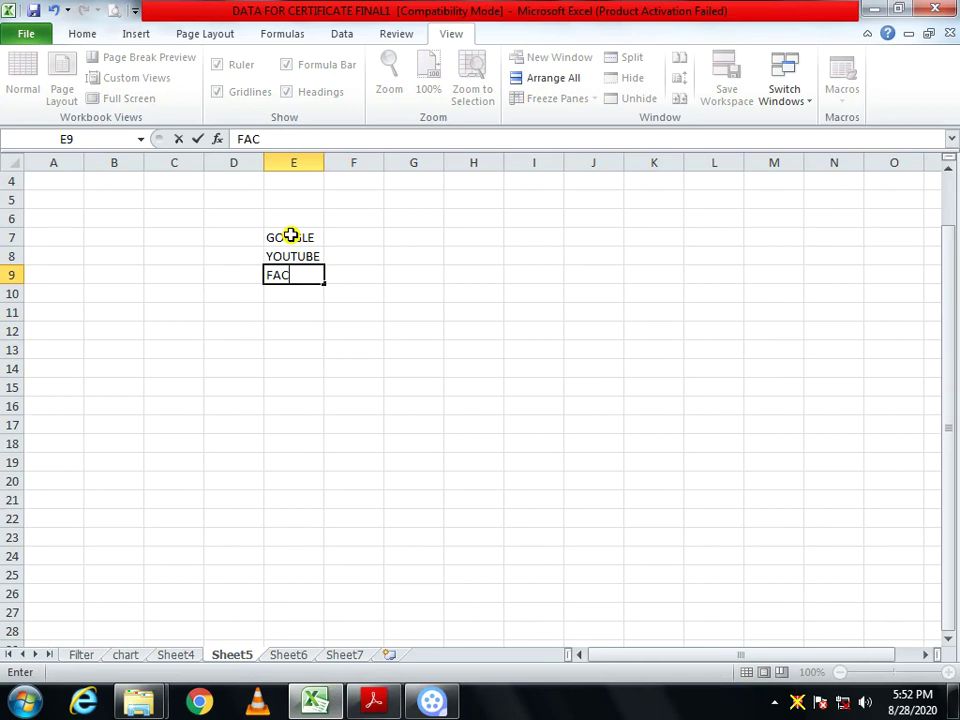
pyautogui.write('EBOOK')
pyautogui.press('Return')
# - Continue the list with TWITTER, YOUTUBE and WHATSAPP in E10 to E12, and fit column E's width to its contents
pyautogui.write('TWITTE')
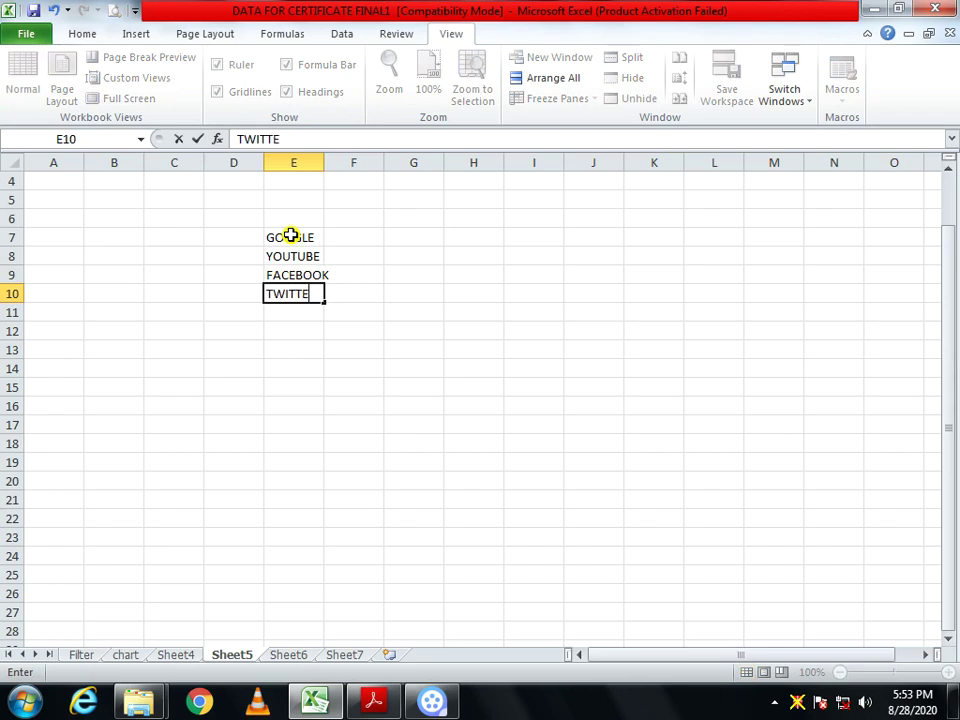
pyautogui.write('R')
pyautogui.press('Return')
pyautogui.write('Y')
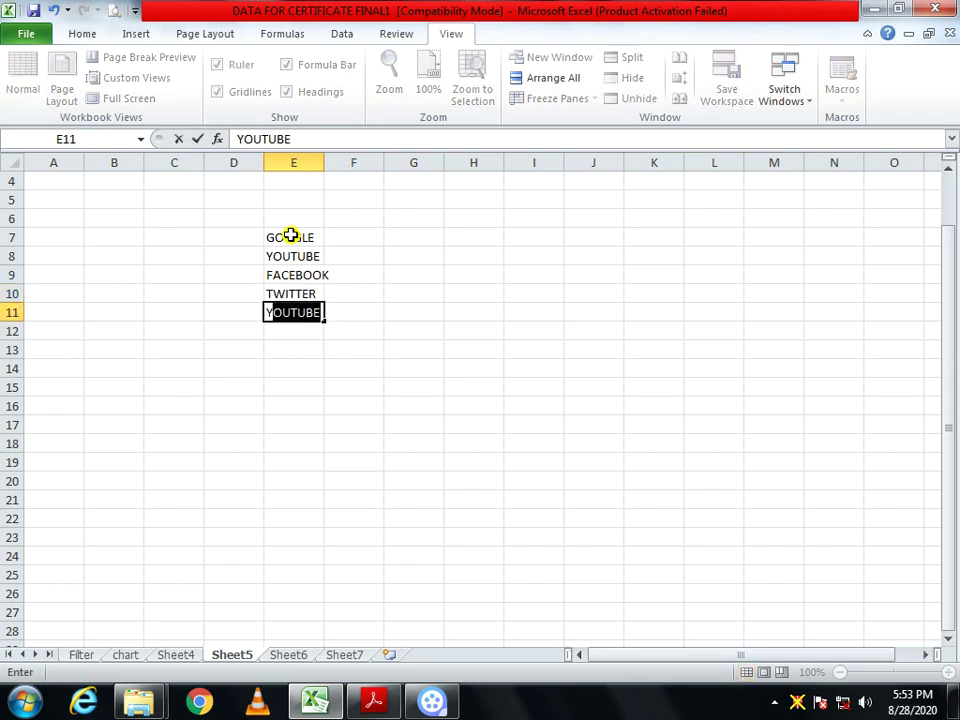
pyautogui.write('OUTUBE')
pyautogui.press('Return')
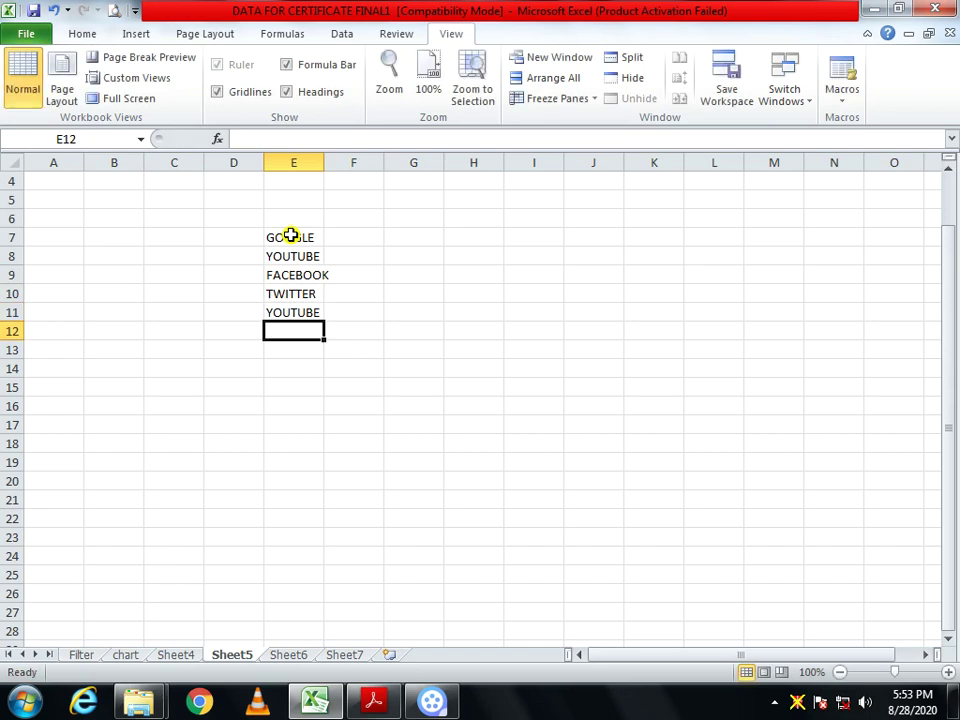
pyautogui.write('WHATSAPP')
pyautogui.press('Return')
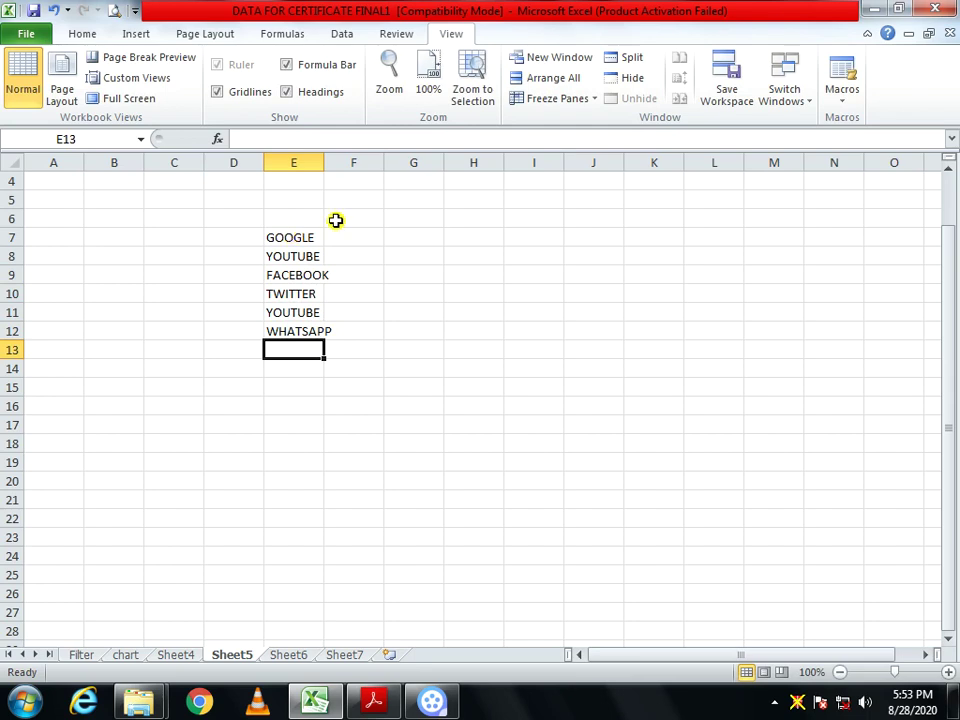
pyautogui.click(708, 155)
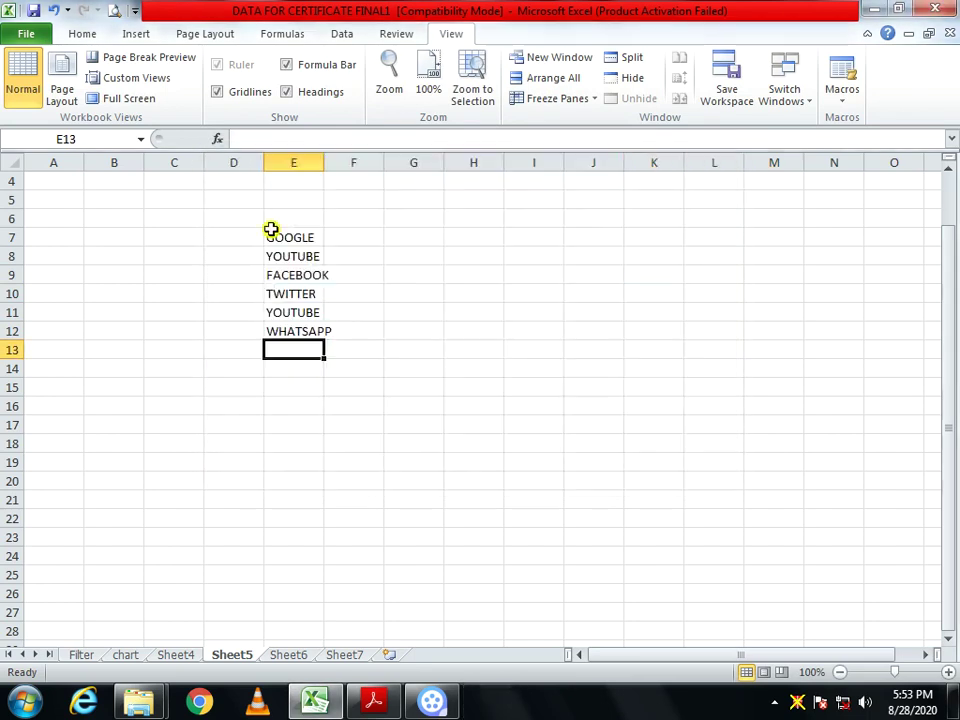
pyautogui.doubleClick(322, 163)
# - In columns F to H, enter 20, 50 and 70 for GOOGLE and 30, 40 and 60 for the YOUTUBE entry in row 8
pyautogui.moveTo(358, 231); pyautogui.dragTo(504, 342)
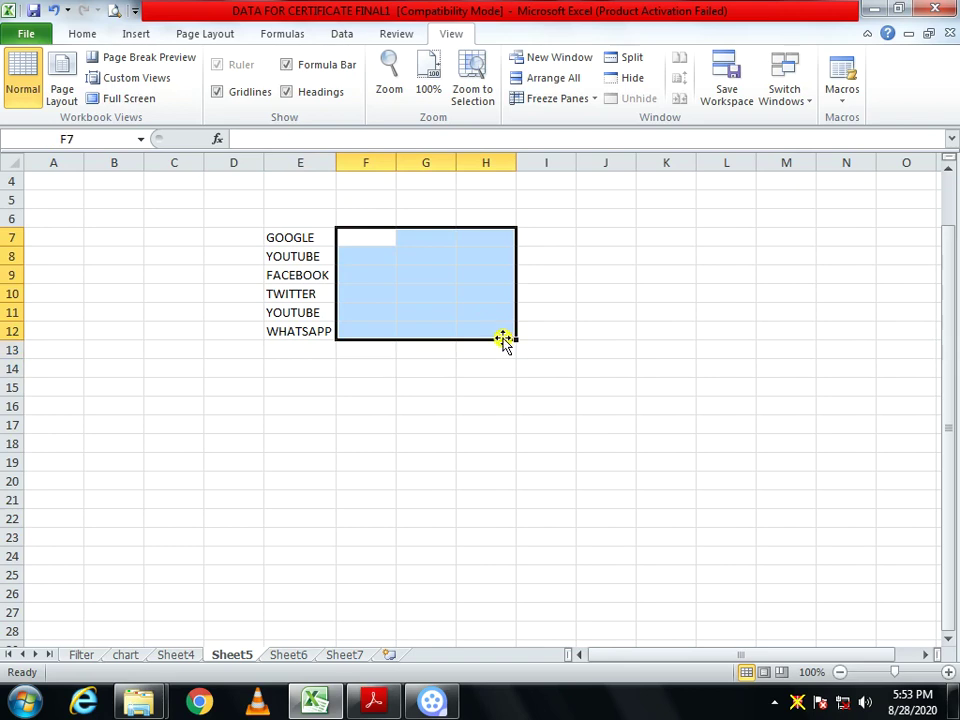
pyautogui.write('2')
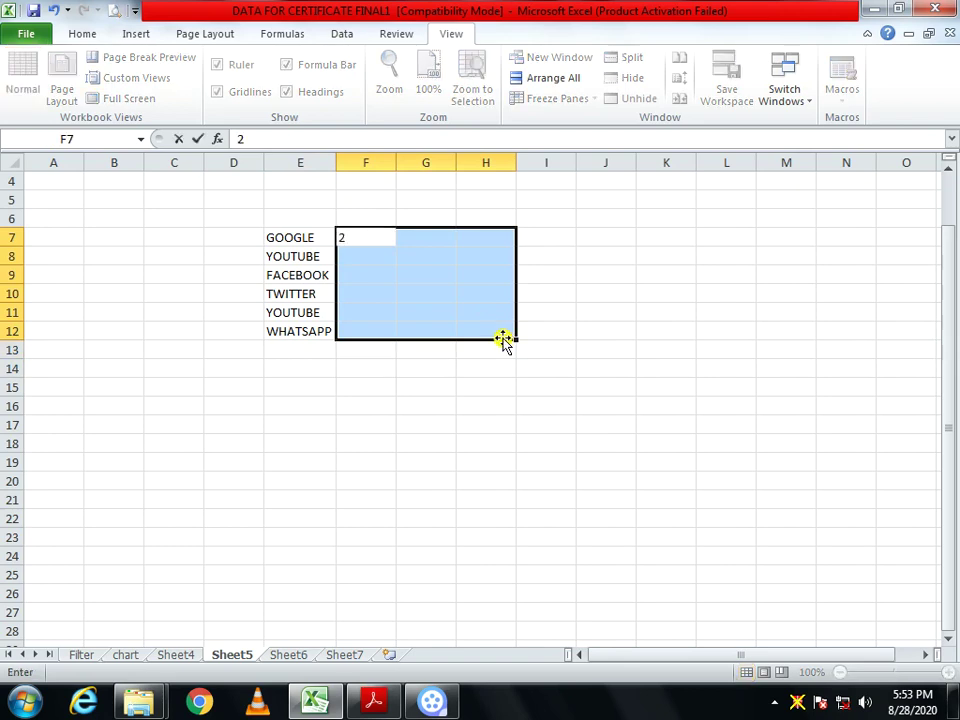
pyautogui.write('0')
pyautogui.press('Tab')
pyautogui.write('5')
pyautogui.press('Tab')
pyautogui.write('7-')
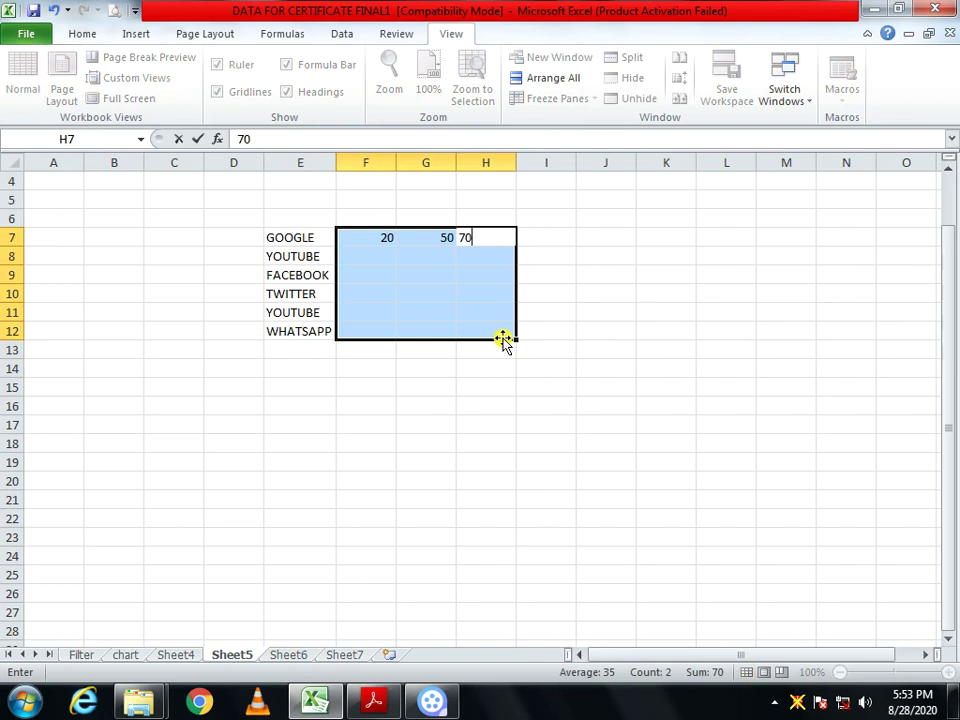
pyautogui.press('Return')
pyautogui.write('30')
pyautogui.press('Tab')
pyautogui.write('40')
pyautogui.press('Tab')
pyautogui.write('60')
pyautogui.press('Tab')
# - Enter 60, 4 and 30 for FACEBOOK and 50, 70 and 50 for TWITTER in columns F to H
pyautogui.write('60')
pyautogui.press('Tab')
pyautogui.write('4')
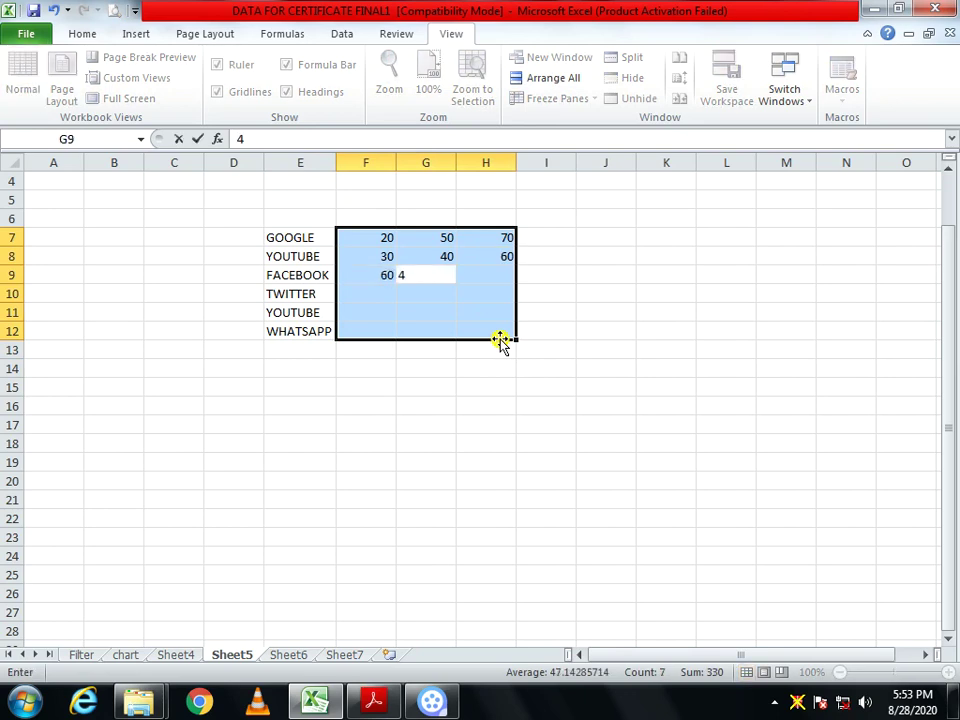
pyautogui.press('Tab')
pyautogui.write('30')
pyautogui.press('Tab')
pyautogui.write('50')
pyautogui.press('Tab')
pyautogui.write('7')
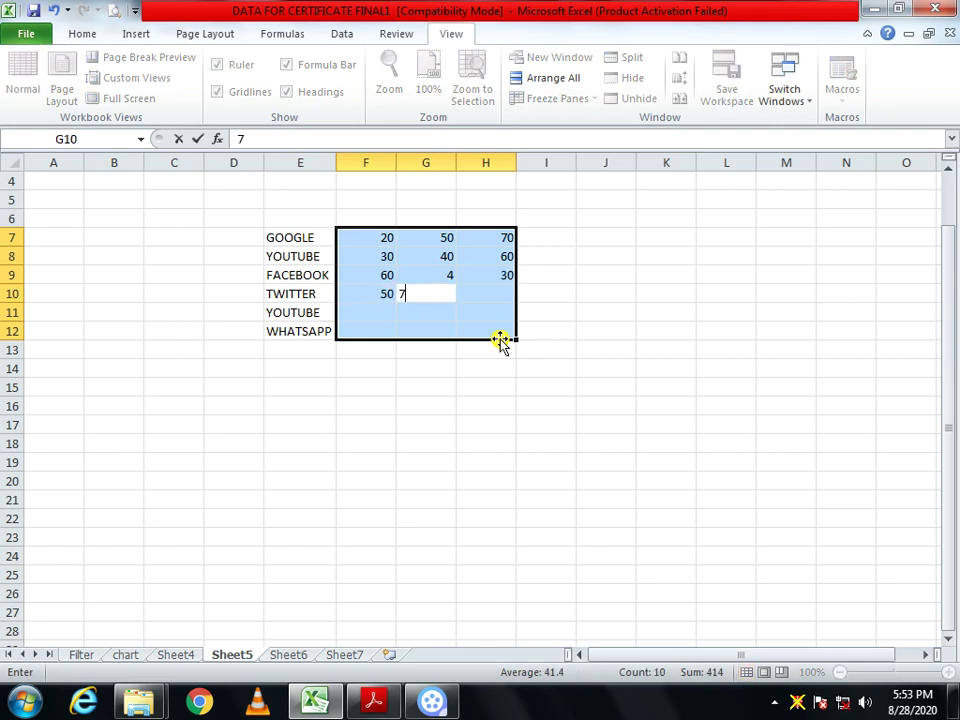
pyautogui.write('0')
pyautogui.press('Tab')
pyautogui.write('50')
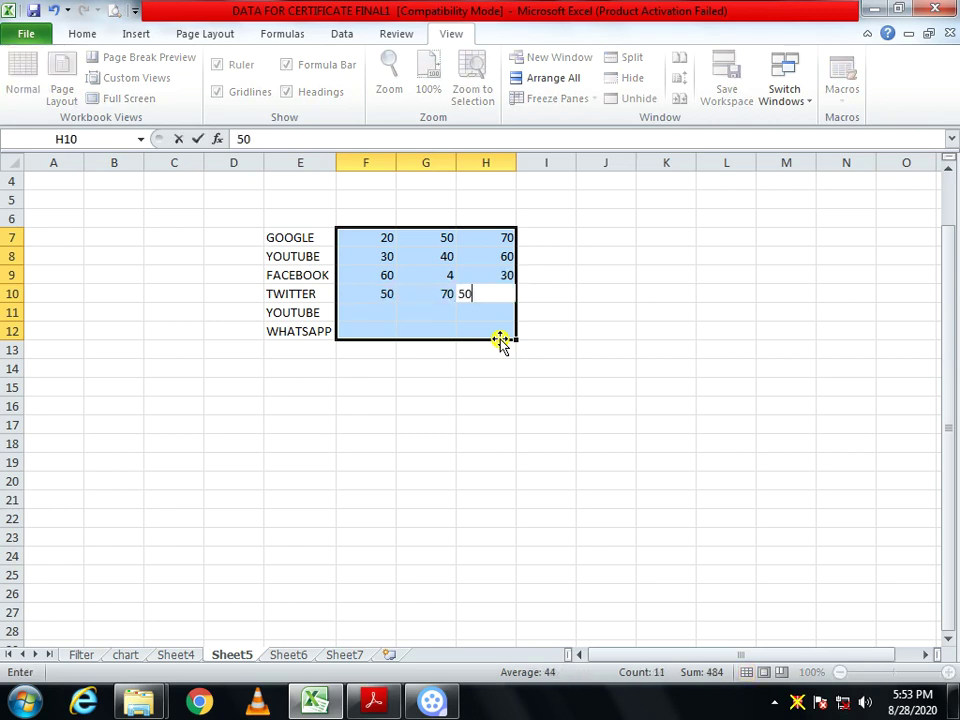
pyautogui.press('Tab')
# - Enter 30, 20 and 10 for YOUTUBE in row 11 and 20, 40 and 30 for WHATSAPP in columns F to H
pyautogui.write('30')
pyautogui.press('Tab')
pyautogui.write('20')
pyautogui.press('Tab')
pyautogui.write('10')
pyautogui.press('Tab')
pyautogui.write('20')
pyautogui.press('Tab')
pyautogui.write('4')
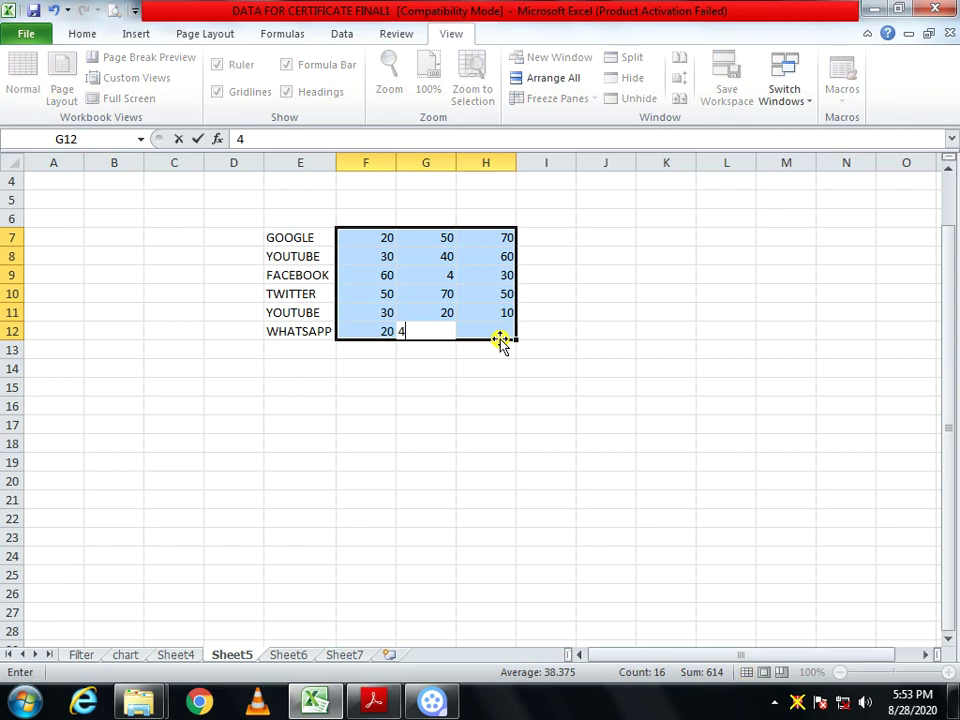
pyautogui.press('Tab')
pyautogui.write('30')
pyautogui.press('Tab')
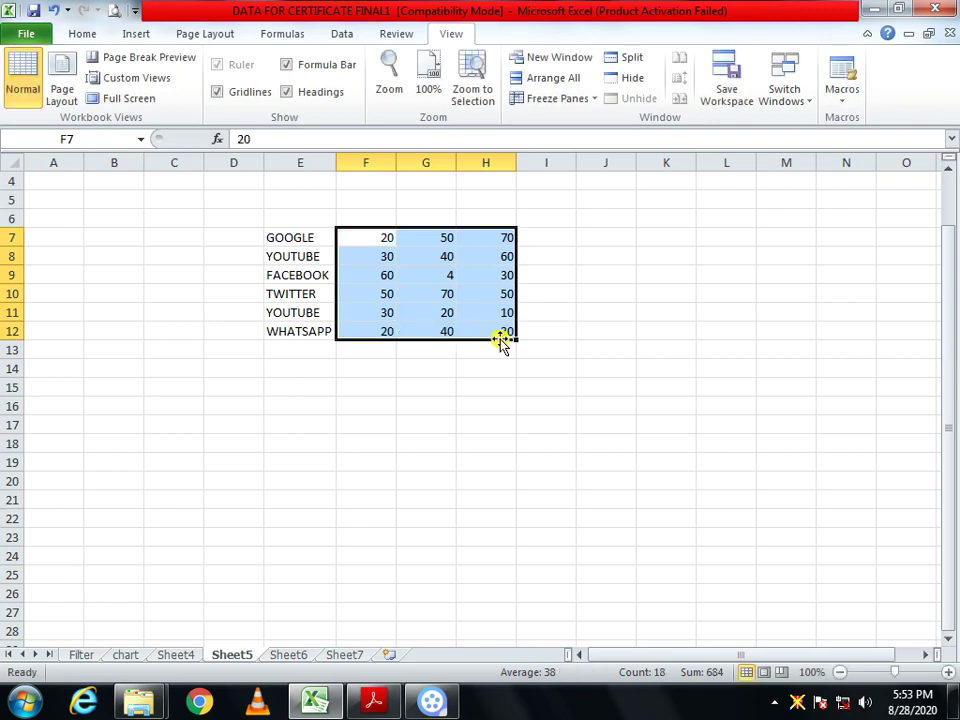
pyautogui.click(512, 388)
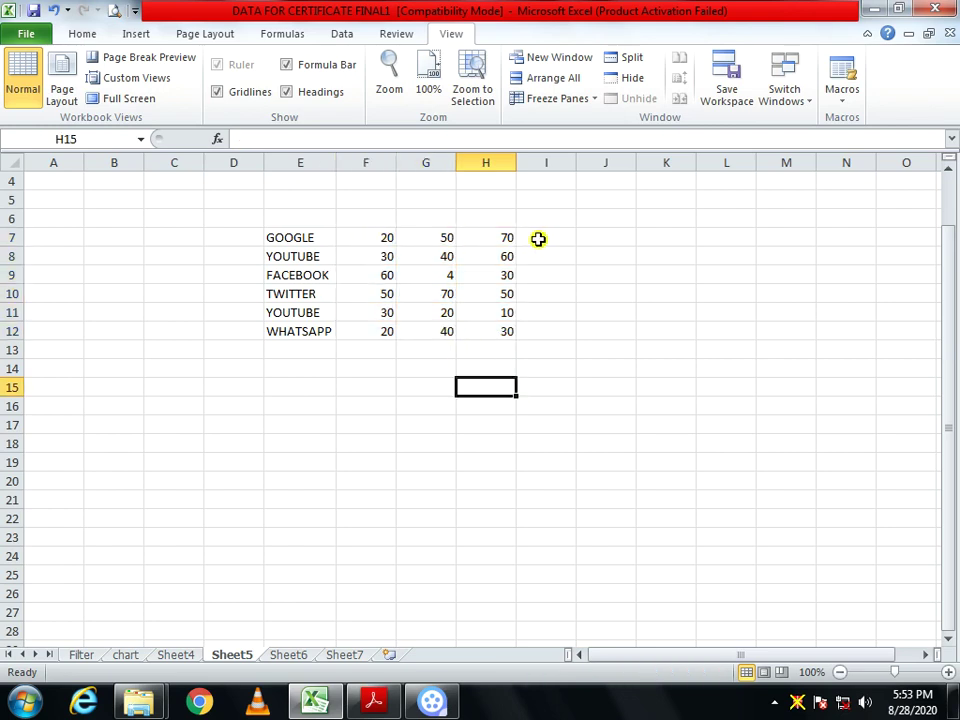
# - Enter the heading SUM in cell D5 of Sheet6 and make it bold
pyautogui.click(292, 657)
pyautogui.click(212, 335)
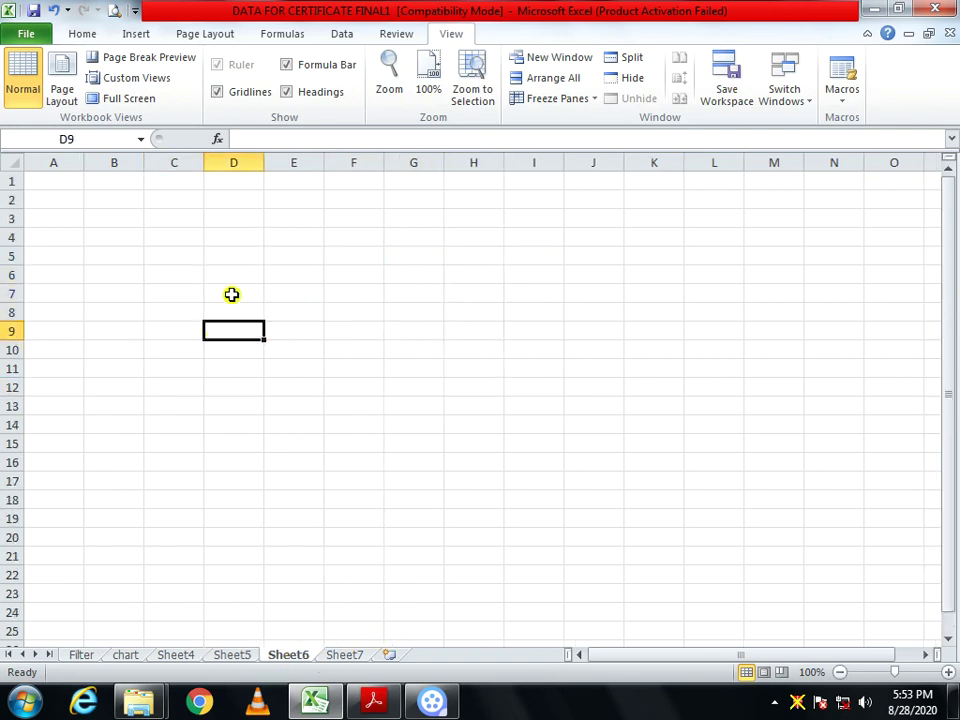
pyautogui.click(231, 275)
pyautogui.click(231, 256)
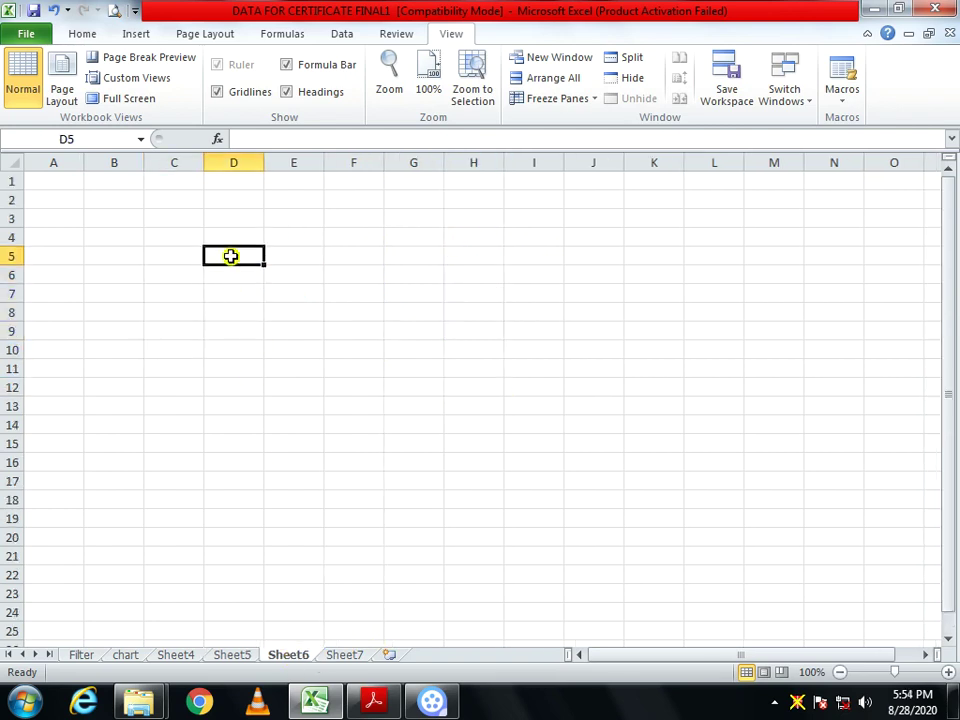
pyautogui.write('SUM')
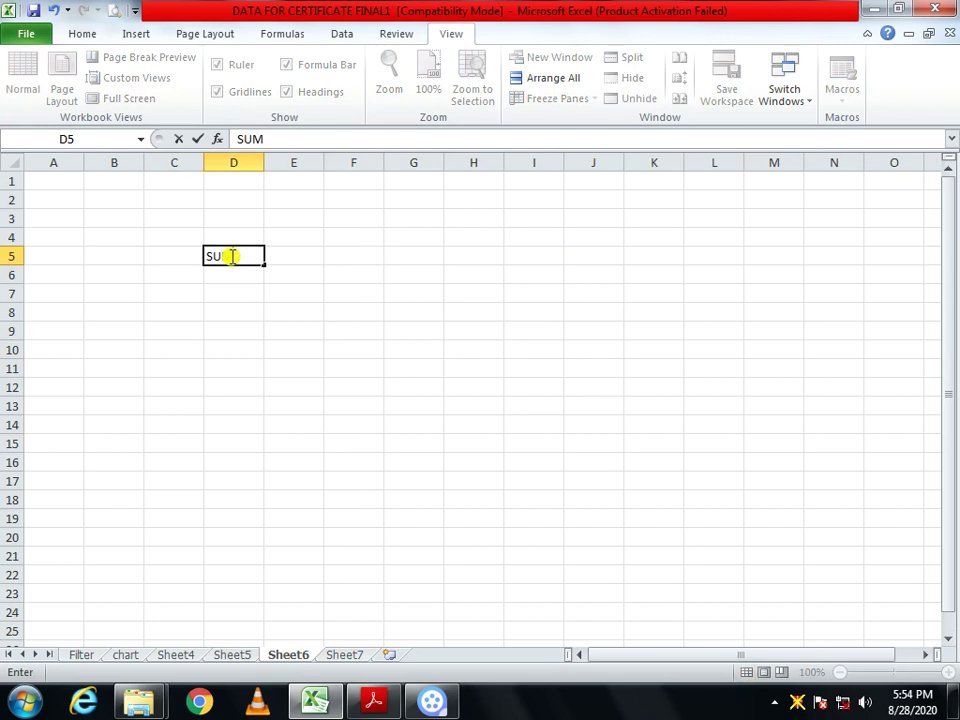
pyautogui.press('Return')
pyautogui.click(231, 257)
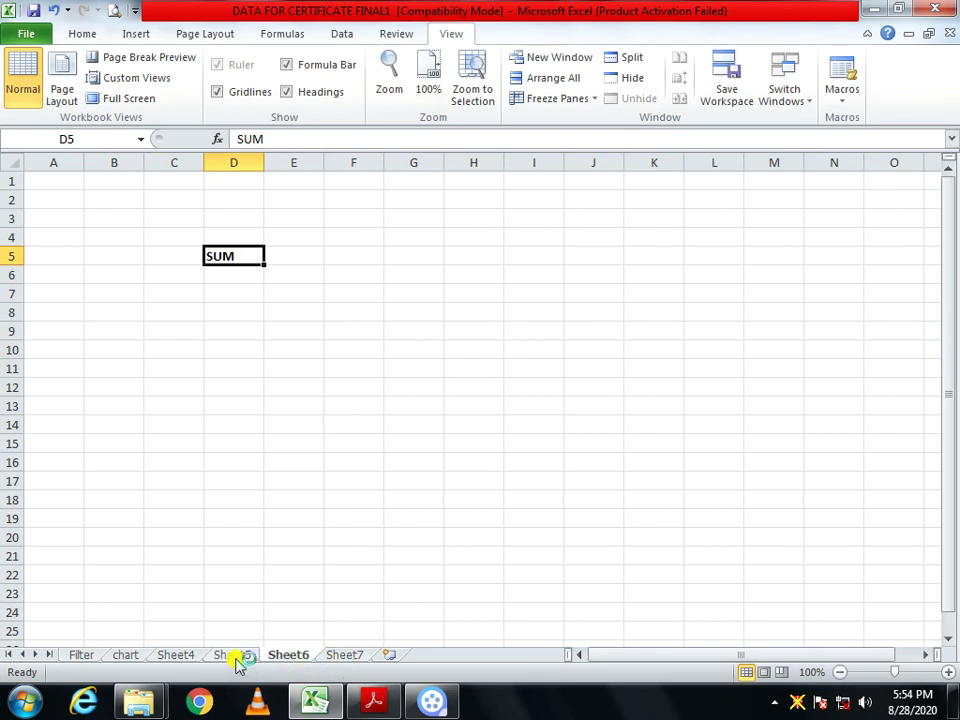
# - In D6 of Sheet6, total the GOOGLE row from the other sheet with =SUM(Sheet5!F7:H7)
pyautogui.click(234, 279)
pyautogui.write('=')
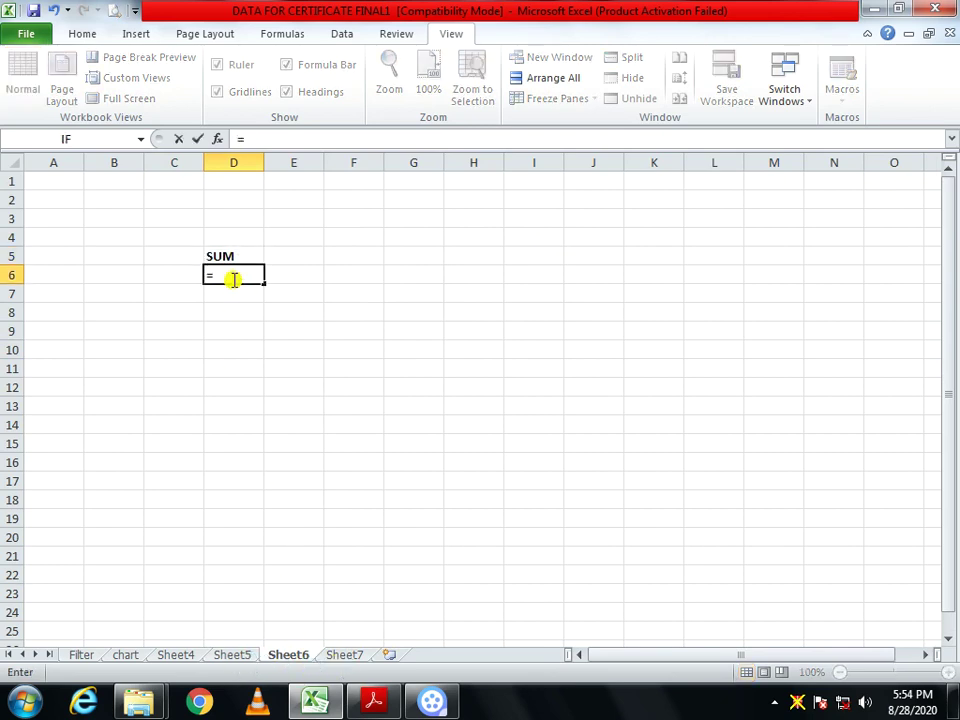
pyautogui.write('SUM')
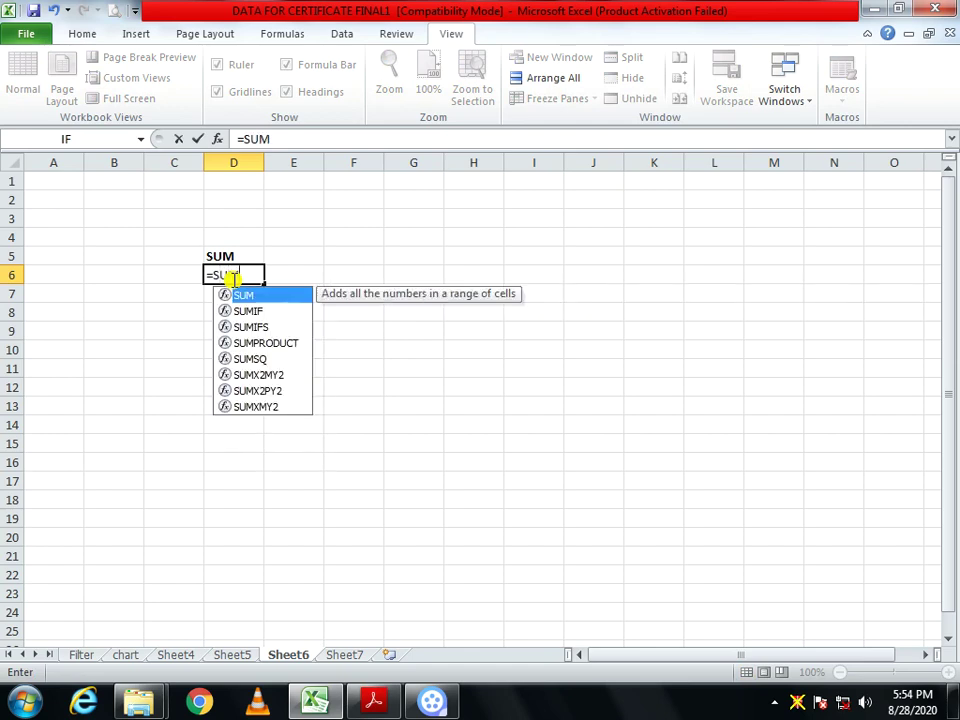
pyautogui.write('(')
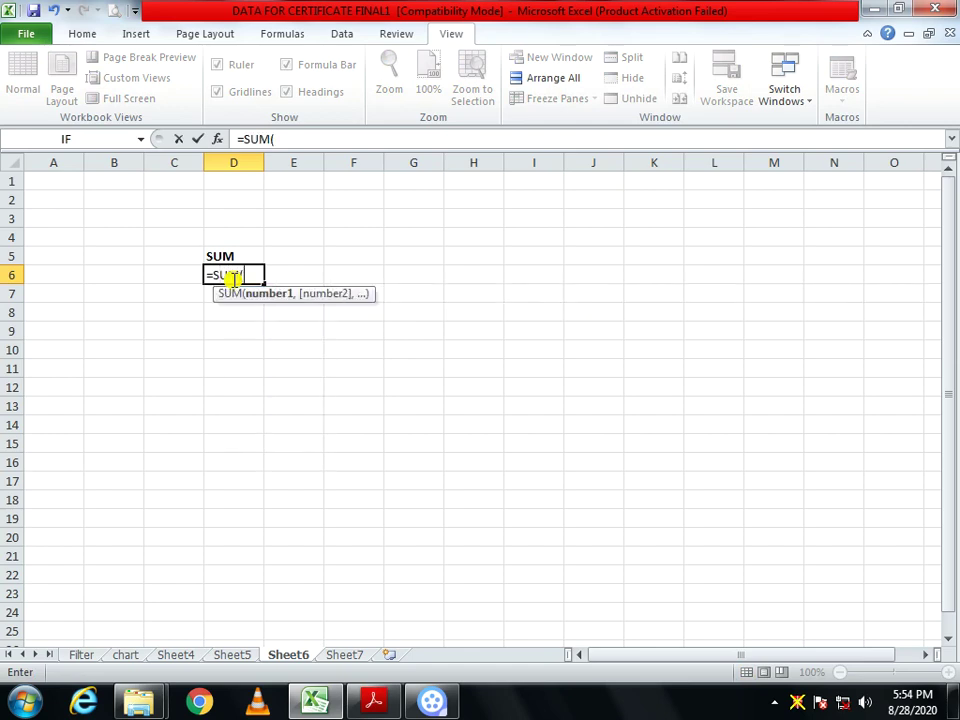
pyautogui.click(705, 148)
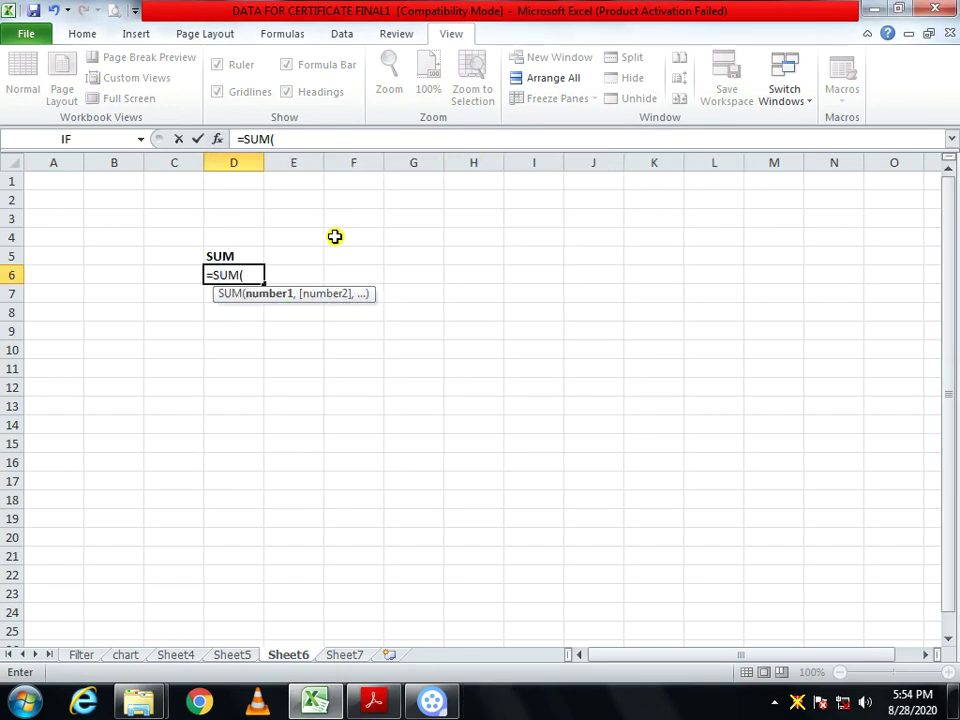
pyautogui.click(232, 655)
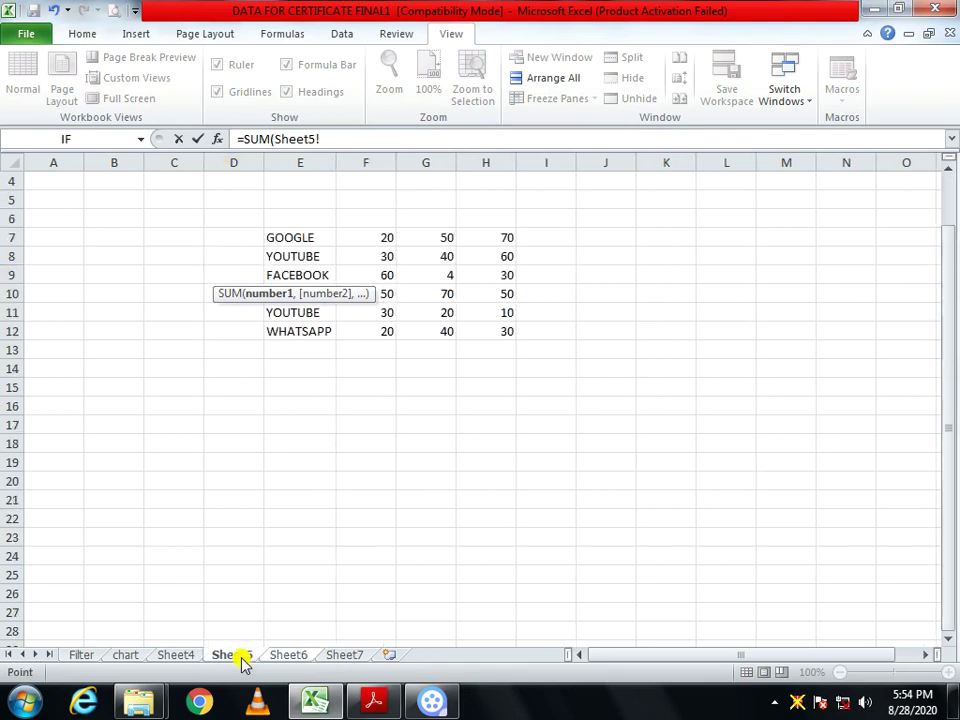
pyautogui.click(381, 240)
pyautogui.moveTo(381, 240); pyautogui.dragTo(484, 237)
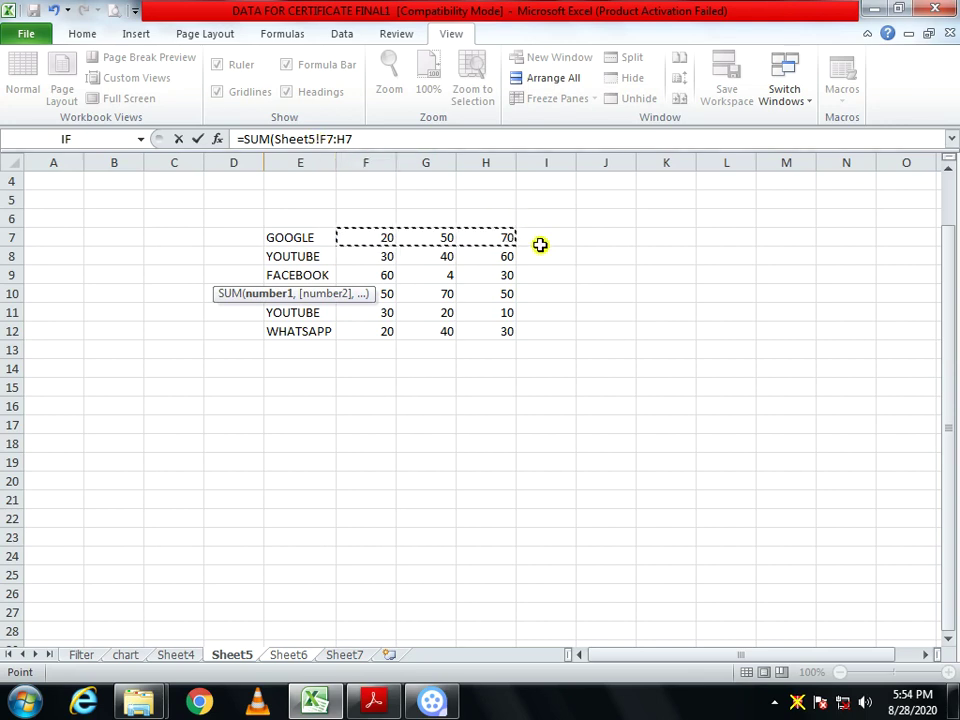
pyautogui.press('Return')
pyautogui.click(249, 279)
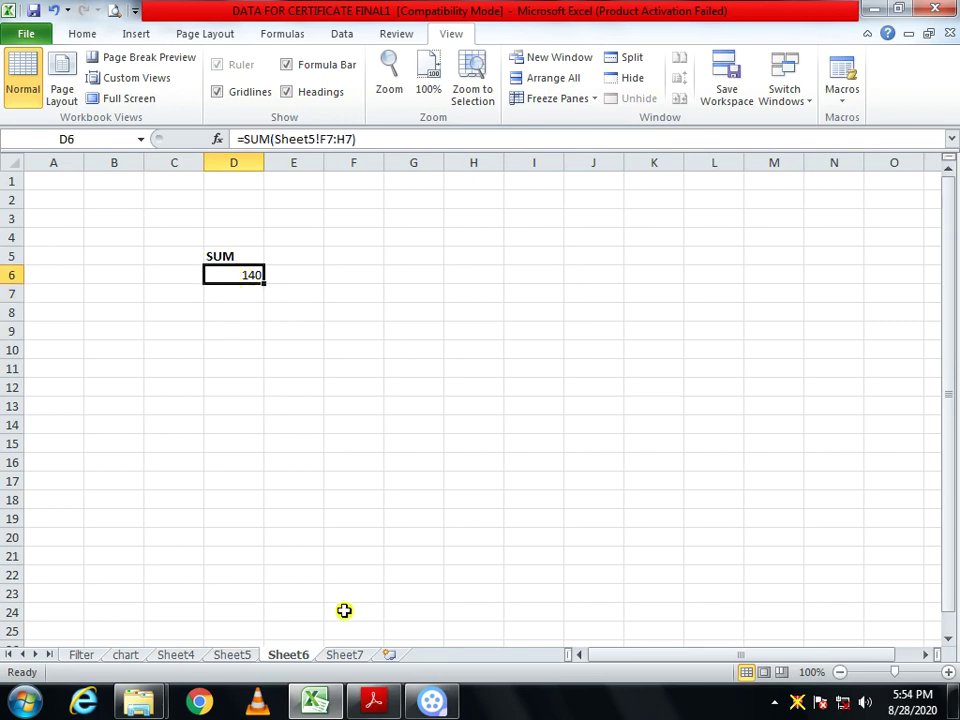
# - In D7 of Sheet6, total the first YOUTUBE row from the other sheet with =SUM(Sheet5!F8:H8)
pyautogui.click(233, 655)
pyautogui.click(290, 656)
pyautogui.click(227, 299)
pyautogui.write('=S')
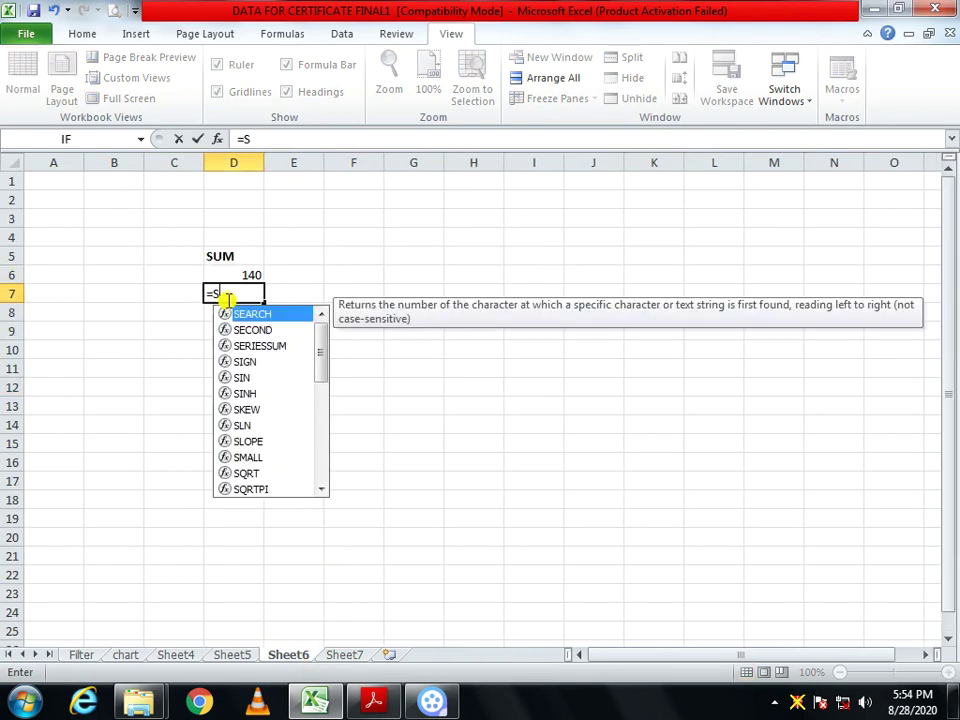
pyautogui.write('UM(')
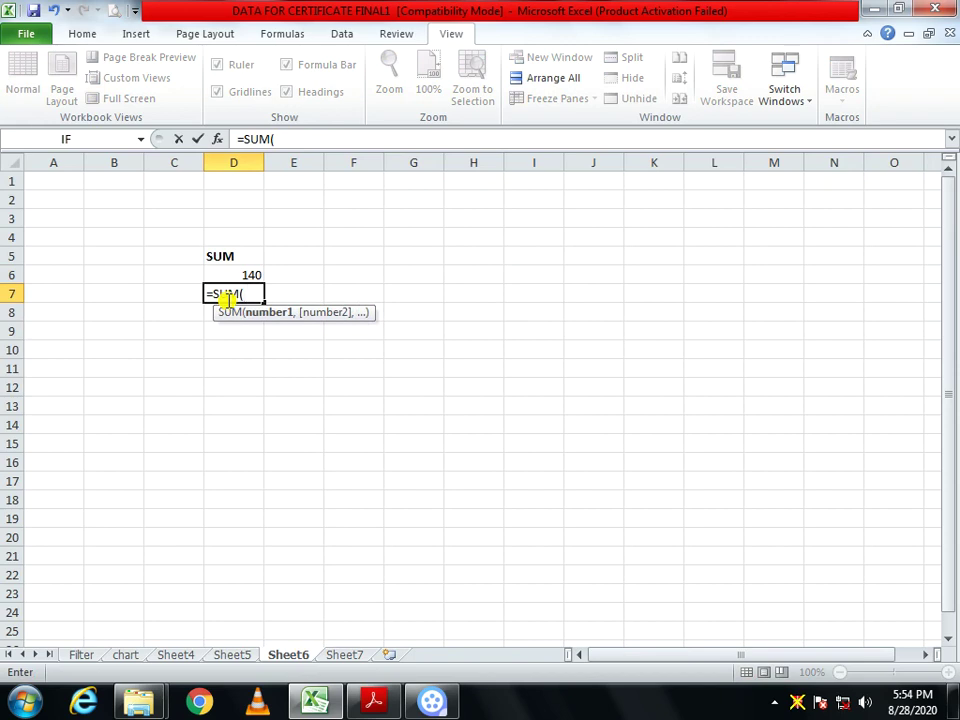
pyautogui.press('BackSpace')
pyautogui.write('(')
pyautogui.click(231, 657)
pyautogui.moveTo(362, 253); pyautogui.dragTo(507, 259)
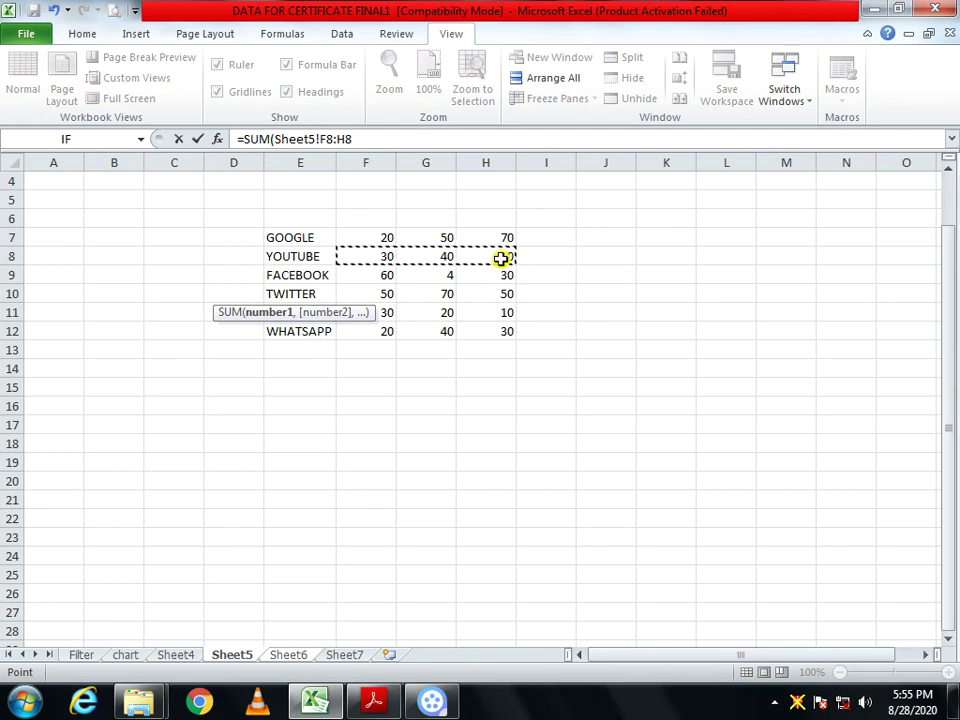
pyautogui.press('Return')
# - Clear the SUM heading and the totals from D4:D9 on Sheet6
pyautogui.moveTo(236, 234); pyautogui.dragTo(247, 331)
pyautogui.press('Delete')
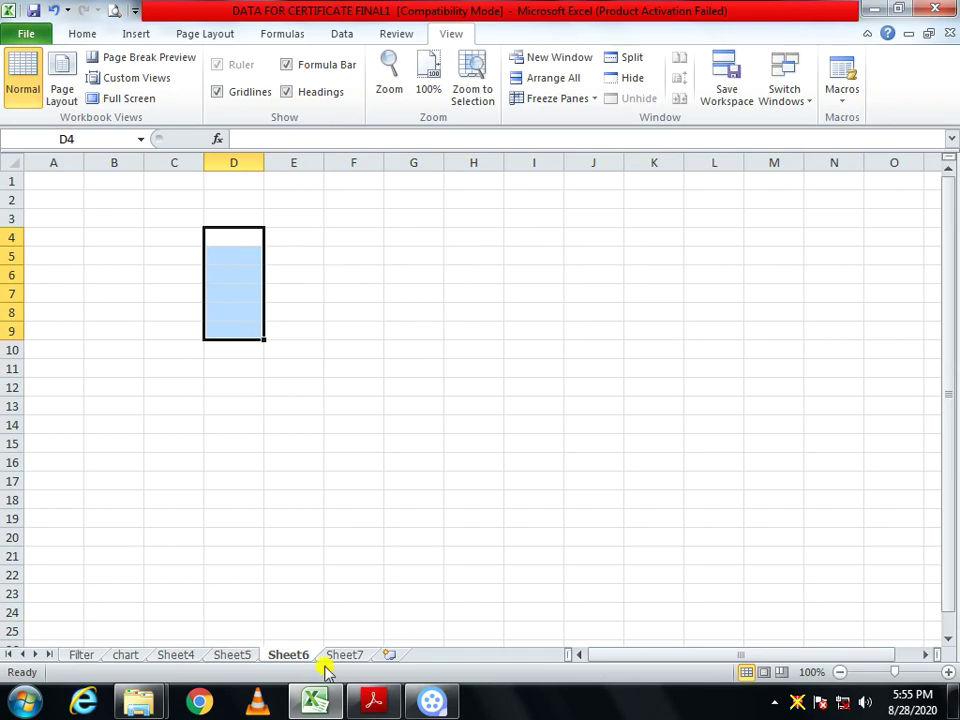
# - Switch to the textbook PDF in Adobe Acrobat Reader and read on to Session 11 about using multiple workbooks and linking cells
pyautogui.click(316, 700)
pyautogui.scroll(2, 253, 379)
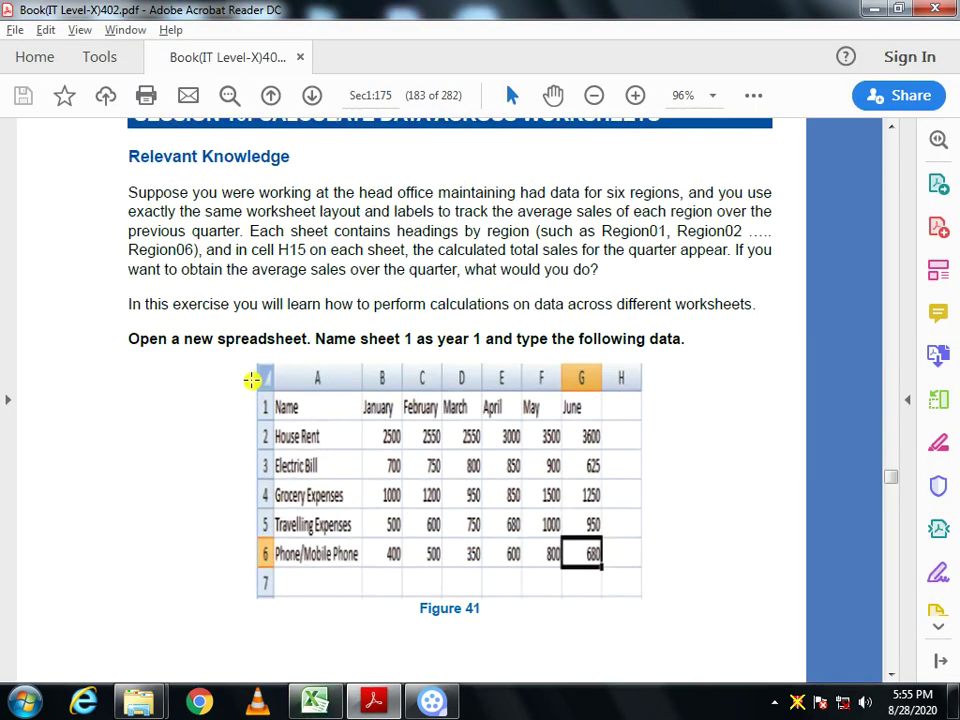
pyautogui.scroll(-6, 253, 388)
pyautogui.scroll(-5, 252, 388)
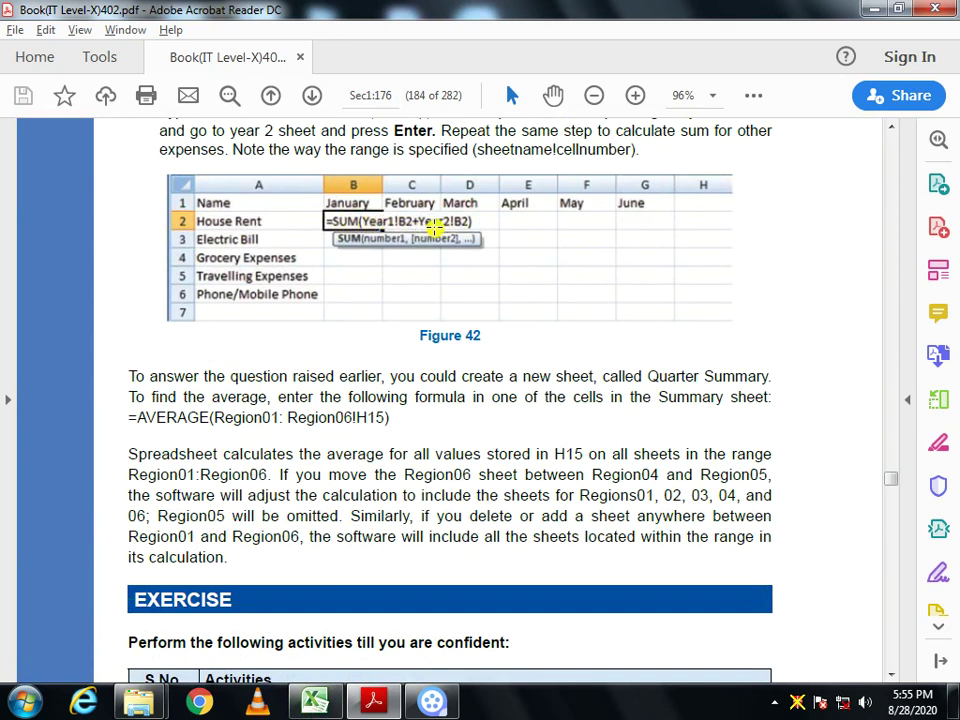
pyautogui.scroll(-15, 452, 230)
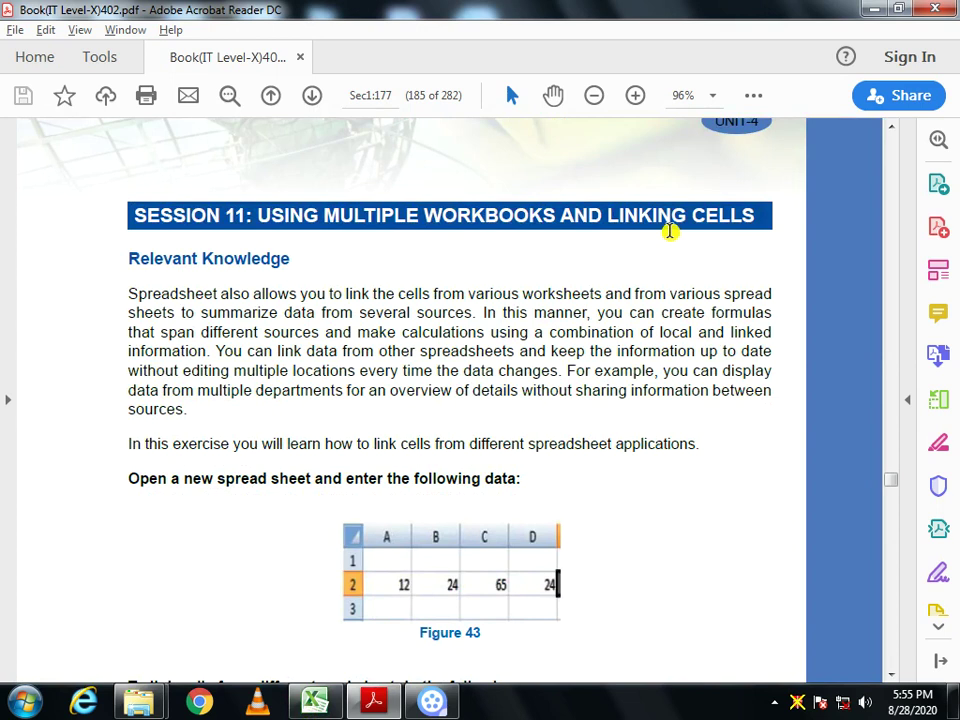
pyautogui.scroll(-3, 349, 253)
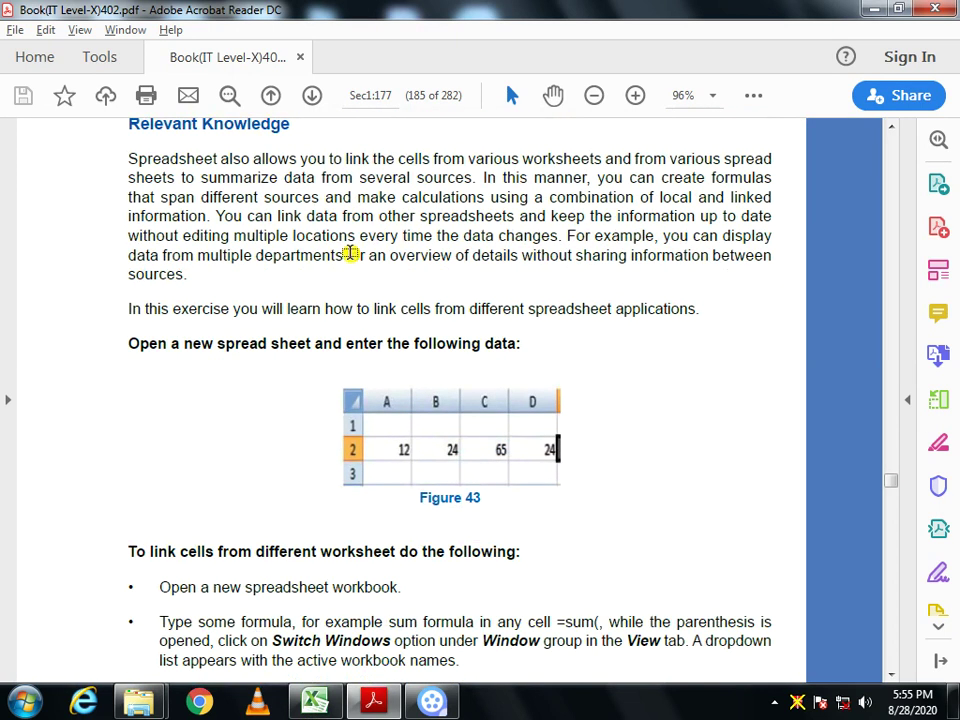
# - Switch back to Excel and compare the contents of Sheet5 and Sheet6
pyautogui.hotkey('alt', 'Tab')
pyautogui.click(231, 643)
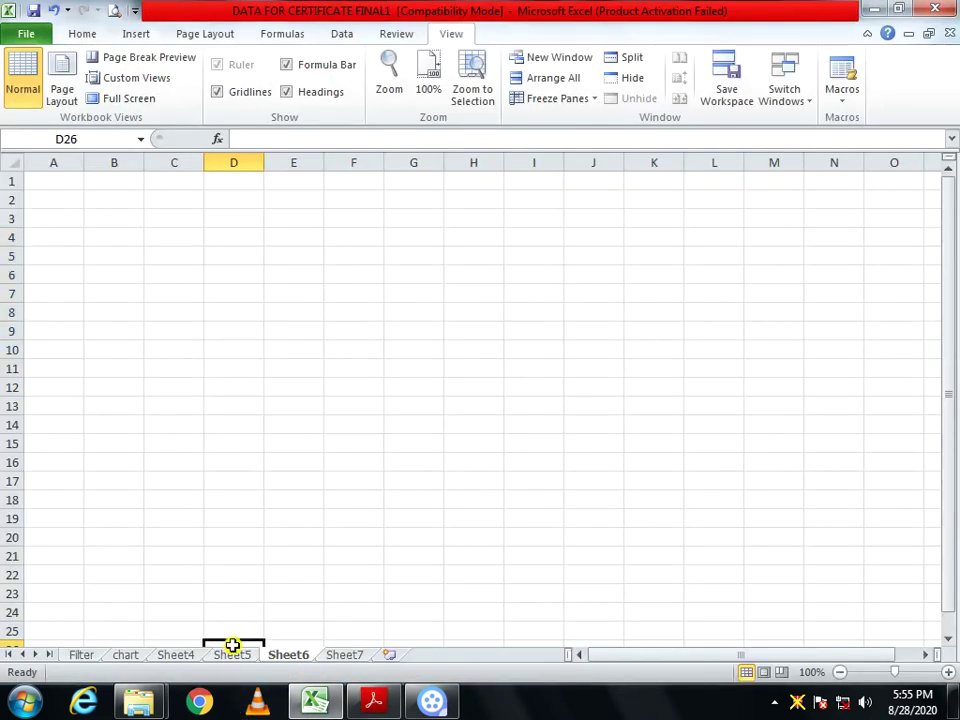
pyautogui.click(236, 655)
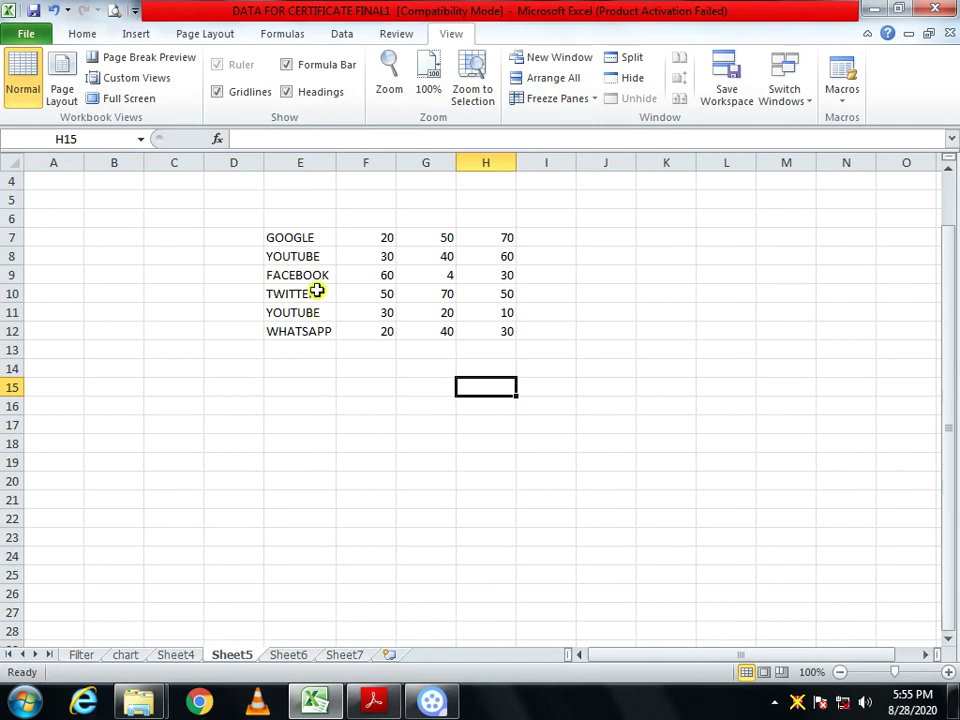
pyautogui.click(409, 389)
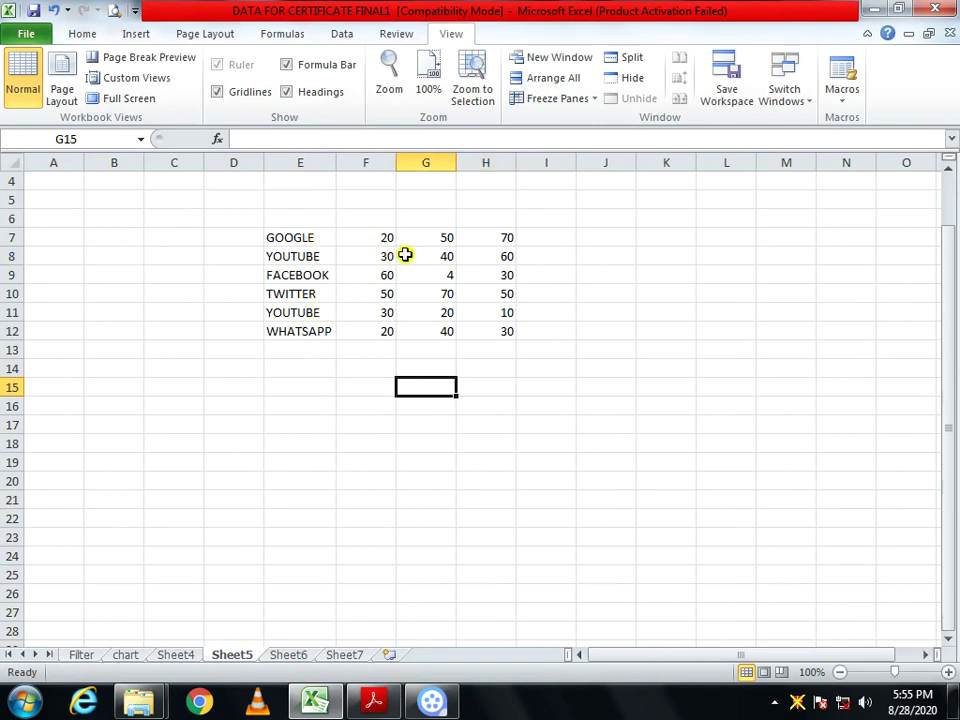
pyautogui.click(288, 653)
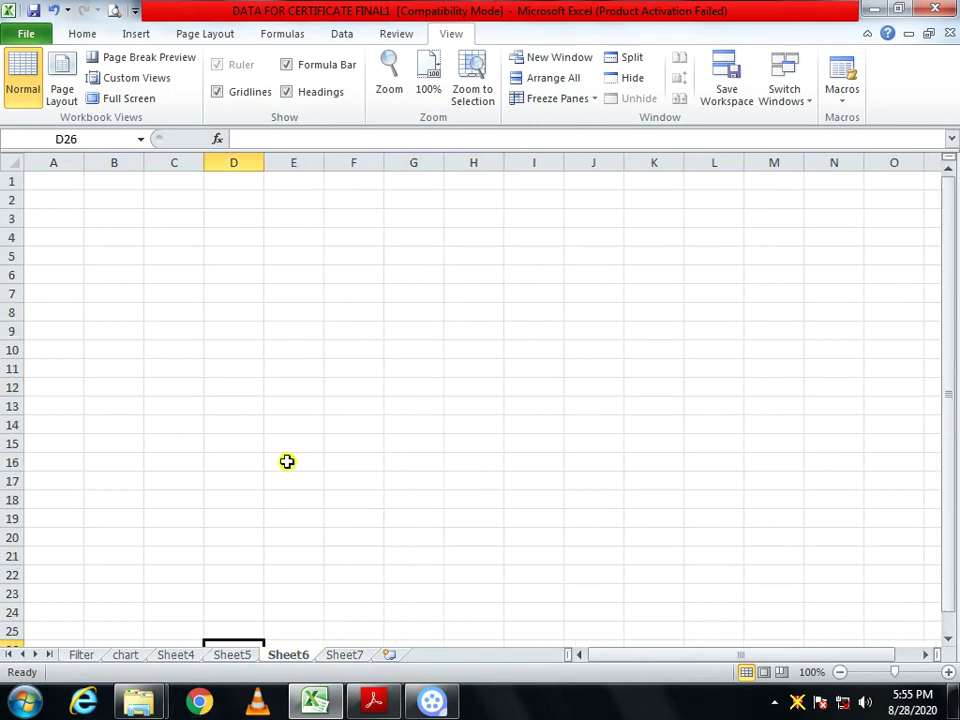
pyautogui.click(233, 655)
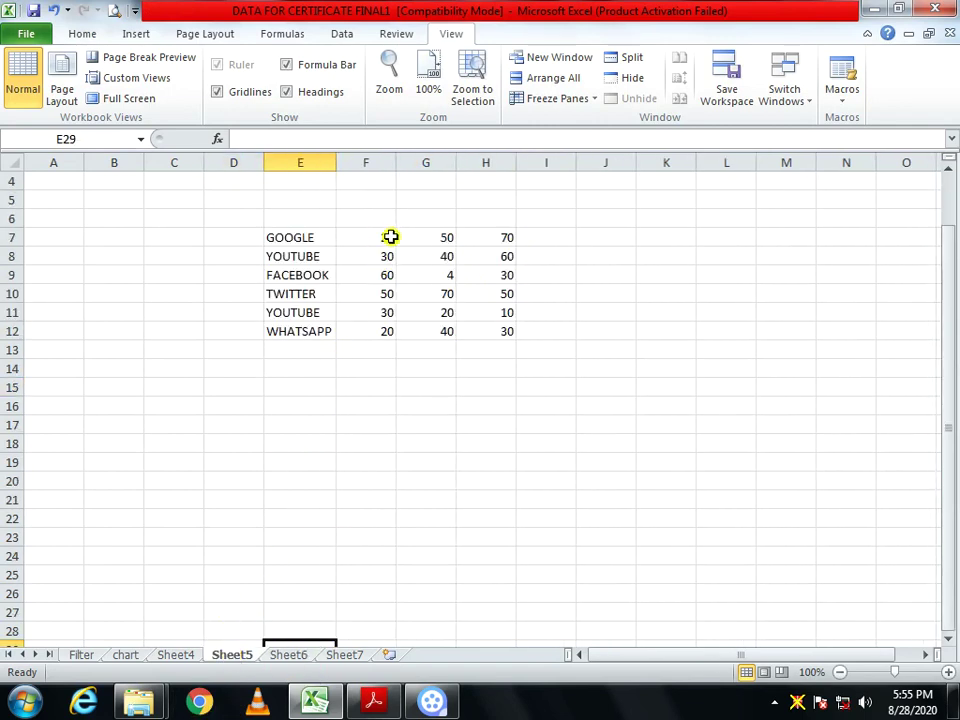
pyautogui.click(275, 657)
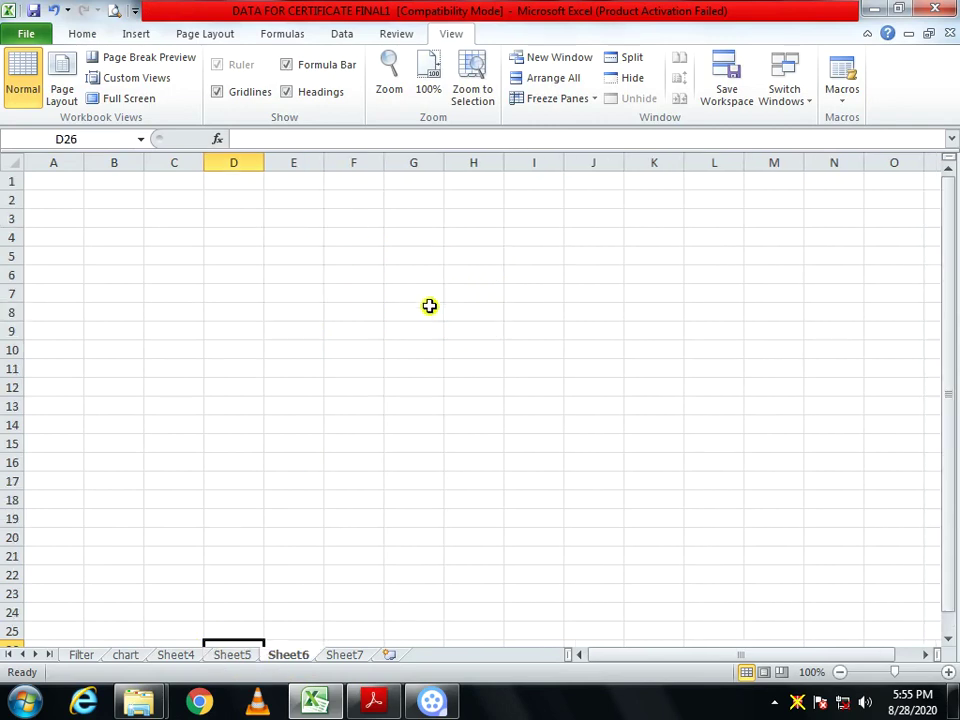
# - Copy the site names from E7:E12 of Sheet5 to Sheet6 starting at E5, and fit column E to the names
pyautogui.click(230, 656)
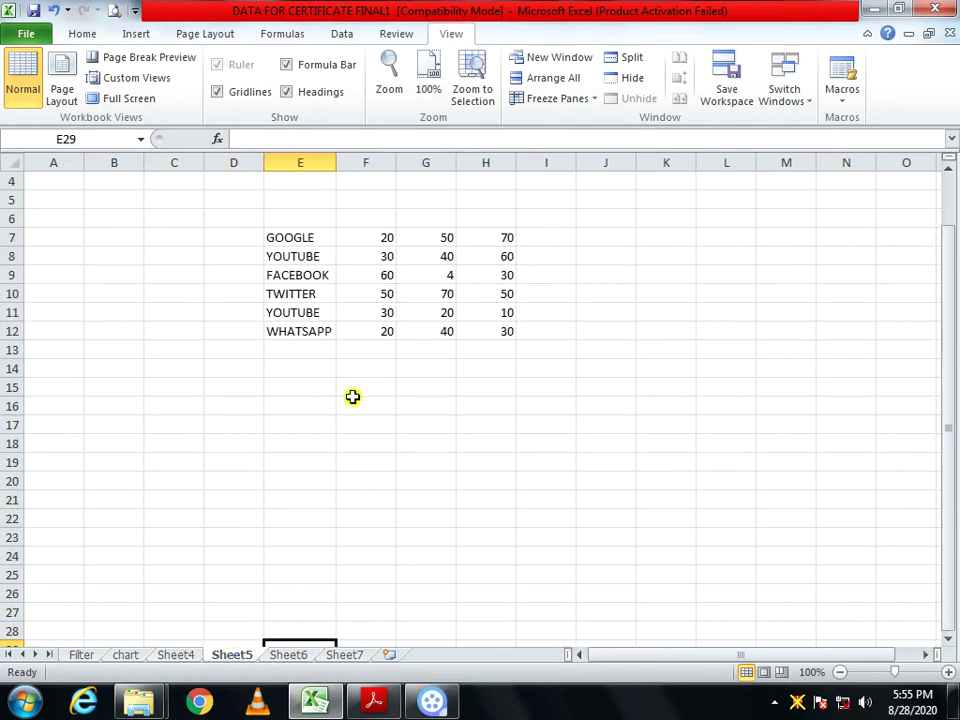
pyautogui.moveTo(304, 241); pyautogui.dragTo(313, 340)
pyautogui.hotkey('ctrl', 'c')
pyautogui.press('alt')
pyautogui.click(296, 658)
pyautogui.click(278, 258)
pyautogui.hotkey('ctrl', 'v')
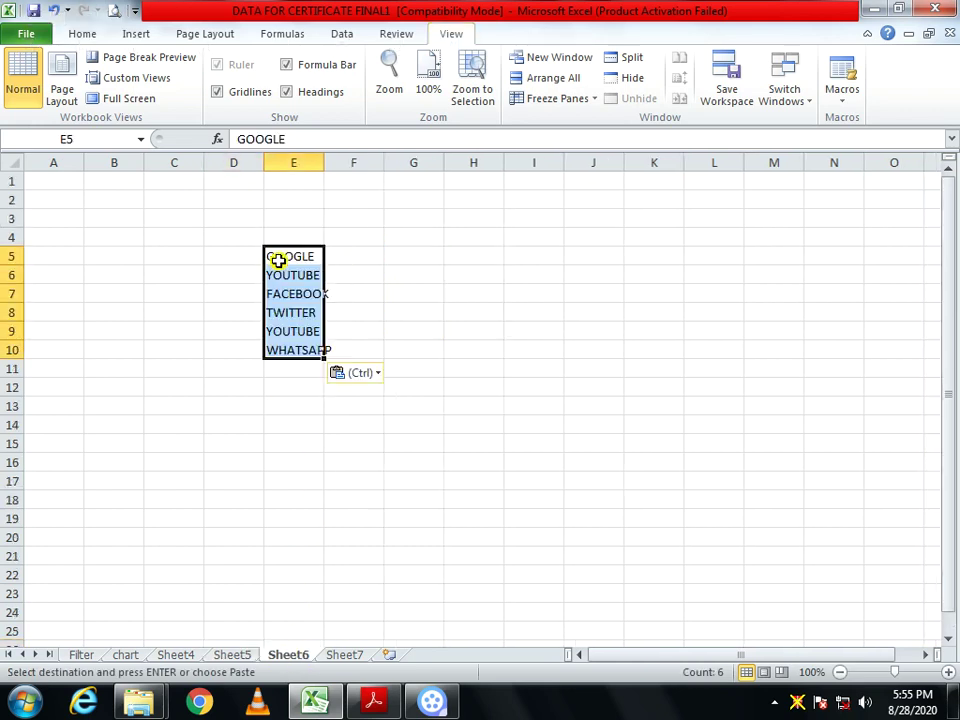
pyautogui.doubleClick(325, 164)
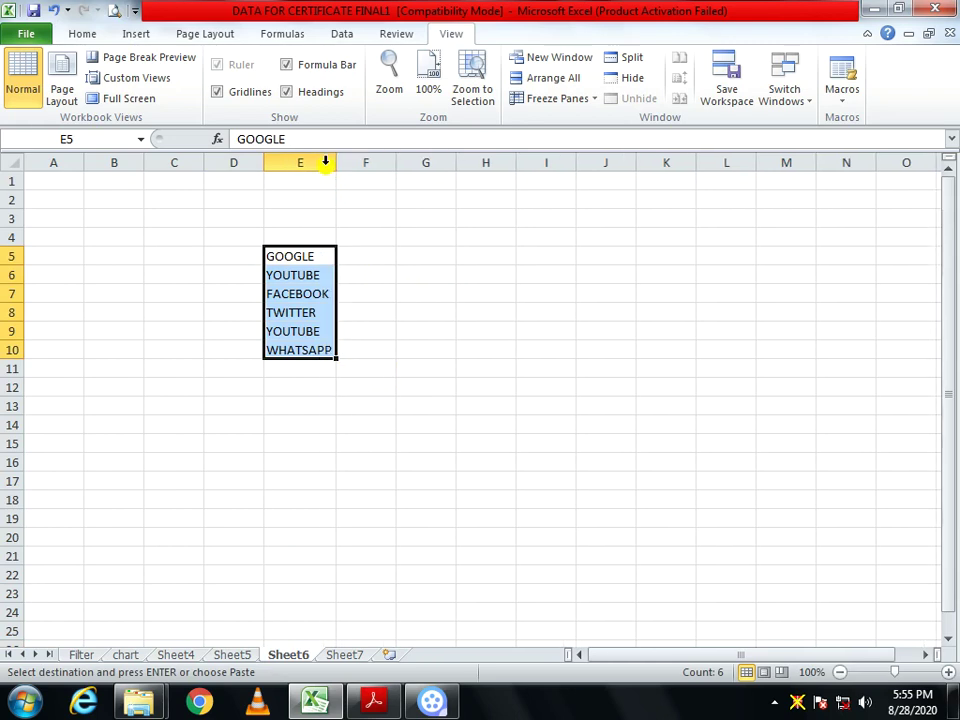
pyautogui.hotkey('alt', 'Tab')
pyautogui.hotkey('alt', 'Tab')
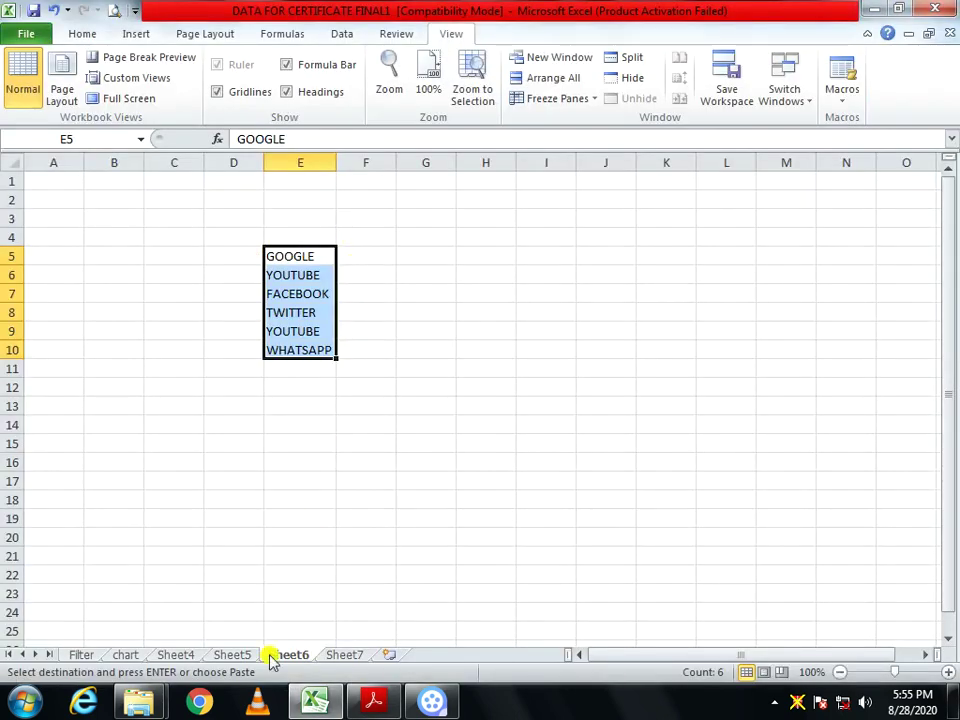
pyautogui.click(234, 655)
pyautogui.click(362, 237)
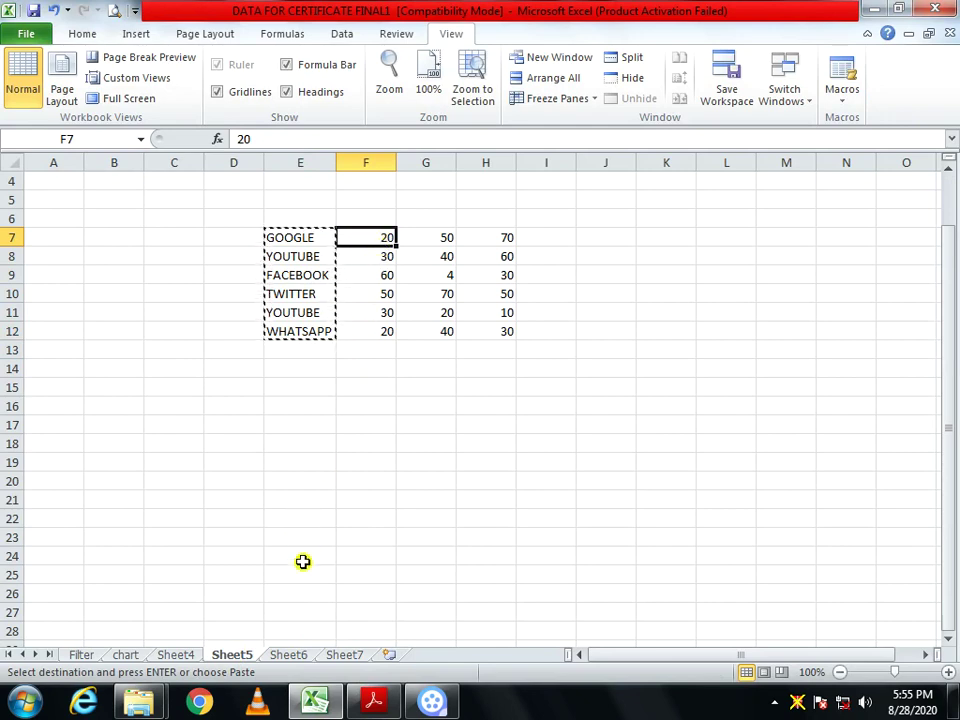
pyautogui.click(288, 654)
pyautogui.click(373, 250)
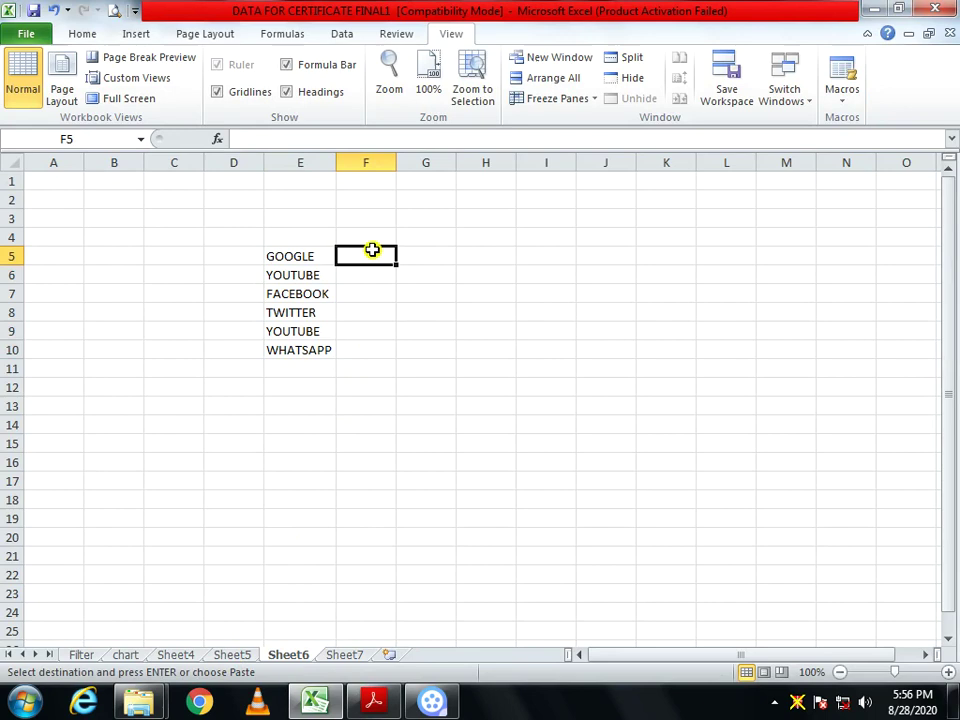
pyautogui.write('=')
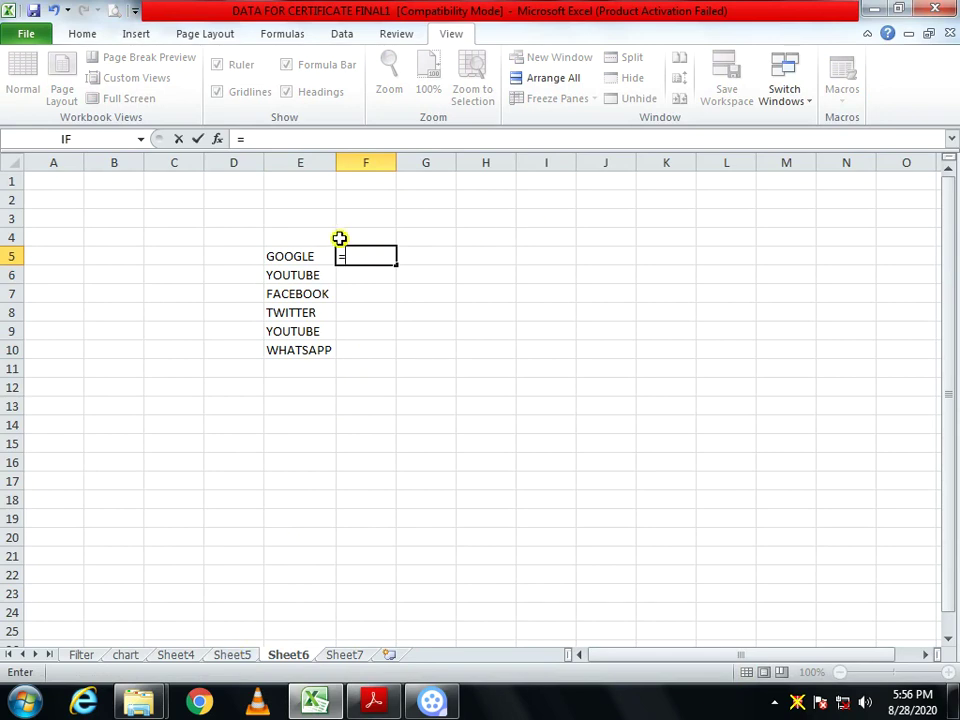
pyautogui.click(238, 656)
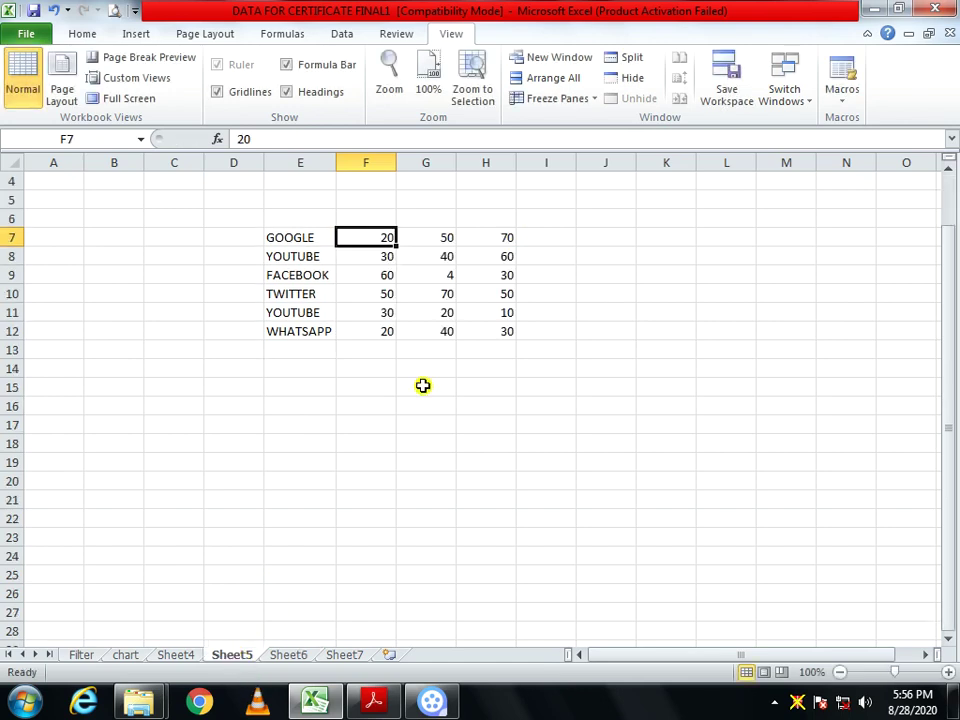
pyautogui.moveTo(412, 368); pyautogui.dragTo(403, 356)
# - Copy the numbers in F7:H12 of Sheet5 and paste them beside the names on Sheet6, starting at F5
pyautogui.moveTo(358, 242); pyautogui.dragTo(475, 324)
pyautogui.hotkey('ctrl', 'c')
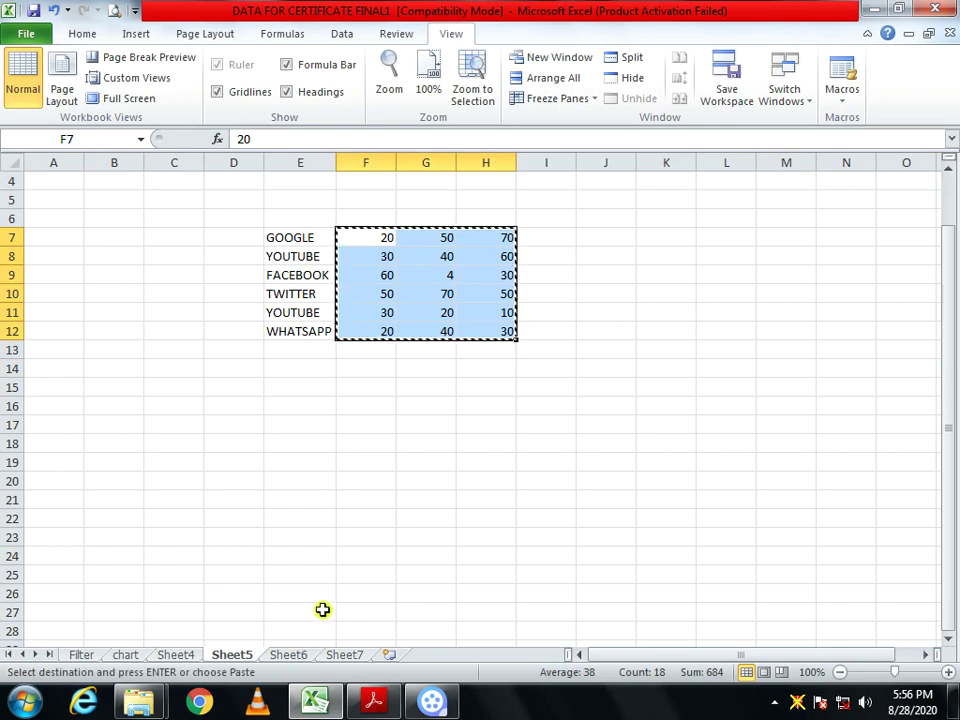
pyautogui.click(288, 655)
pyautogui.hotkey('ctrl', 'v')
pyautogui.click(448, 401)
# - Set the GOOGLE value in F7 of Sheet5 to 100 and check the matching cell F5 on Sheet6
pyautogui.click(236, 655)
pyautogui.click(377, 329)
pyautogui.doubleClick(381, 257)
pyautogui.press('Escape')
pyautogui.click(378, 234)
pyautogui.write('10')
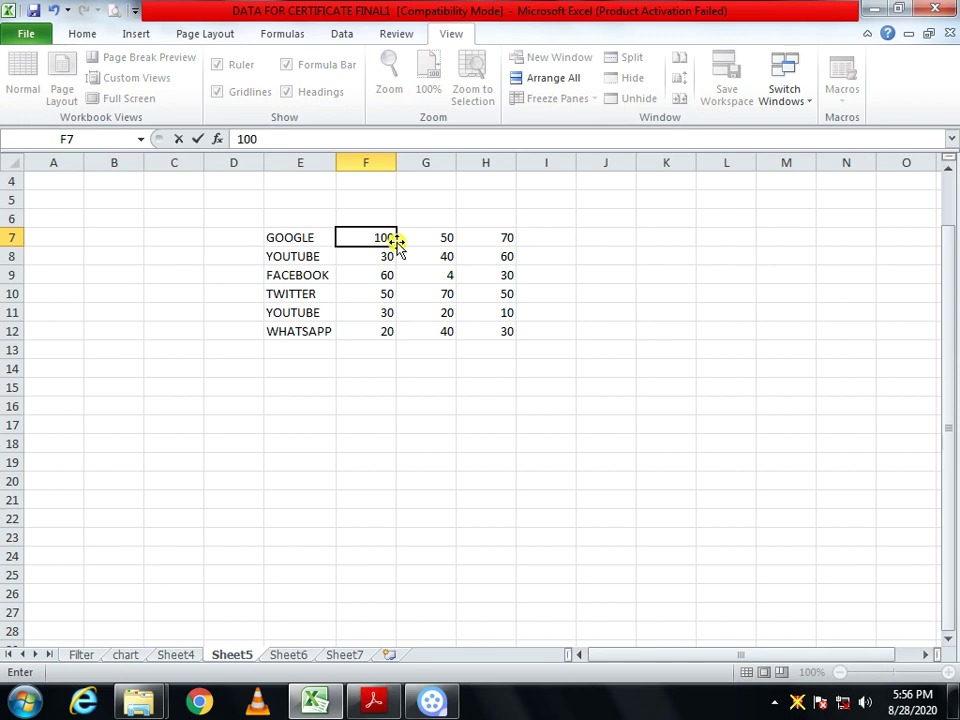
pyautogui.click(387, 318)
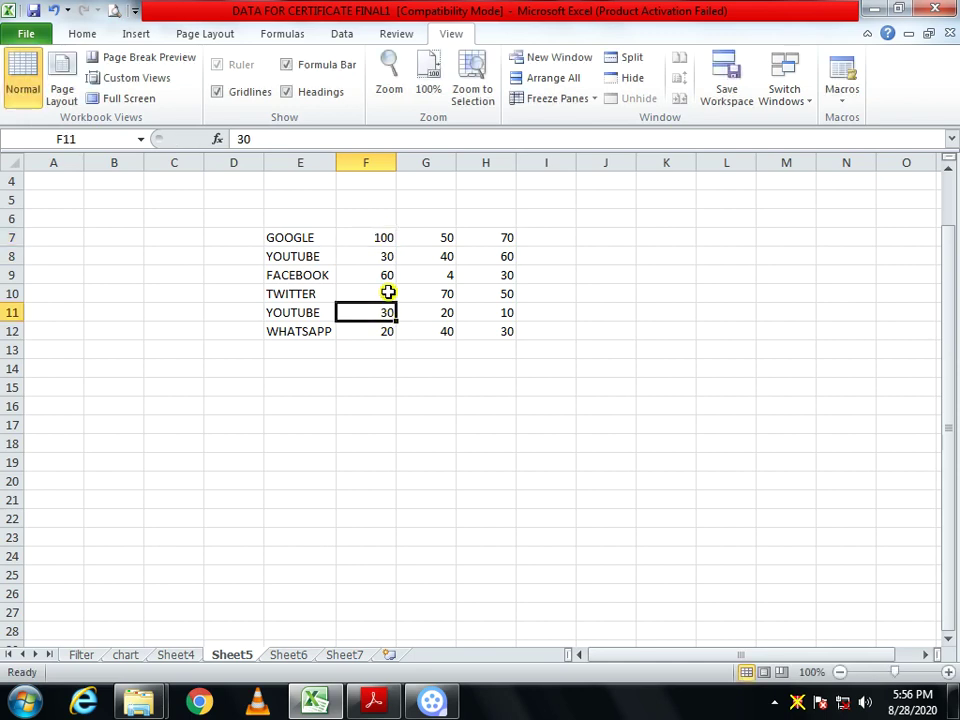
pyautogui.scroll(1, 388, 291)
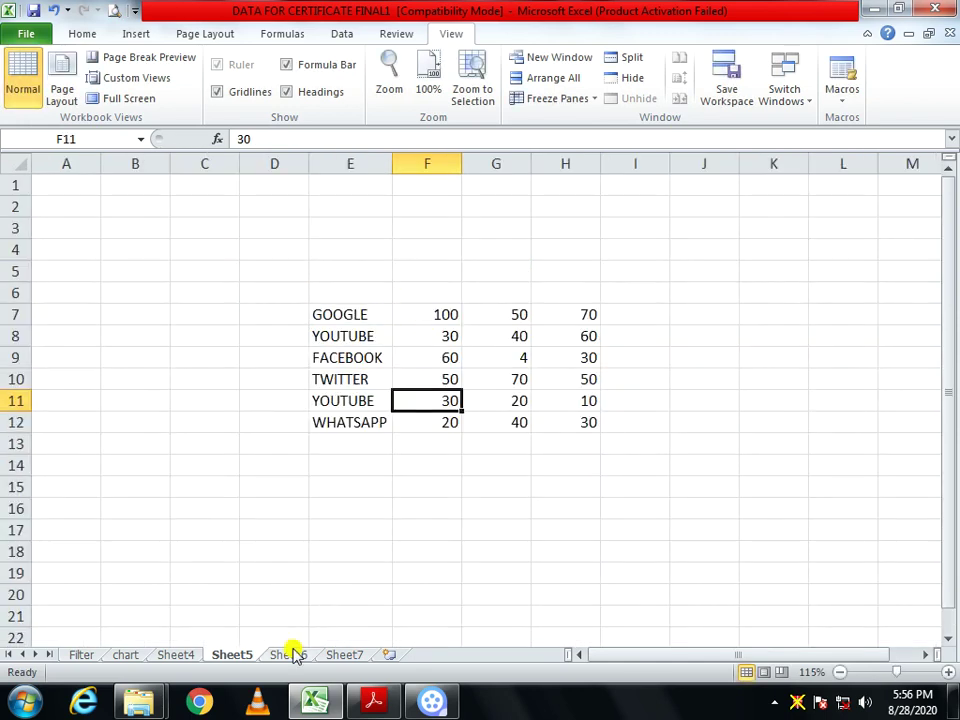
pyautogui.click(287, 655)
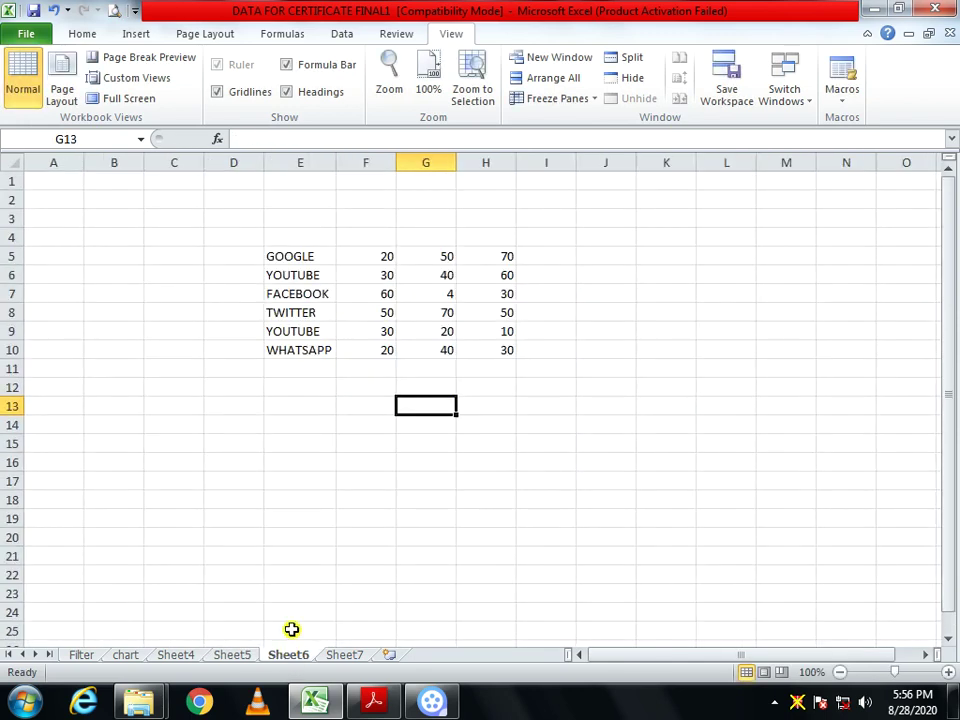
pyautogui.click(371, 259)
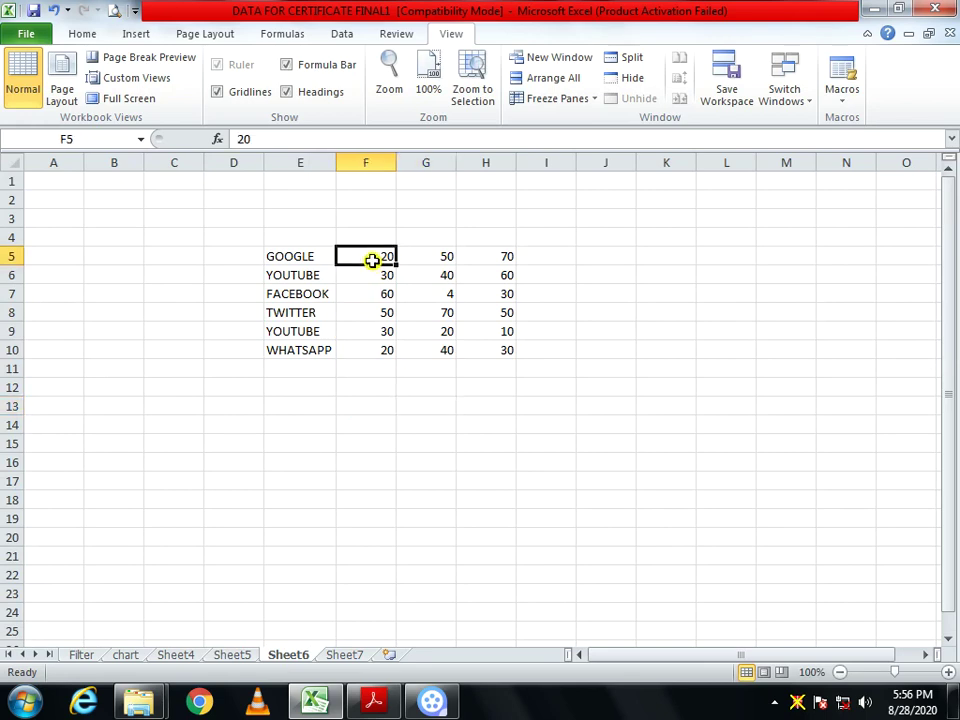
# - Set the GOOGLE value in F7 of Sheet5 to 1050 and compare it with the copied data on Sheet6
pyautogui.click(247, 656)
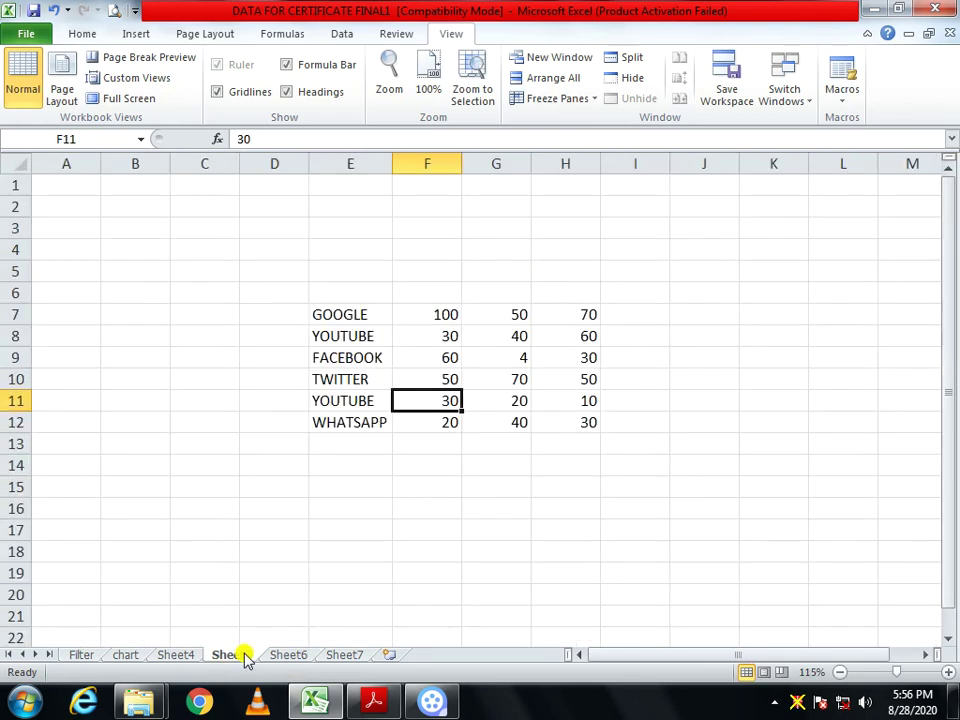
pyautogui.click(437, 319)
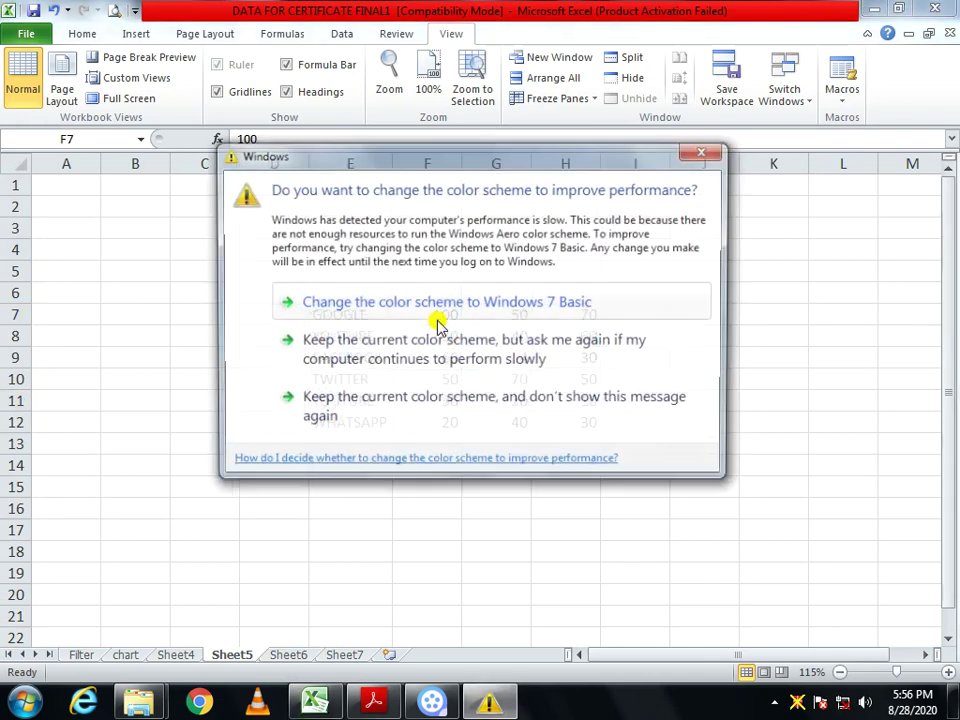
pyautogui.click(686, 156)
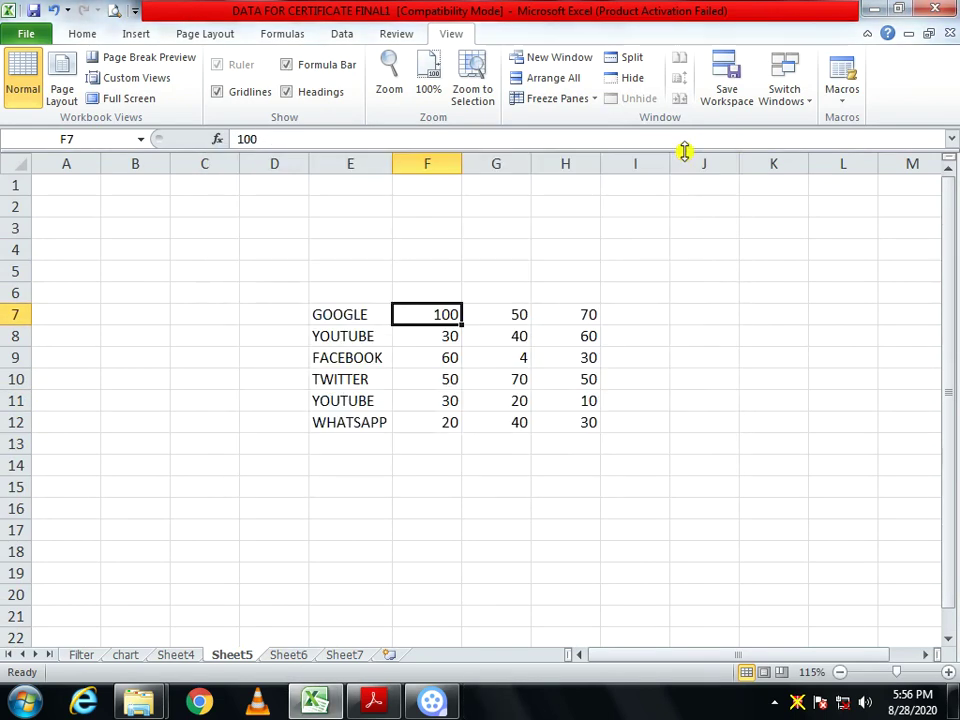
pyautogui.write('1050')
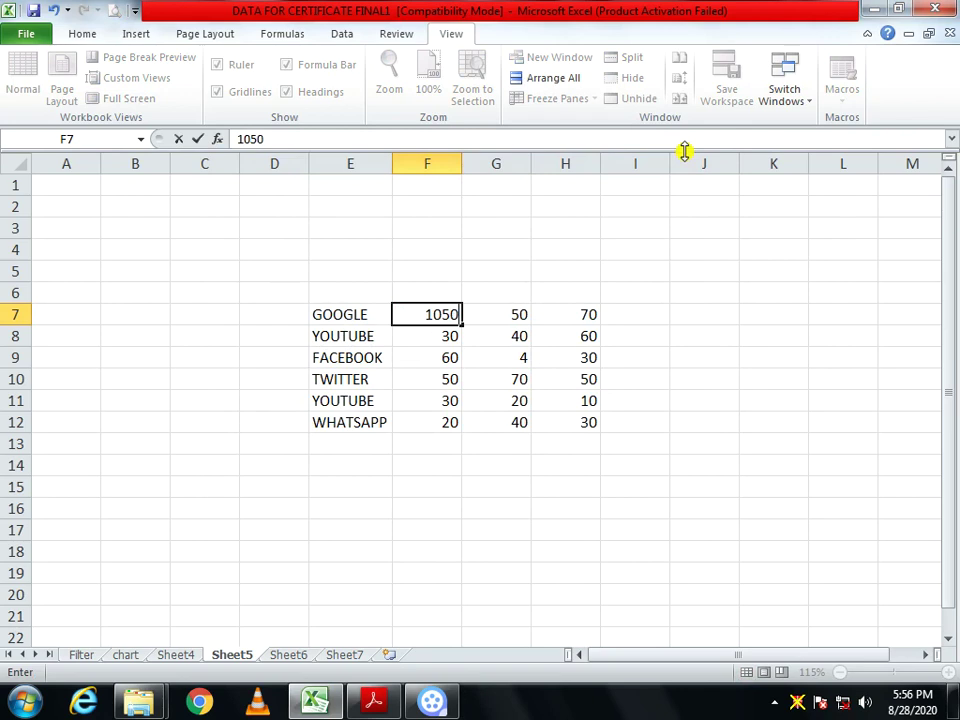
pyautogui.click(292, 656)
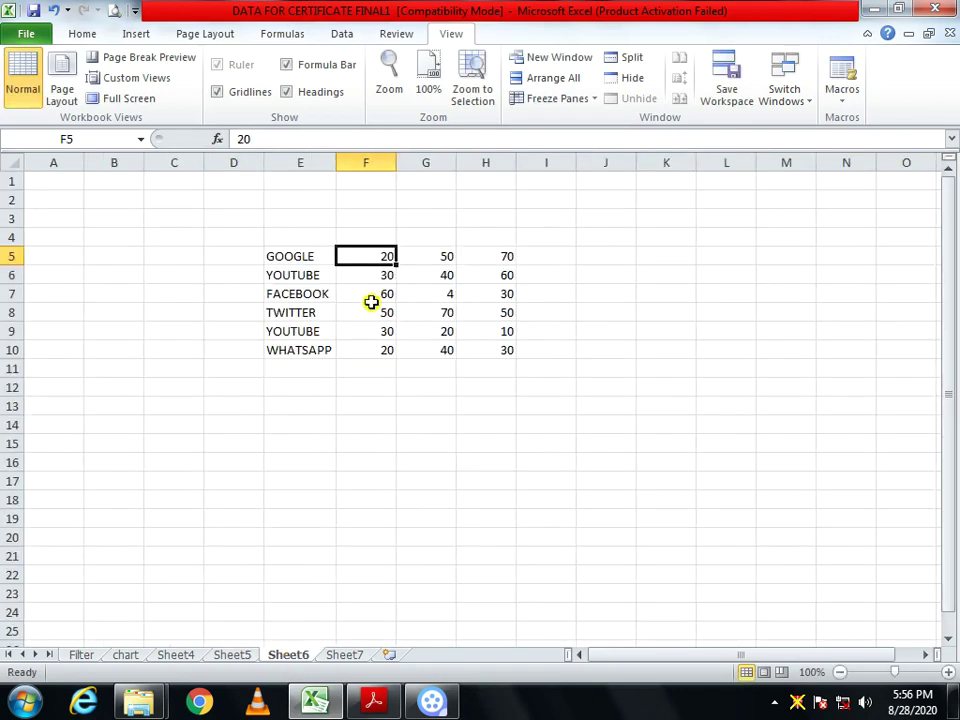
pyautogui.click(231, 656)
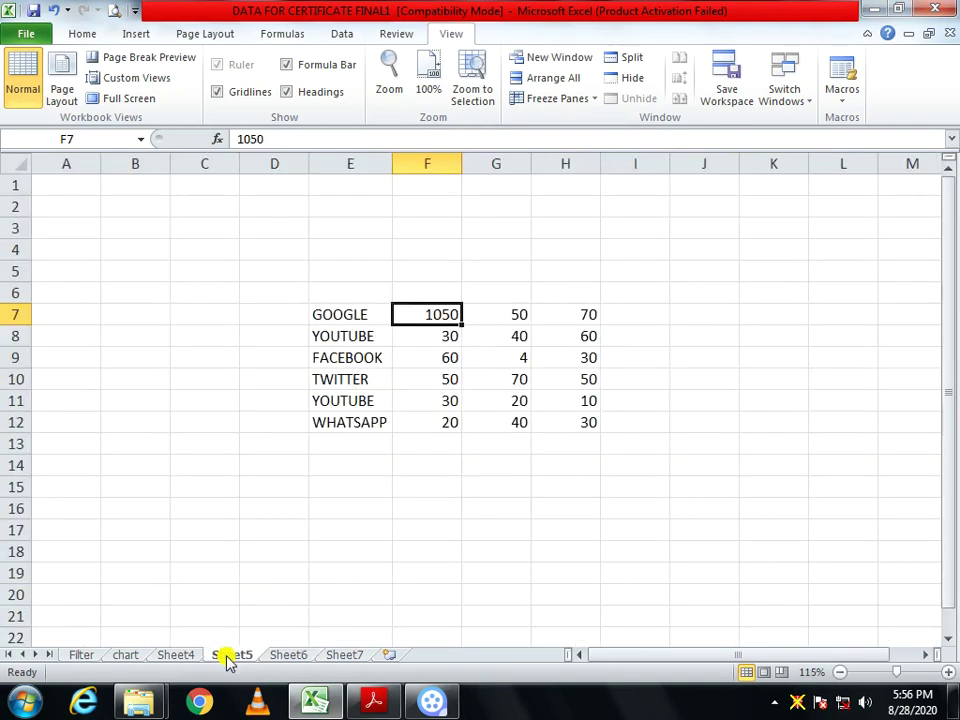
pyautogui.click(285, 656)
pyautogui.click(426, 350)
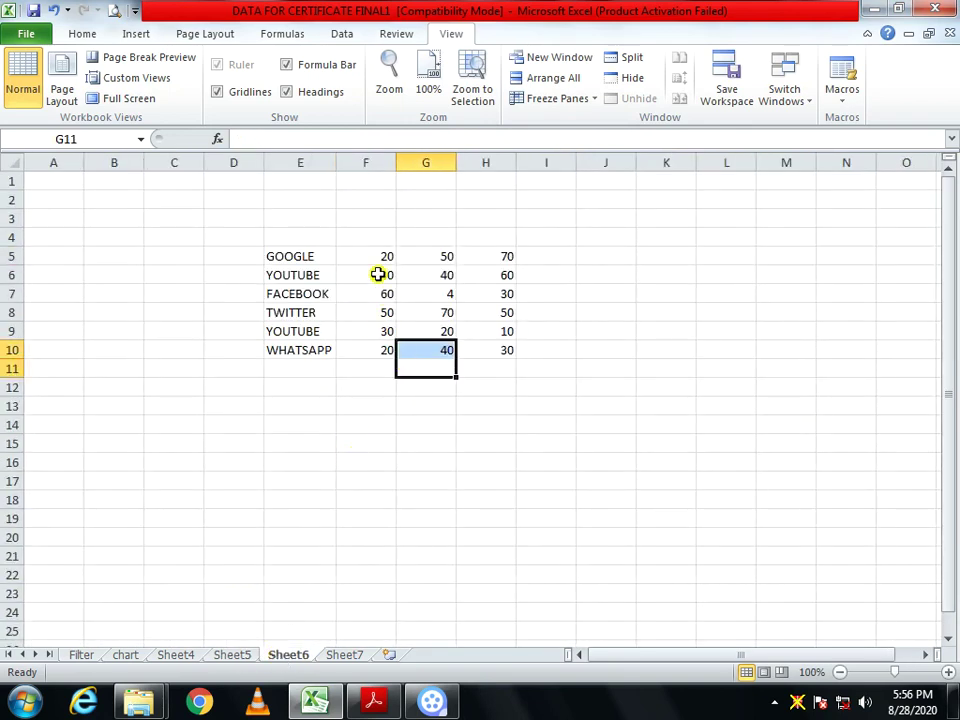
# - Clear the copied numbers beside the site names on Sheet6, leaving only the names in column E
pyautogui.moveTo(373, 255); pyautogui.dragTo(534, 360)
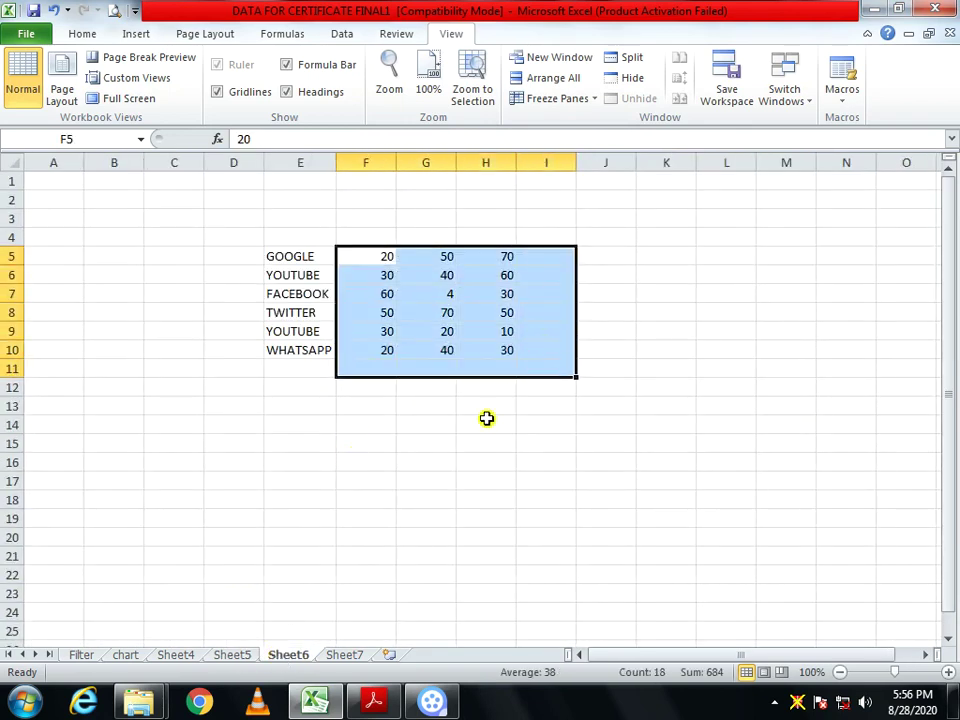
pyautogui.press('Delete')
pyautogui.click(430, 424)
# - Link F5 on Sheet6 to the source cell with =Sheet5!F7 and fill the formula down to F10
pyautogui.click(380, 261)
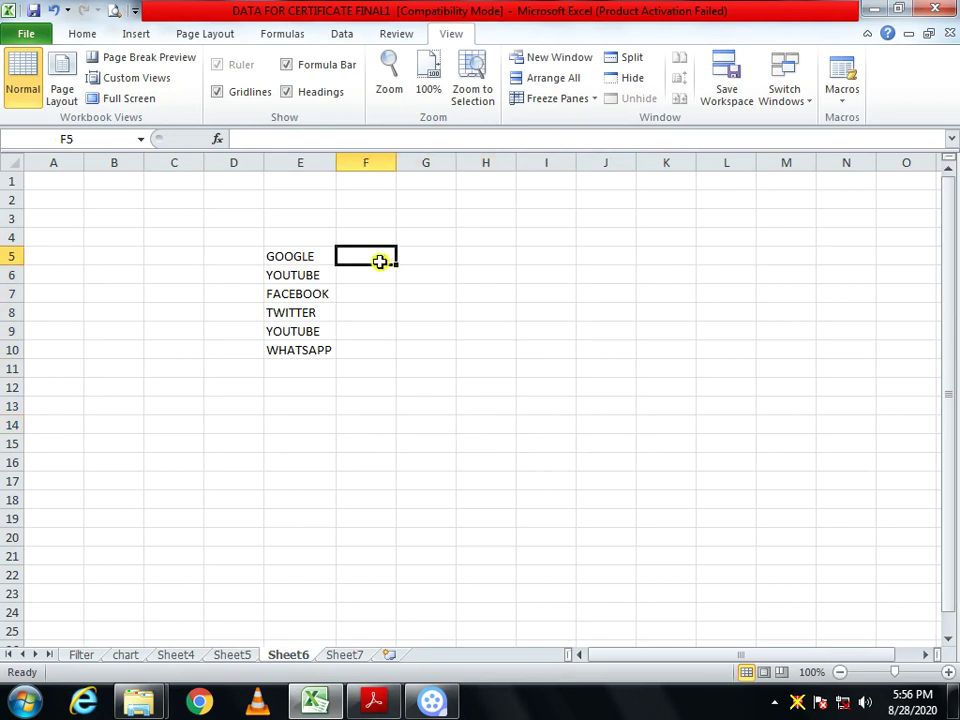
pyautogui.write('=')
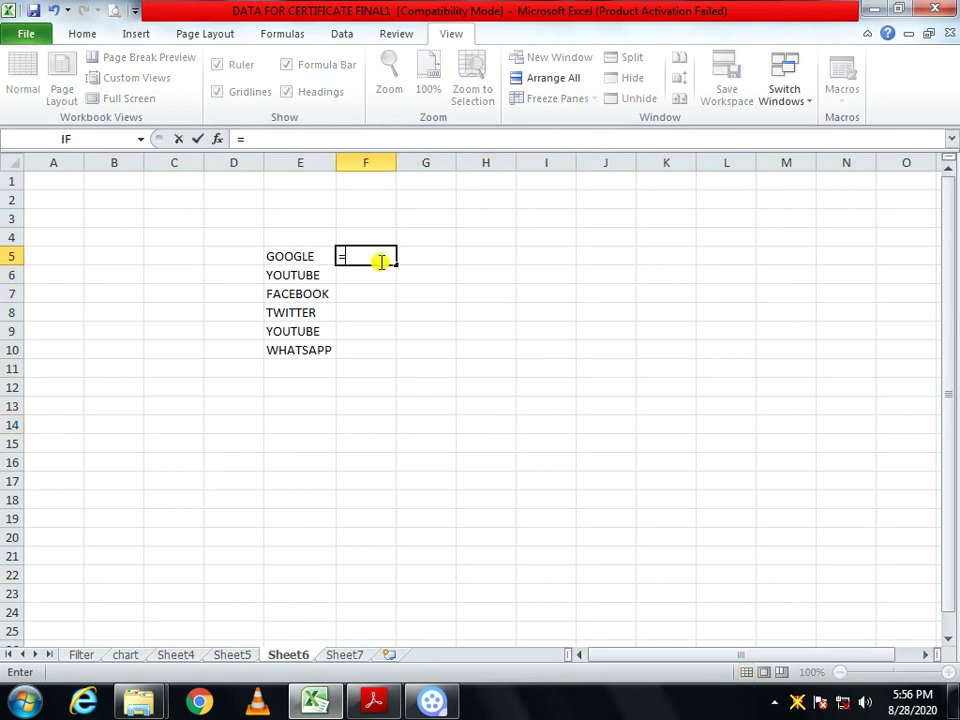
pyautogui.click(236, 654)
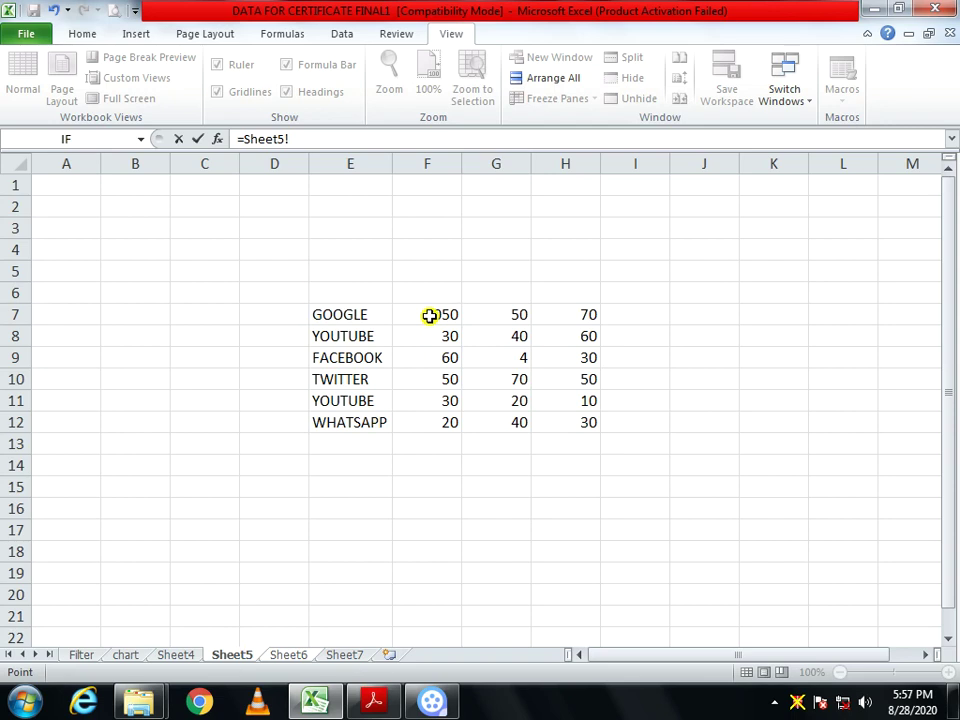
pyautogui.press('Return')
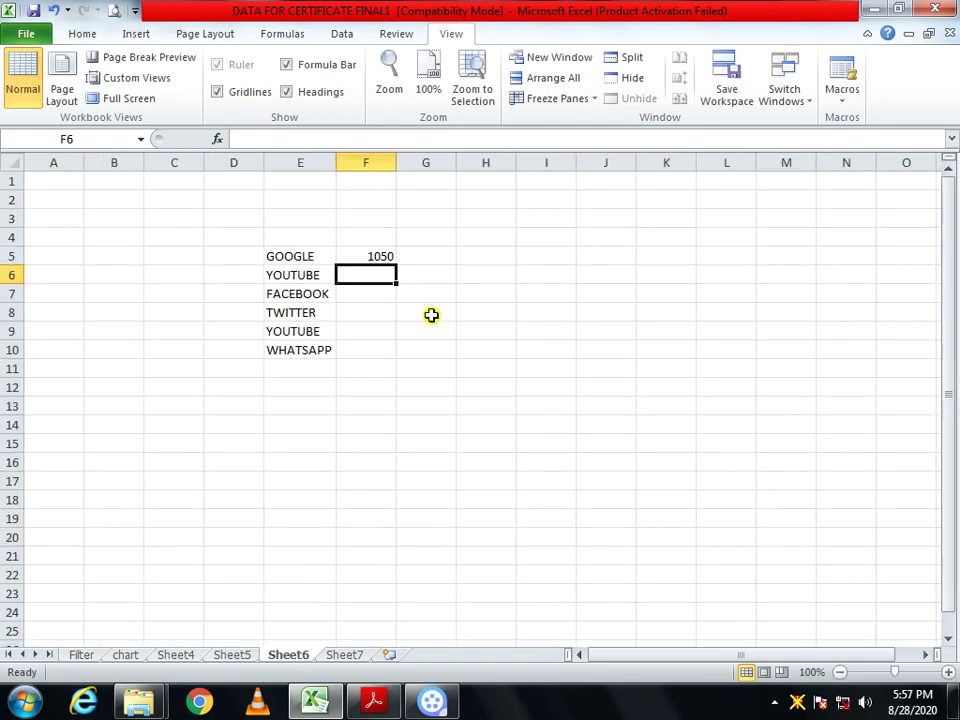
pyautogui.click(380, 256)
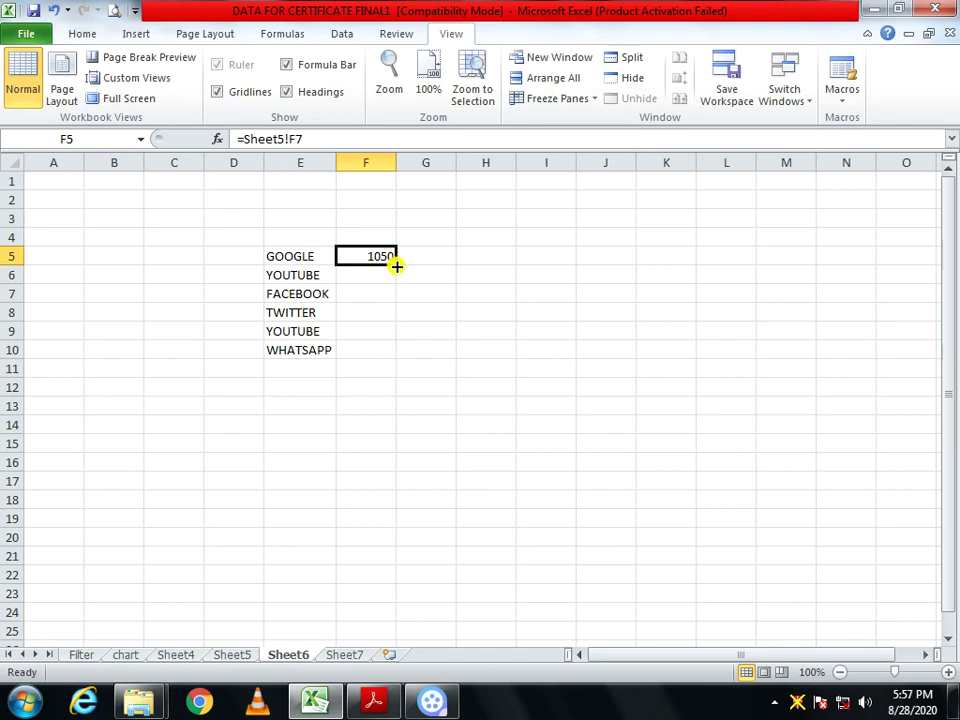
pyautogui.moveTo(397, 267); pyautogui.dragTo(396, 352)
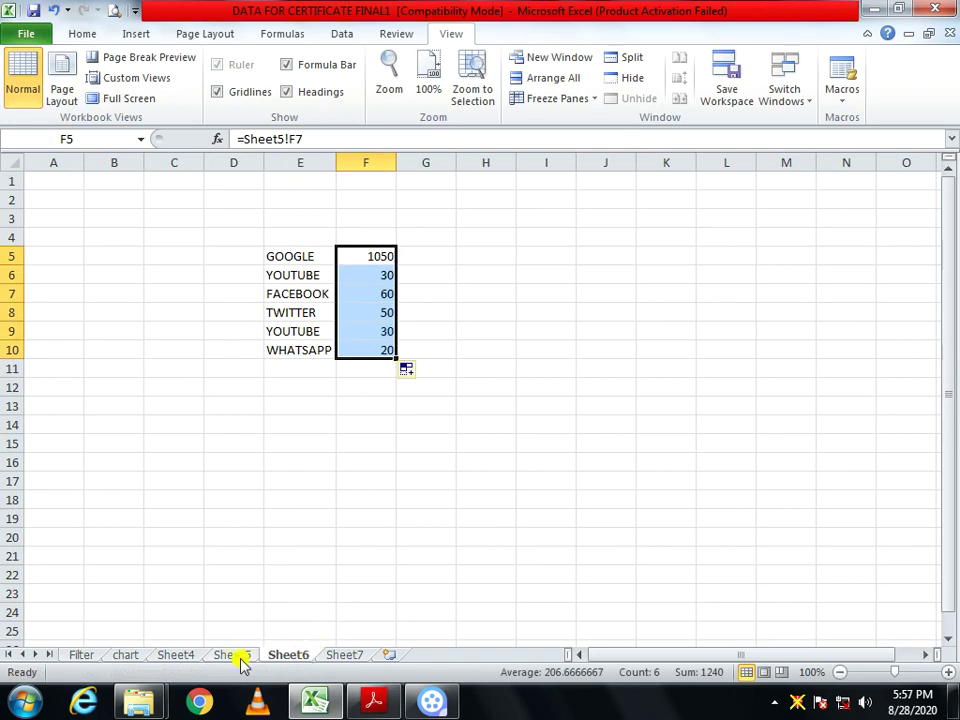
# - Link G5 on Sheet6 to the source cell with =Sheet5!G7 and fill the formula down to G10
pyautogui.click(425, 266)
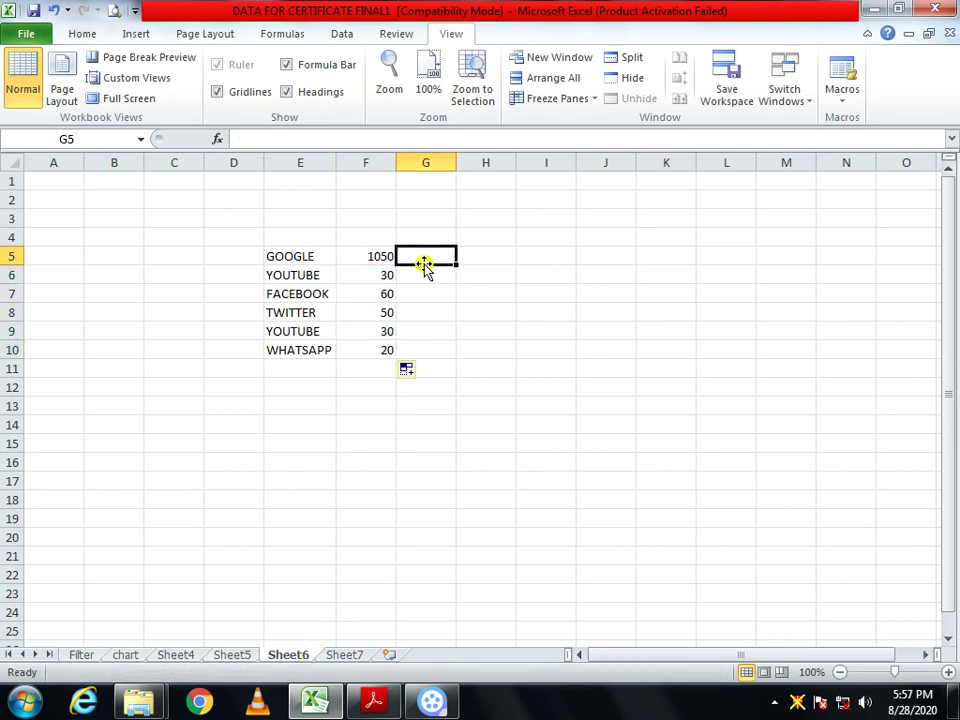
pyautogui.write('=')
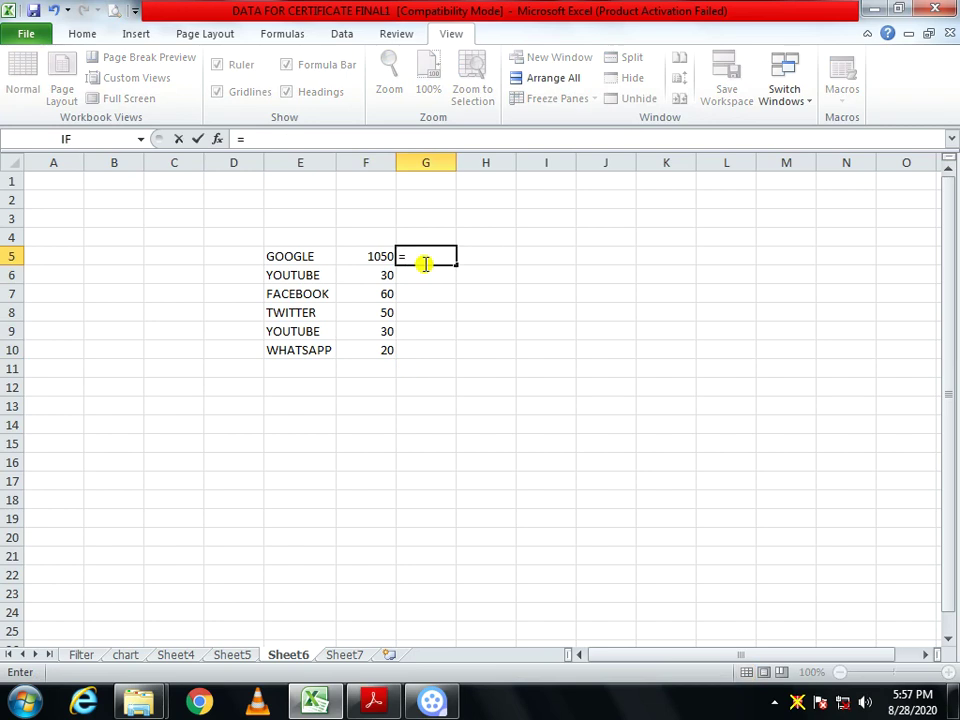
pyautogui.click(233, 655)
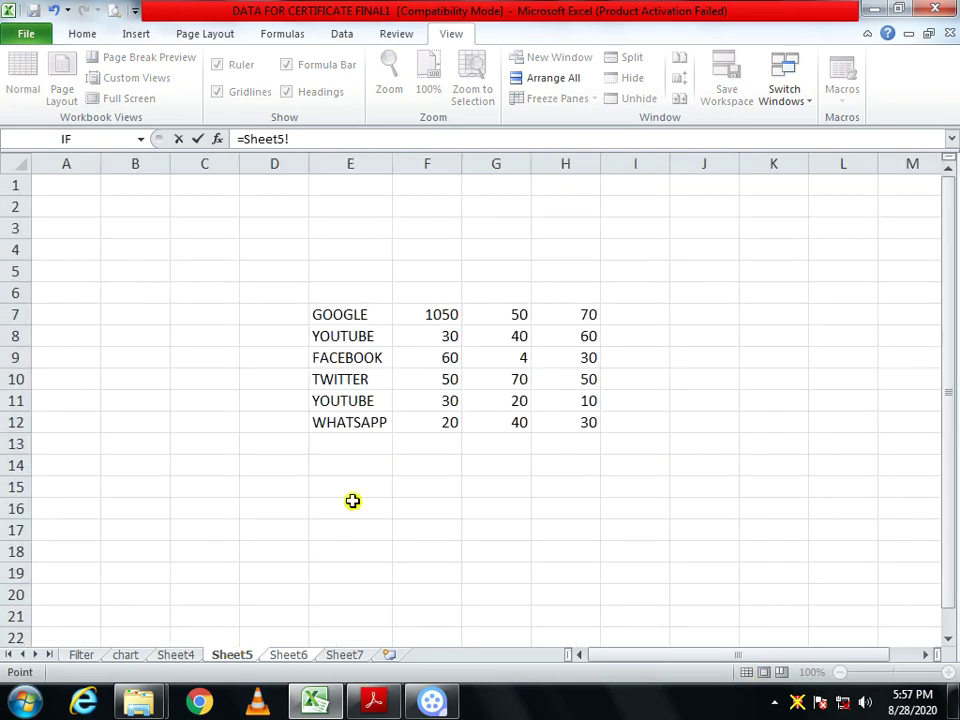
pyautogui.click(502, 316)
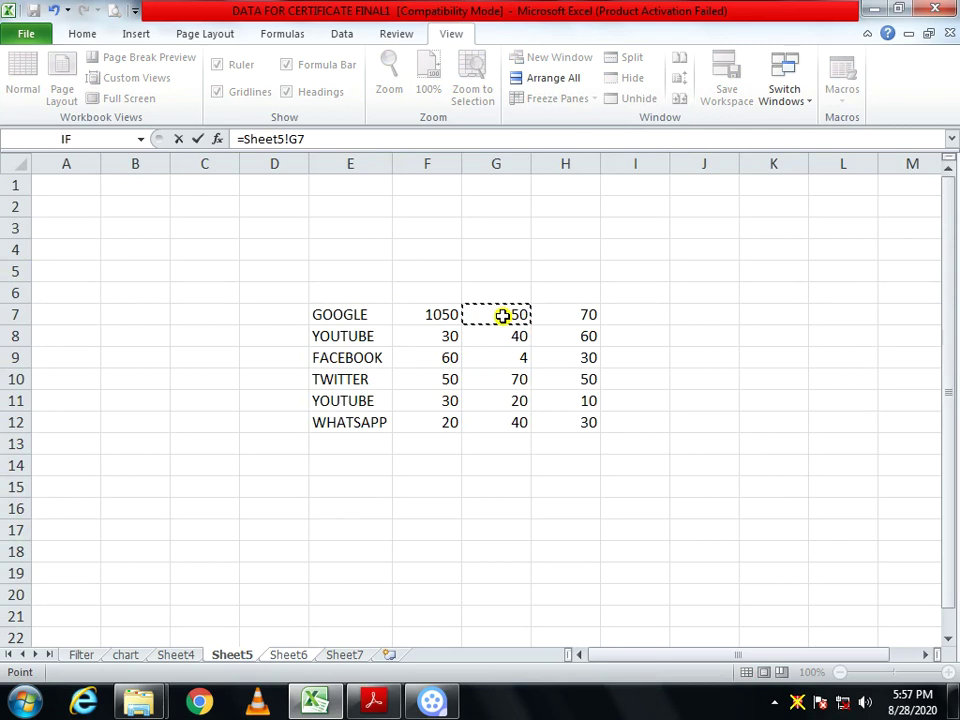
pyautogui.press('Return')
pyautogui.click(432, 259)
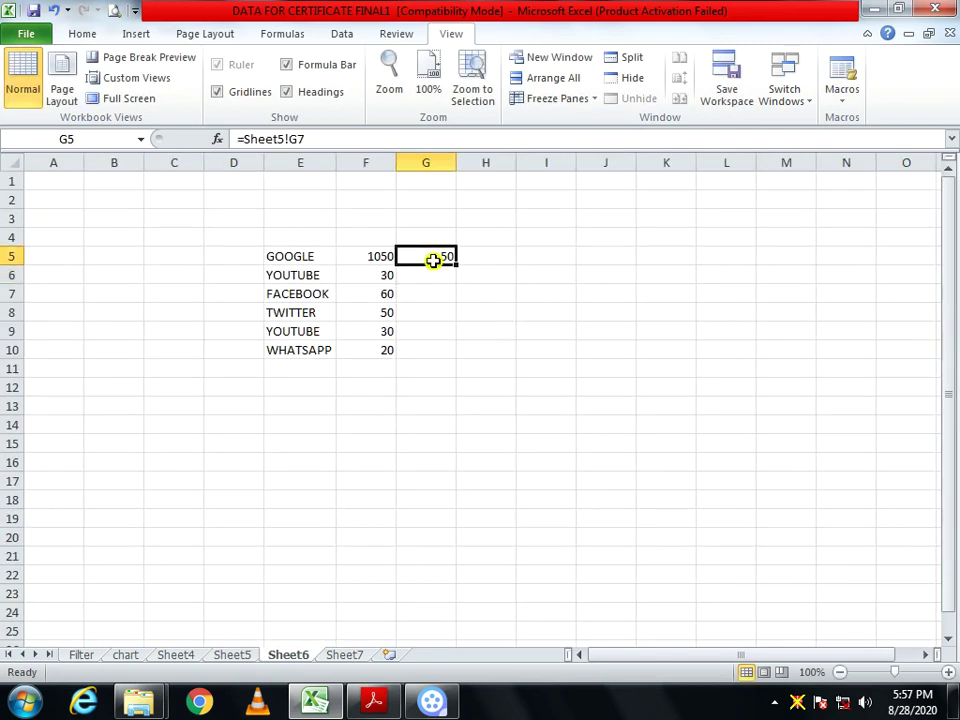
pyautogui.moveTo(455, 266); pyautogui.dragTo(456, 366)
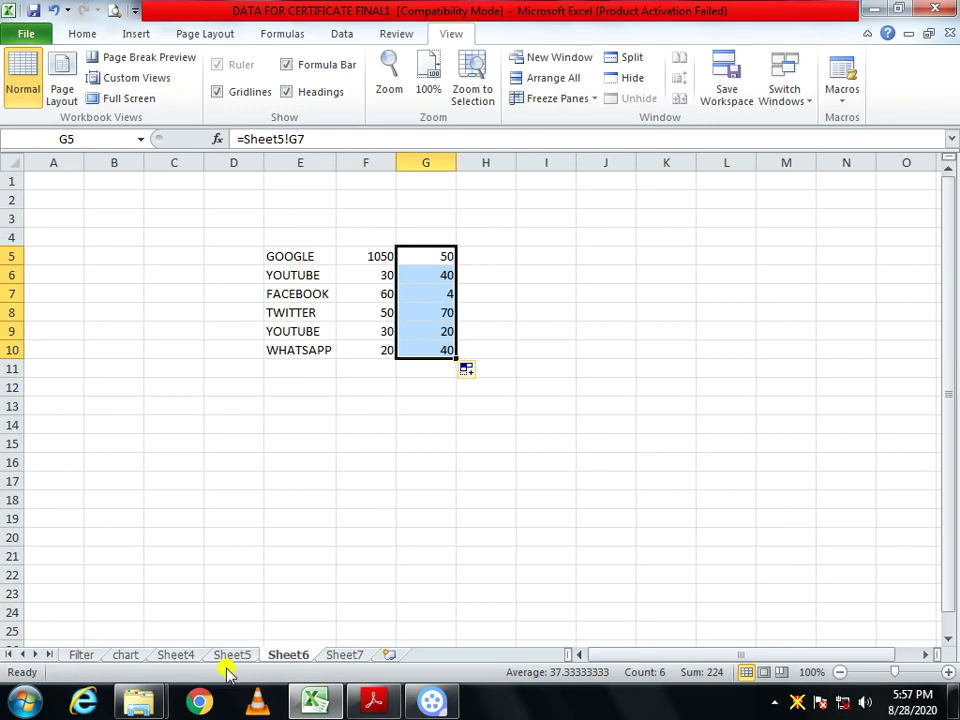
# - Link H5 on Sheet6 to the source cell with =Sheet5!H7 and fill the formula down to H10
pyautogui.click(474, 262)
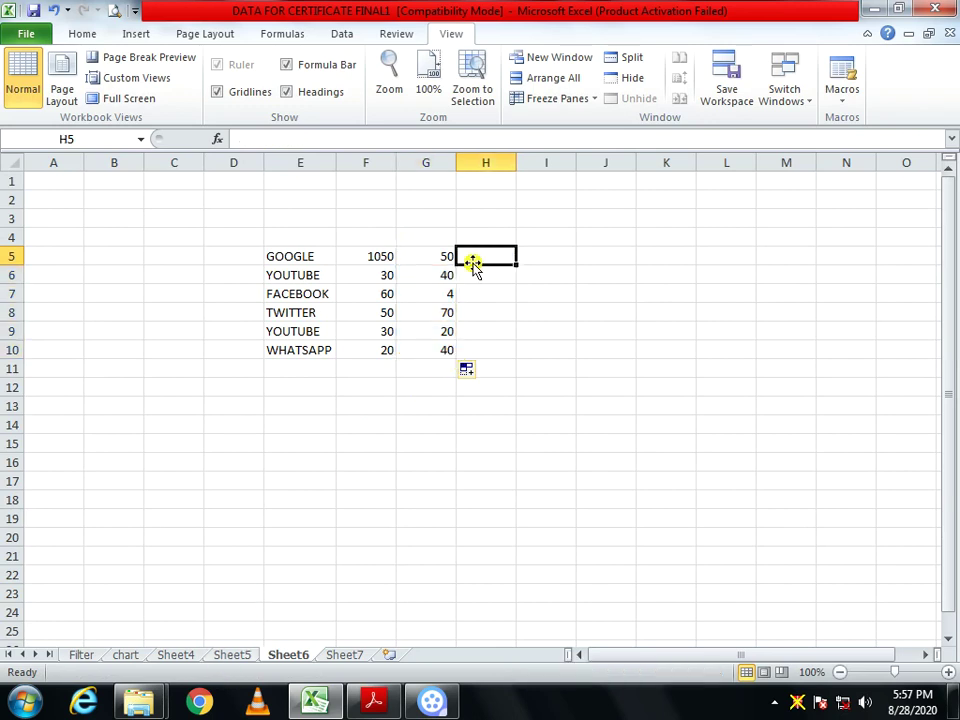
pyautogui.write('=')
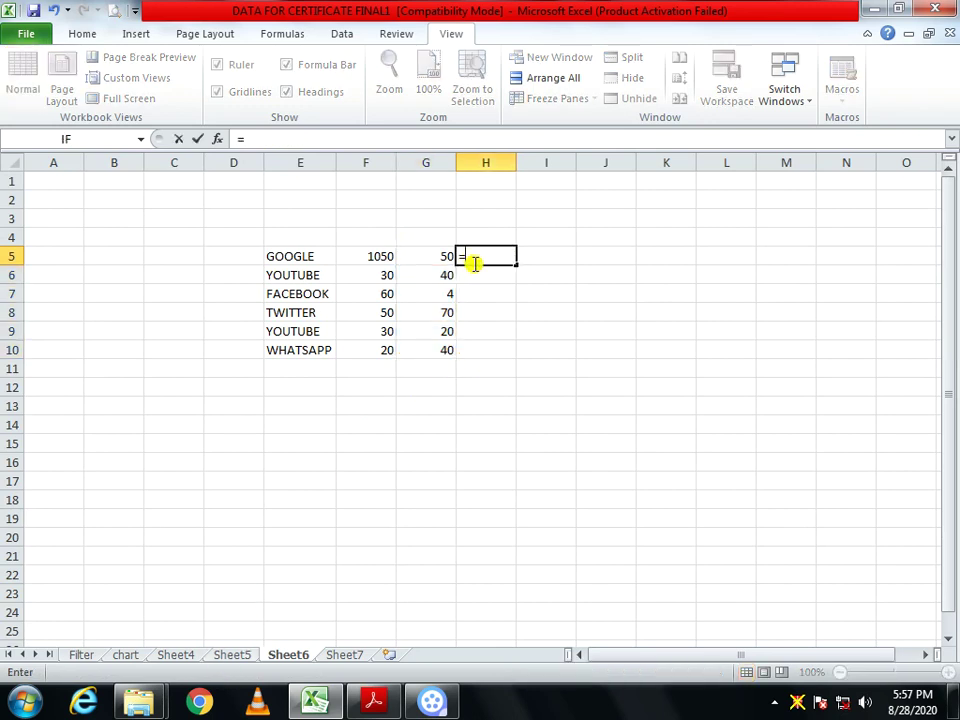
pyautogui.click(240, 657)
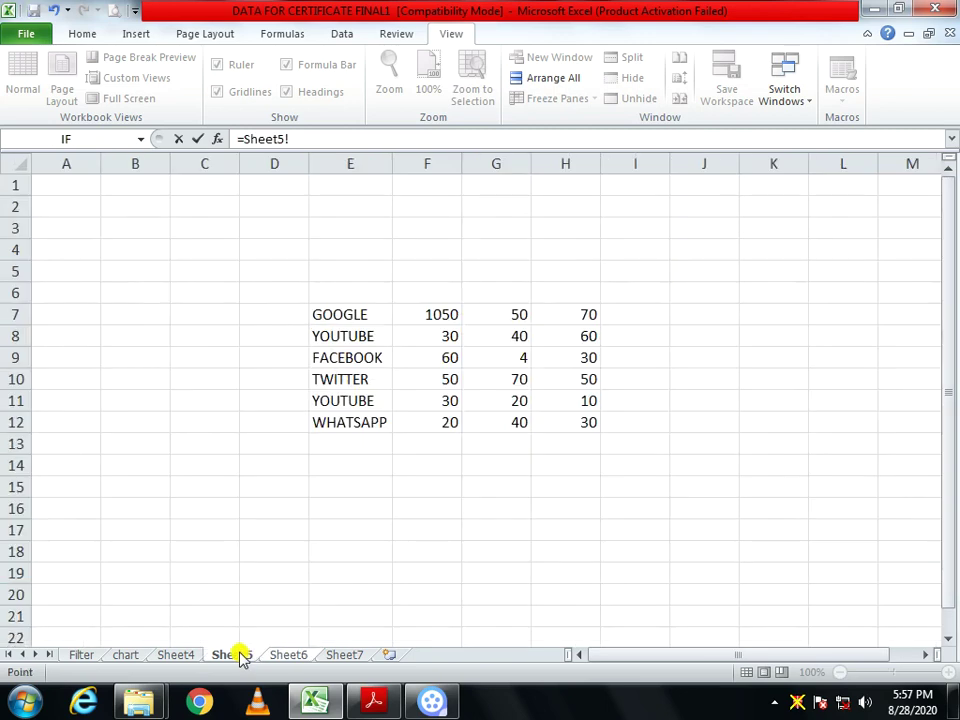
pyautogui.click(562, 316)
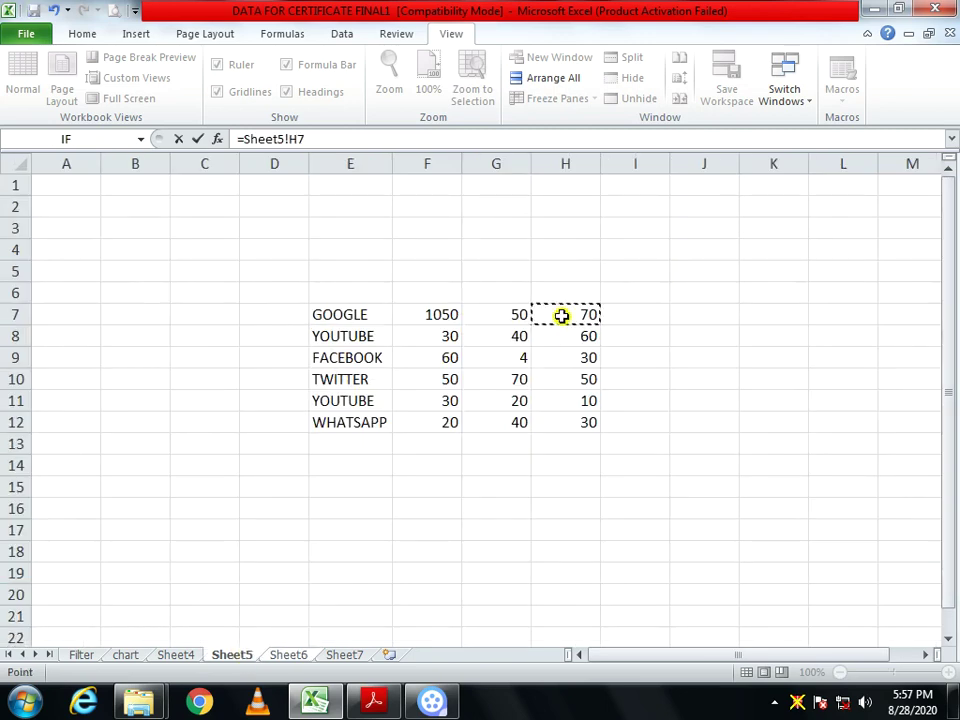
pyautogui.press('Return')
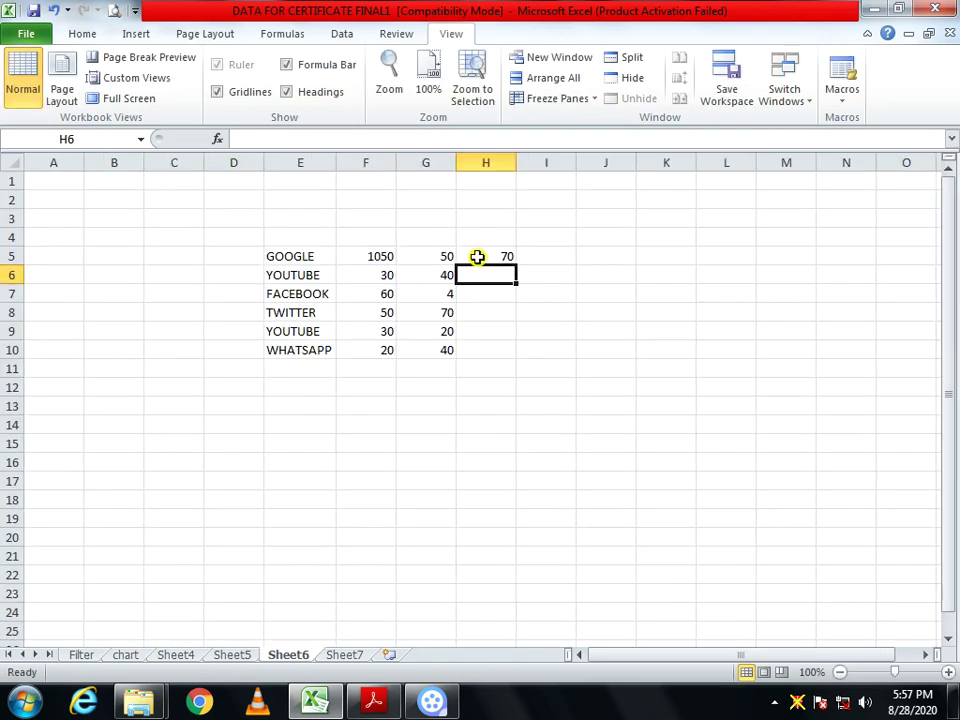
pyautogui.click(495, 259)
pyautogui.moveTo(515, 265); pyautogui.dragTo(516, 360)
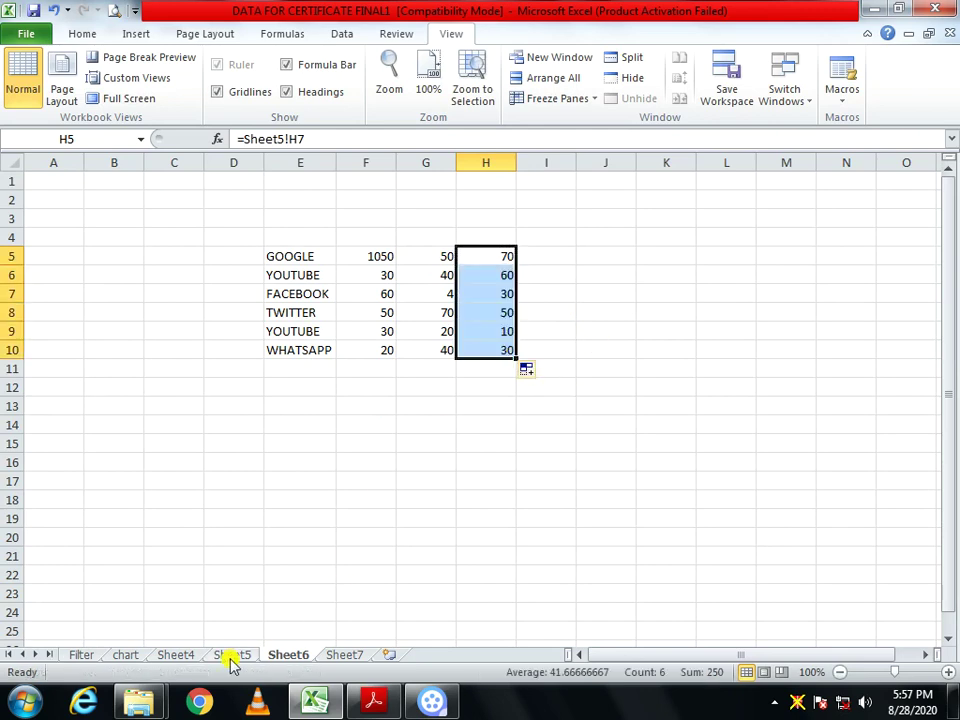
# - Compare the source numbers on Sheet5 with the linked numbers on Sheet6
pyautogui.click(692, 152)
pyautogui.click(238, 658)
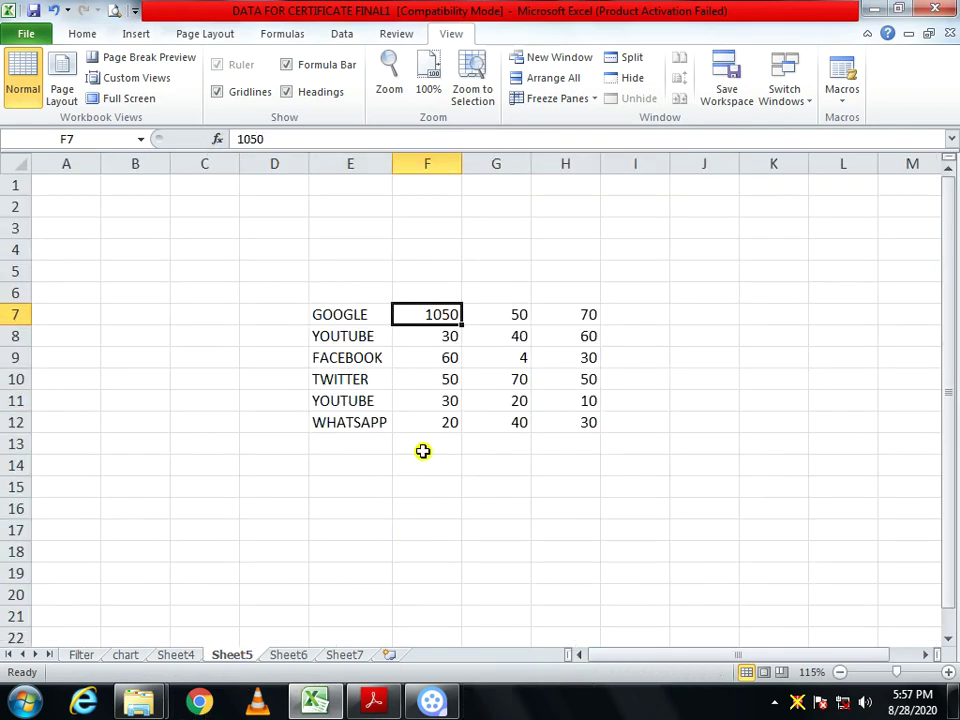
pyautogui.hotkey('ctrl', 'Down')
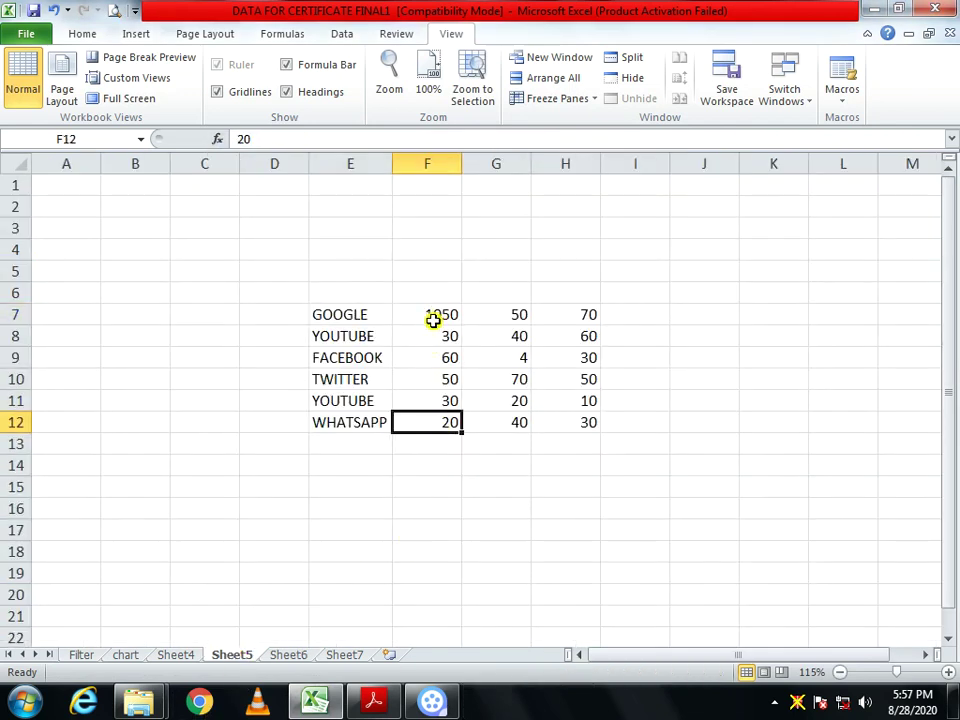
pyautogui.click(292, 656)
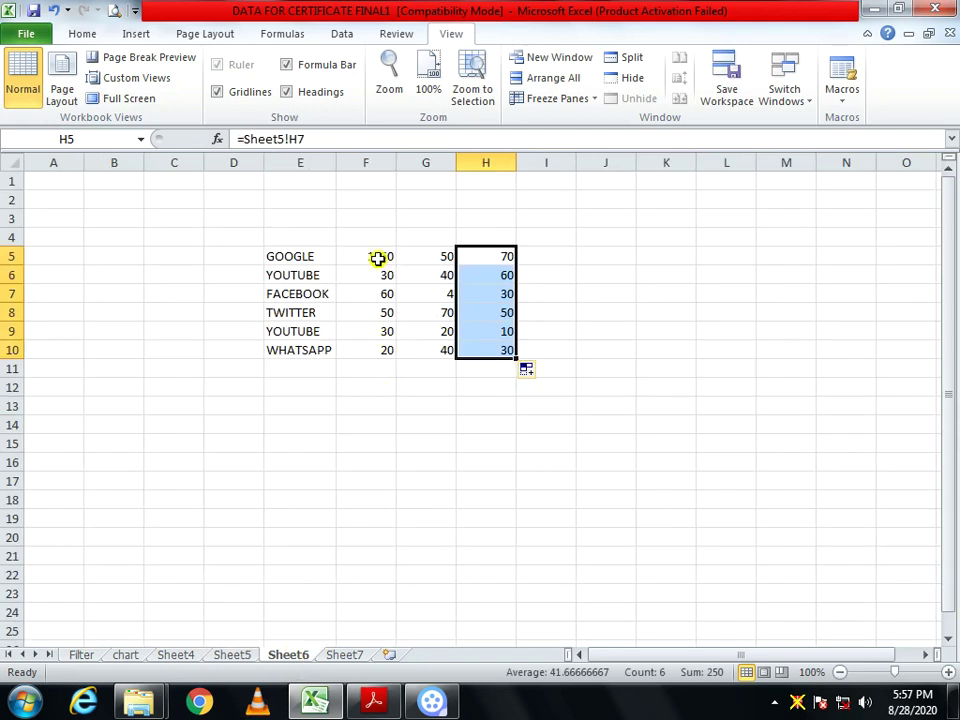
# - Fill the empty cells E4:H4 above the linked data on Sheet6 with red
pyautogui.moveTo(294, 237); pyautogui.dragTo(467, 237)
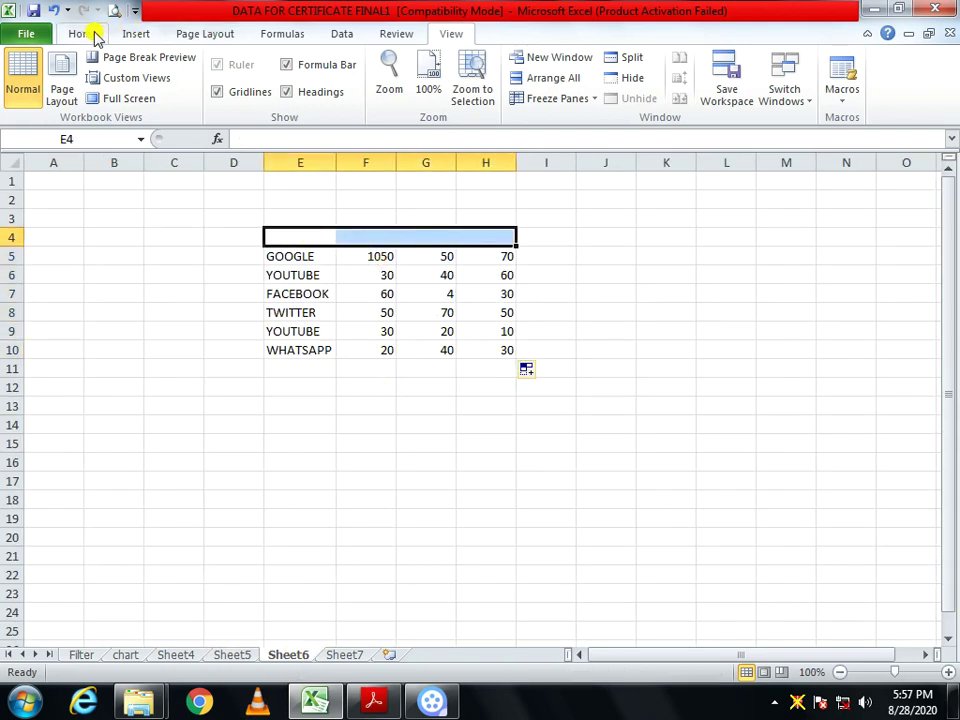
pyautogui.click(86, 36)
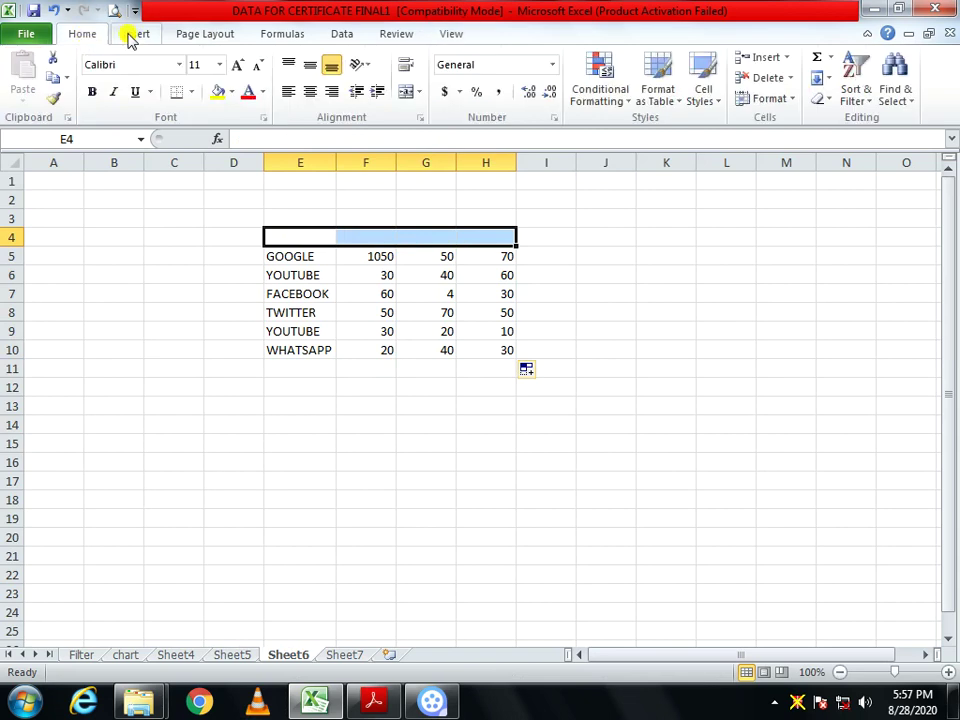
pyautogui.click(264, 93)
pyautogui.click(231, 92)
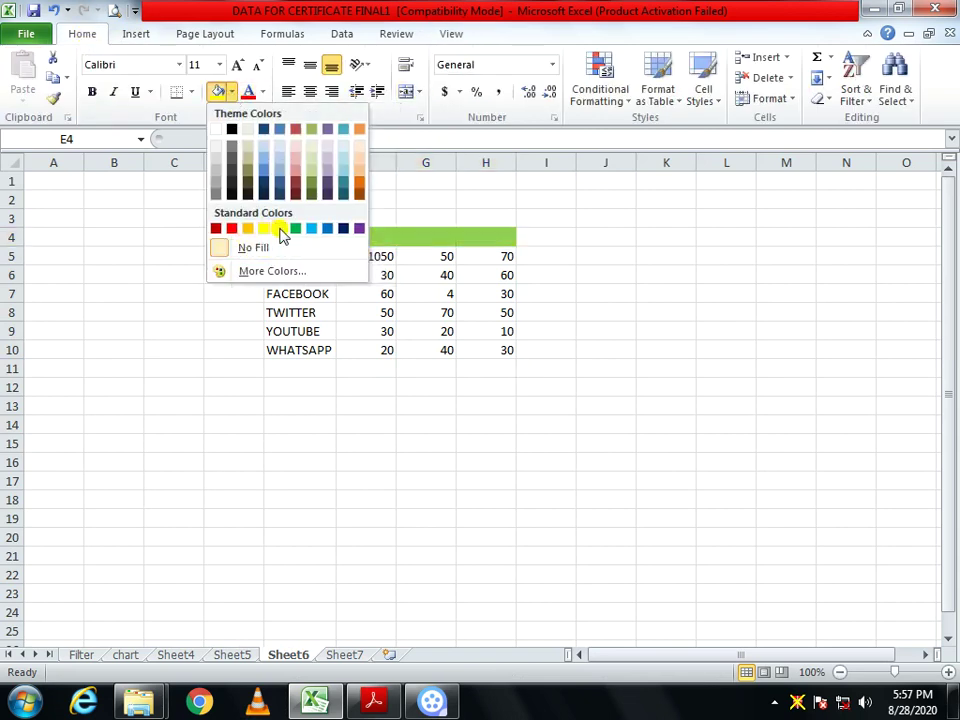
pyautogui.click(218, 229)
pyautogui.click(590, 425)
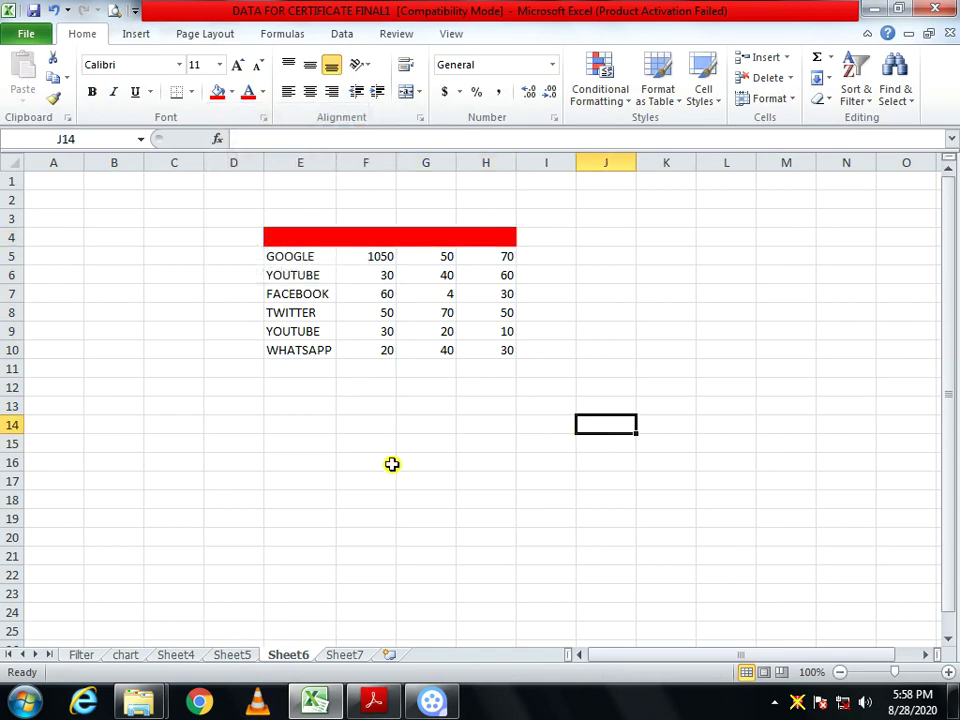
# - Set the GOOGLE value in F7 of Sheet5 to 2000 and check the linked cell F5 on Sheet6
pyautogui.click(234, 655)
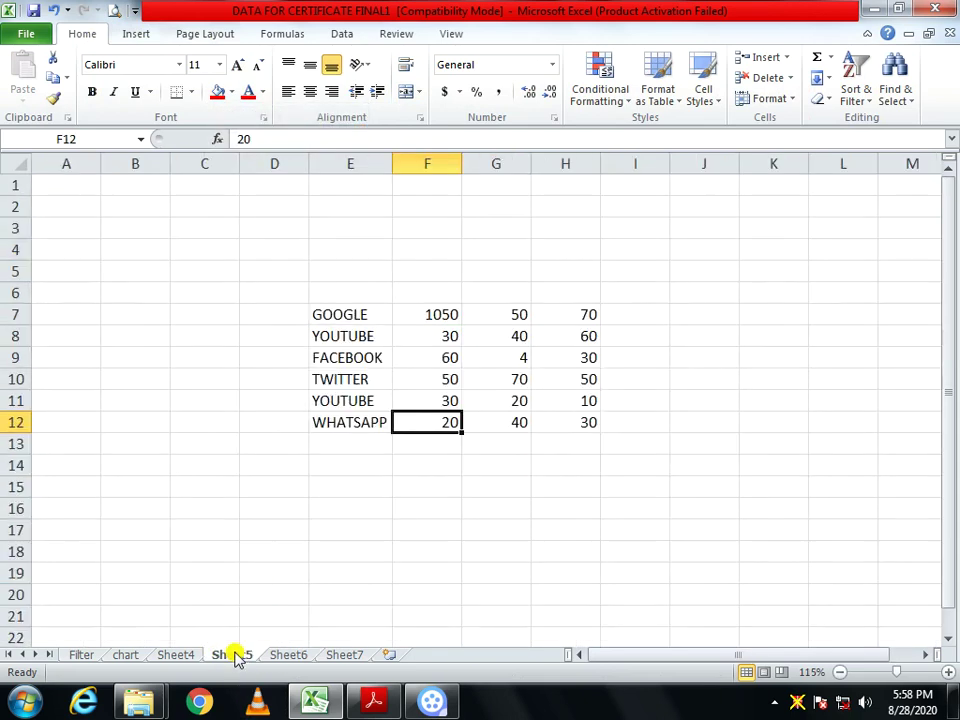
pyautogui.click(466, 490)
pyautogui.click(431, 318)
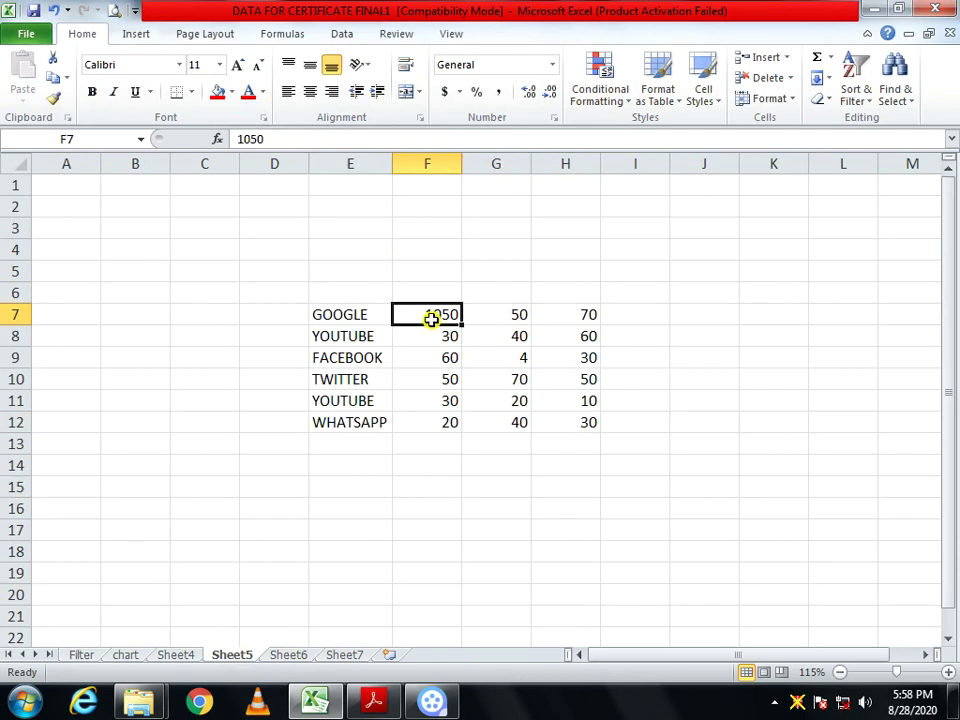
pyautogui.write('20')
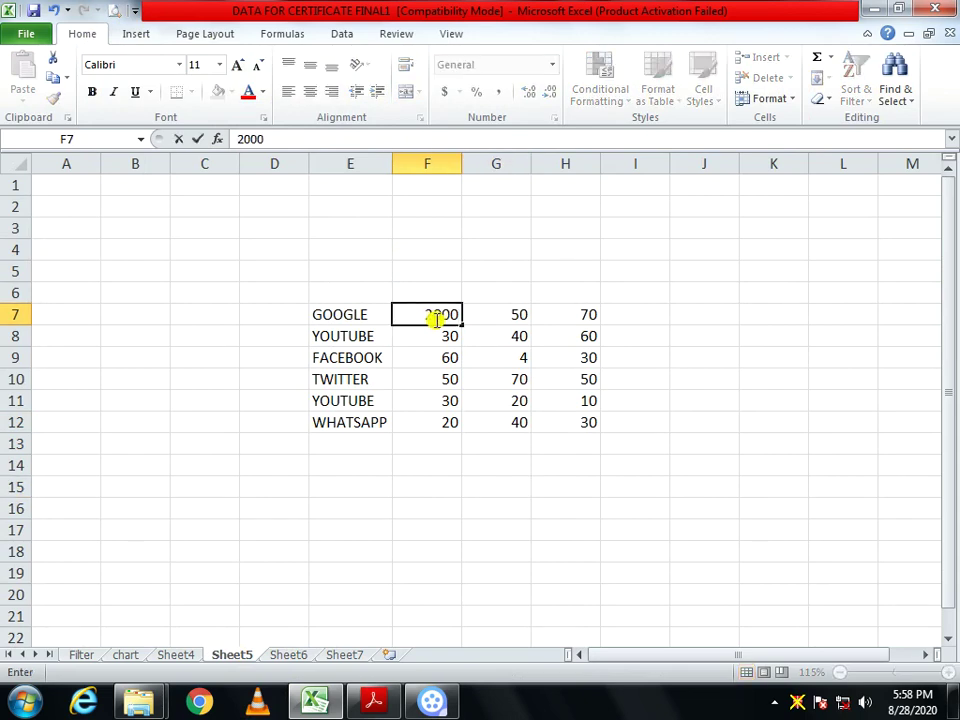
pyautogui.write('00')
pyautogui.press('Return')
pyautogui.click(290, 655)
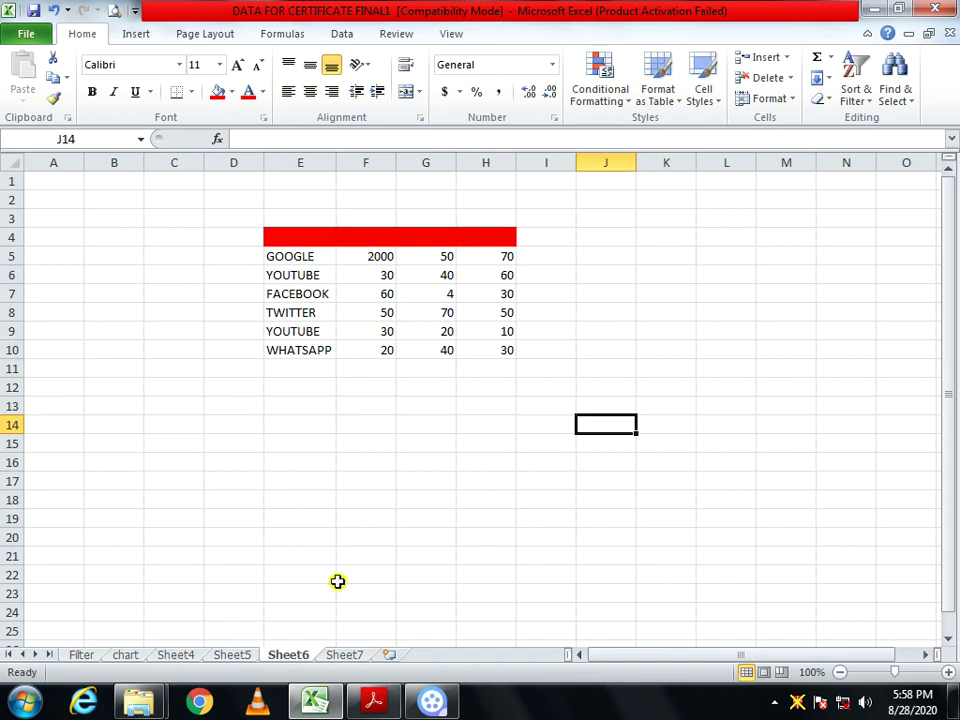
# - Set the WHATSAPP value in F12 of Sheet5 to 400 and check the linked cell F10 on Sheet6
pyautogui.click(232, 655)
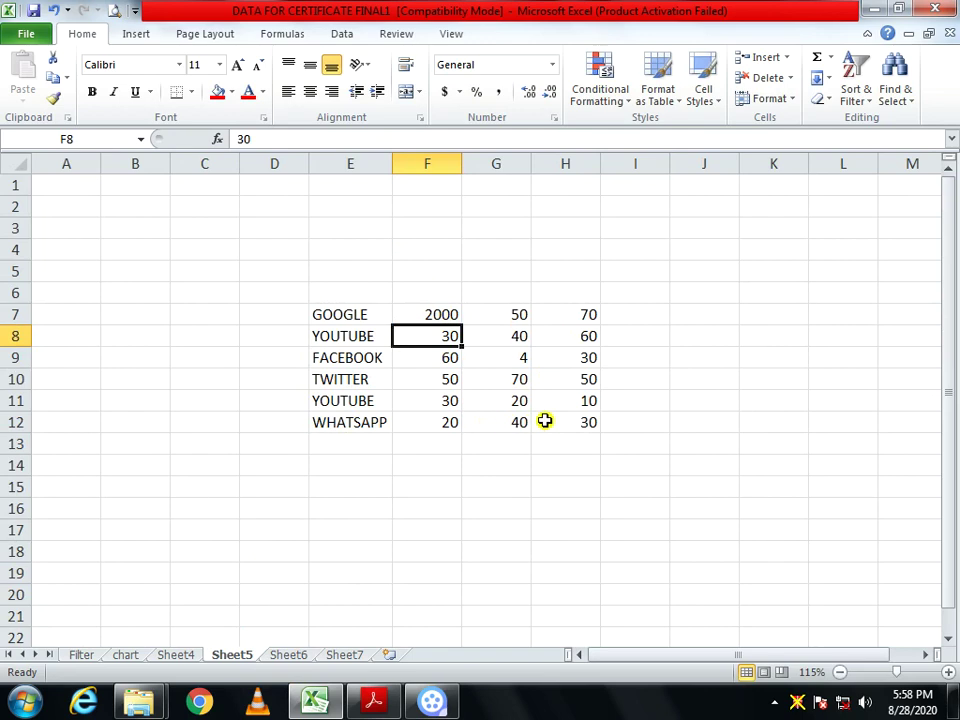
pyautogui.click(440, 424)
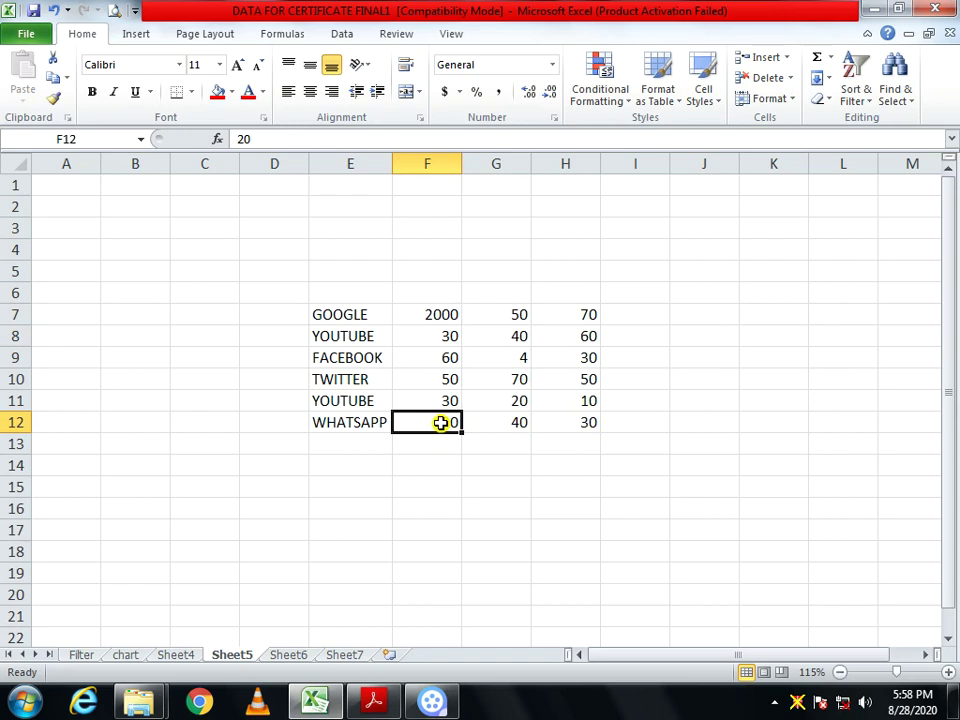
pyautogui.write('400')
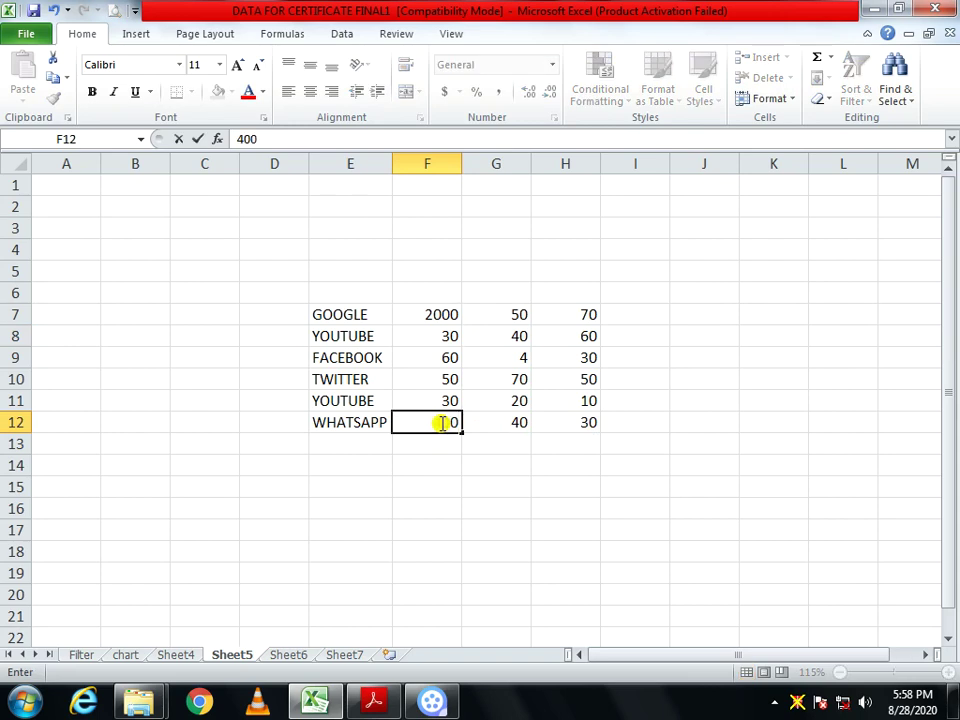
pyautogui.press('Return')
pyautogui.click(292, 655)
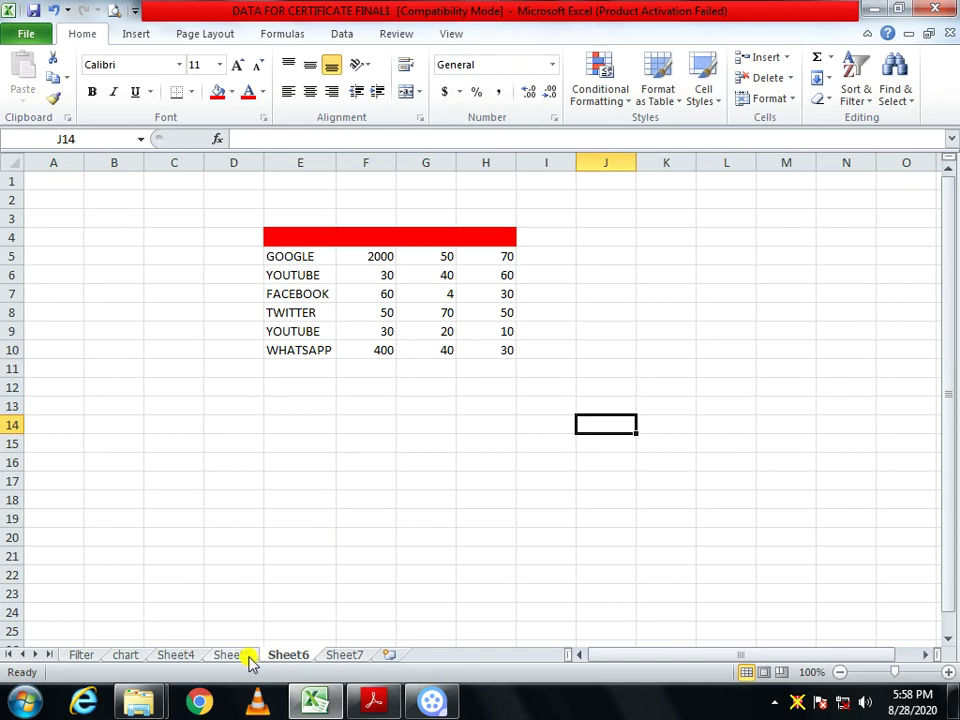
# - Switch to the textbook PDF in Adobe Acrobat Reader and view the section on linking cells from different worksheets
pyautogui.click(315, 701)
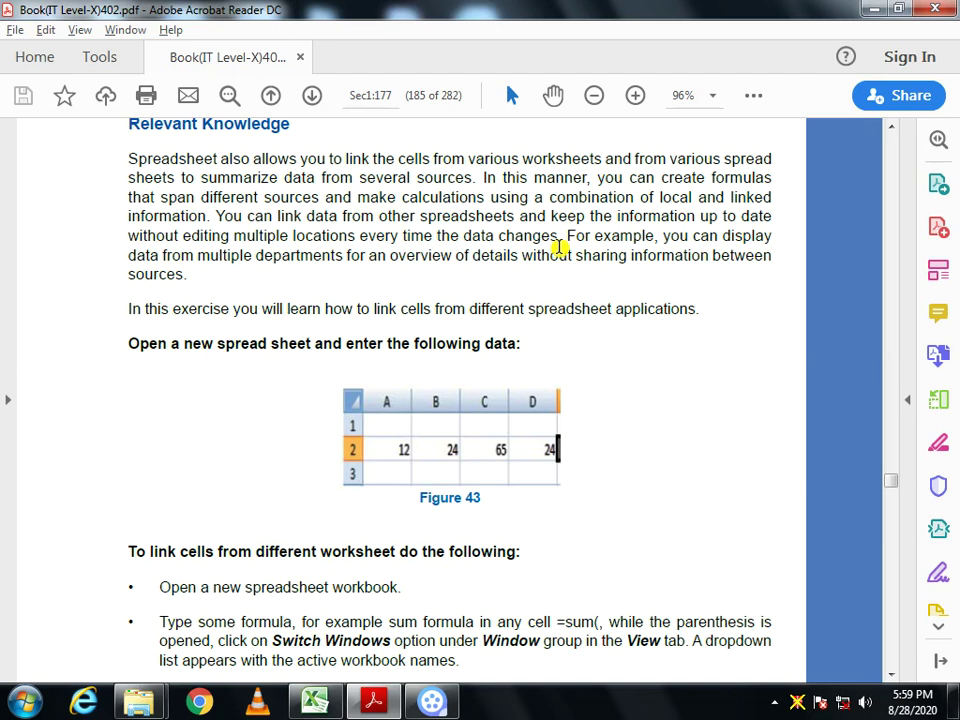
# - Read through Session 11 on linking cells in the textbook, dismiss the color scheme prompt, and continue to Session 12 on sharing worksheet data
pyautogui.scroll(2, 274, 242)
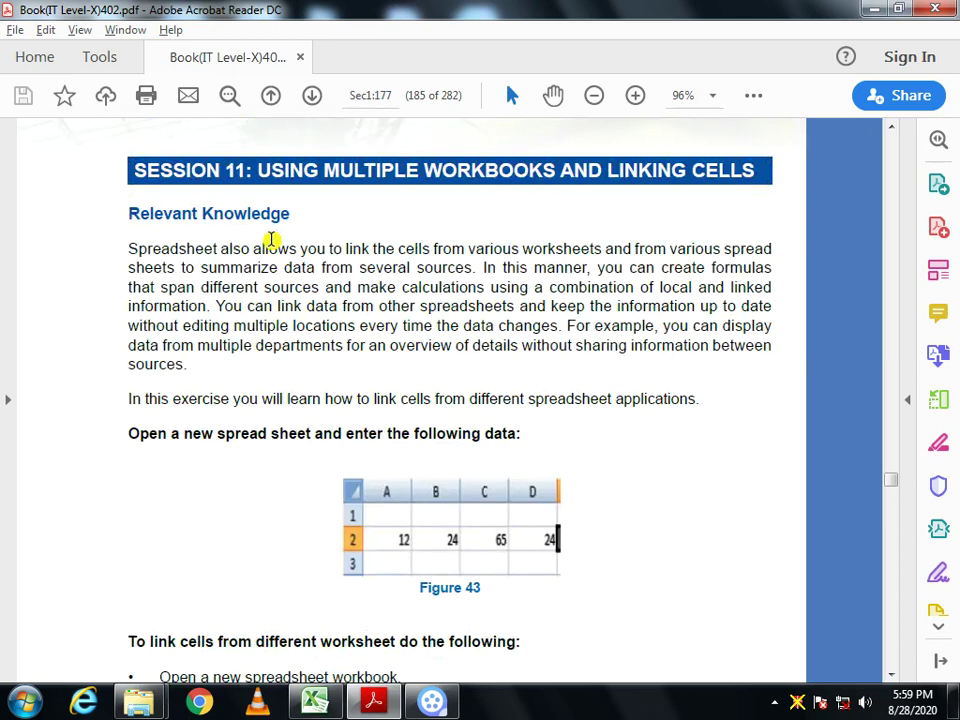
pyautogui.scroll(-3, 440, 290)
pyautogui.scroll(-6, 441, 291)
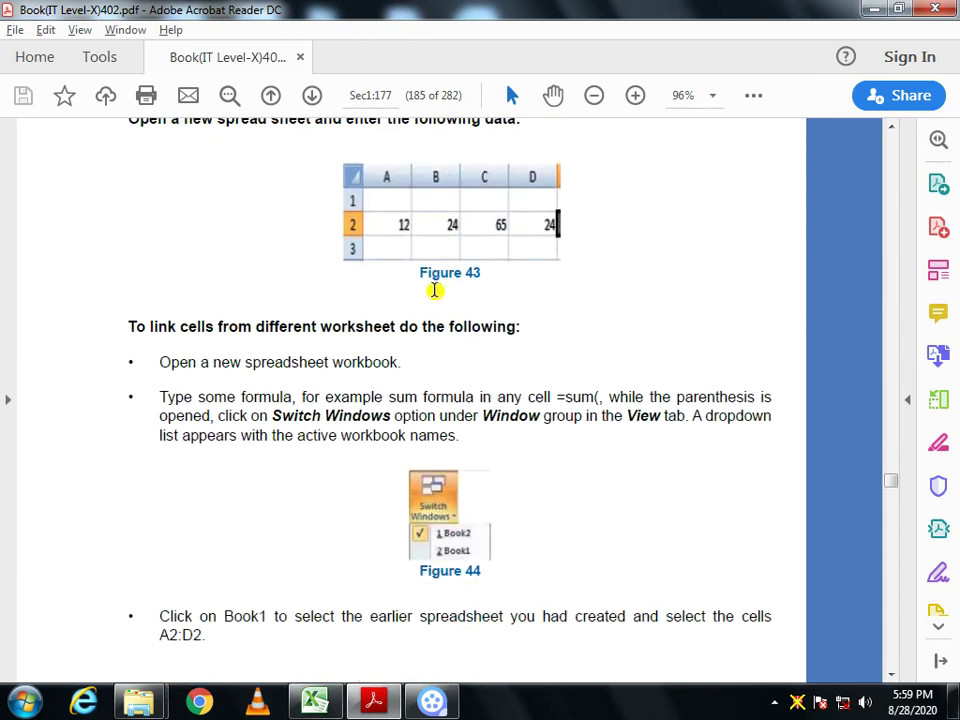
pyautogui.scroll(-14, 300, 465)
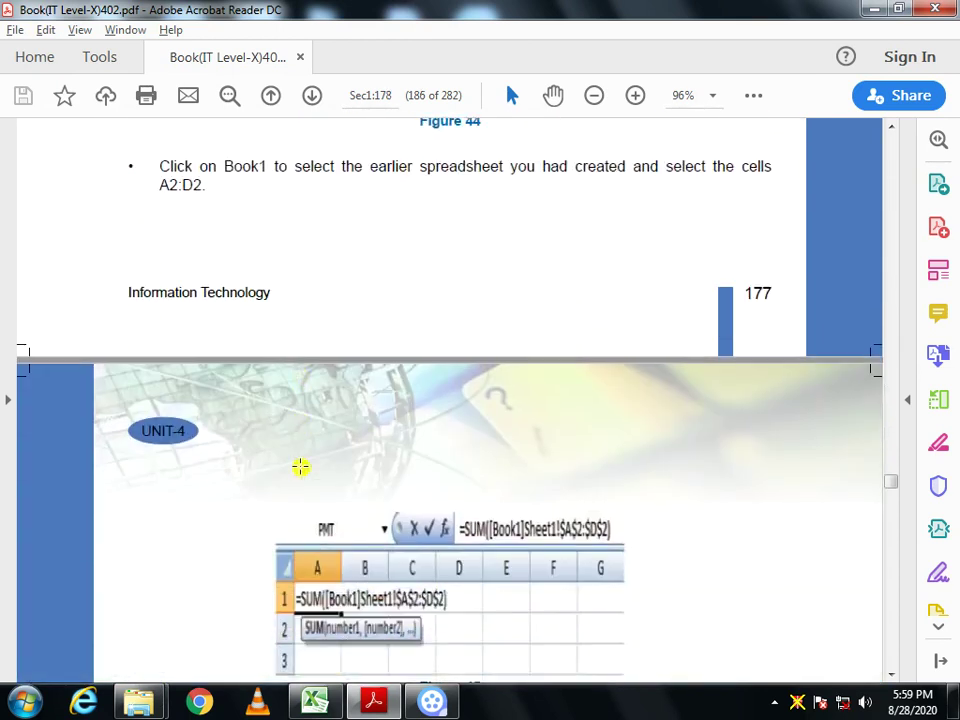
pyautogui.scroll(-3, 302, 473)
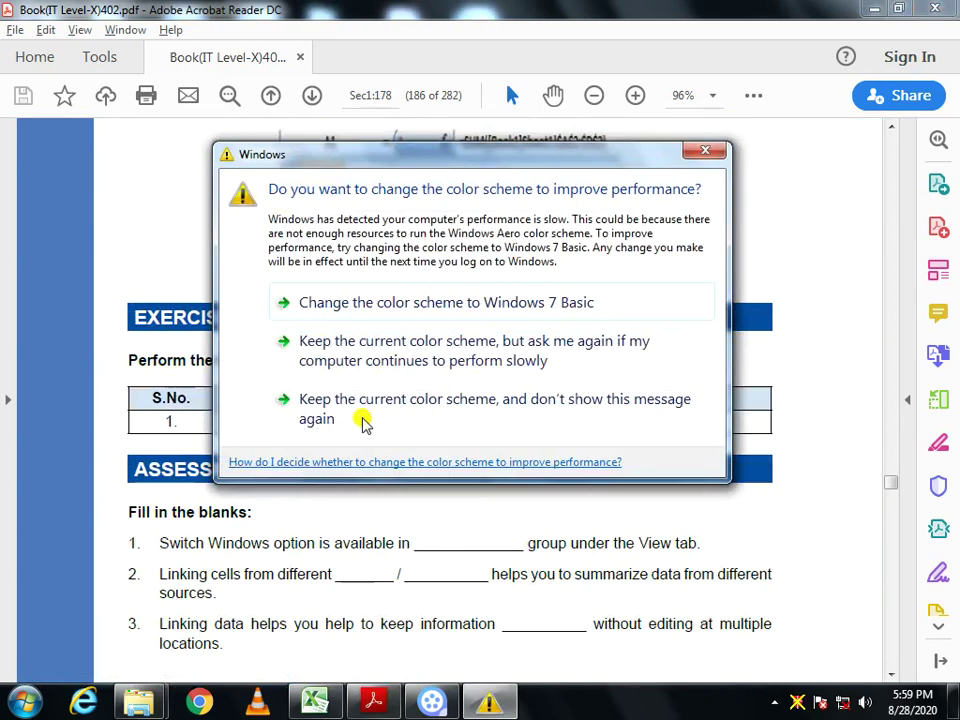
pyautogui.click(693, 157)
pyautogui.scroll(-13, 487, 402)
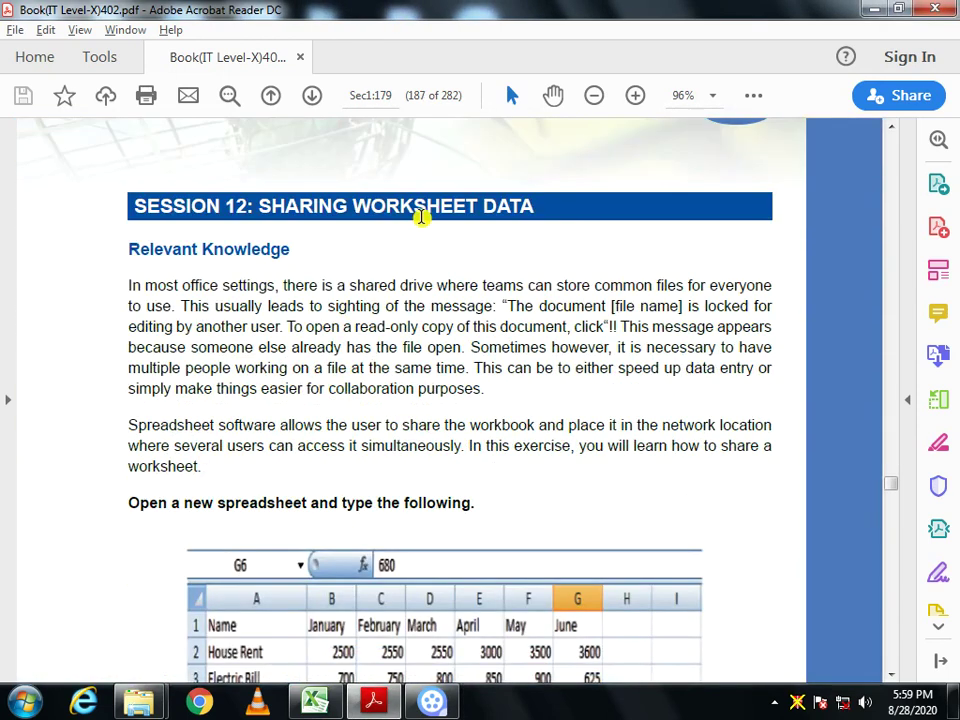
pyautogui.scroll(-1, 420, 220)
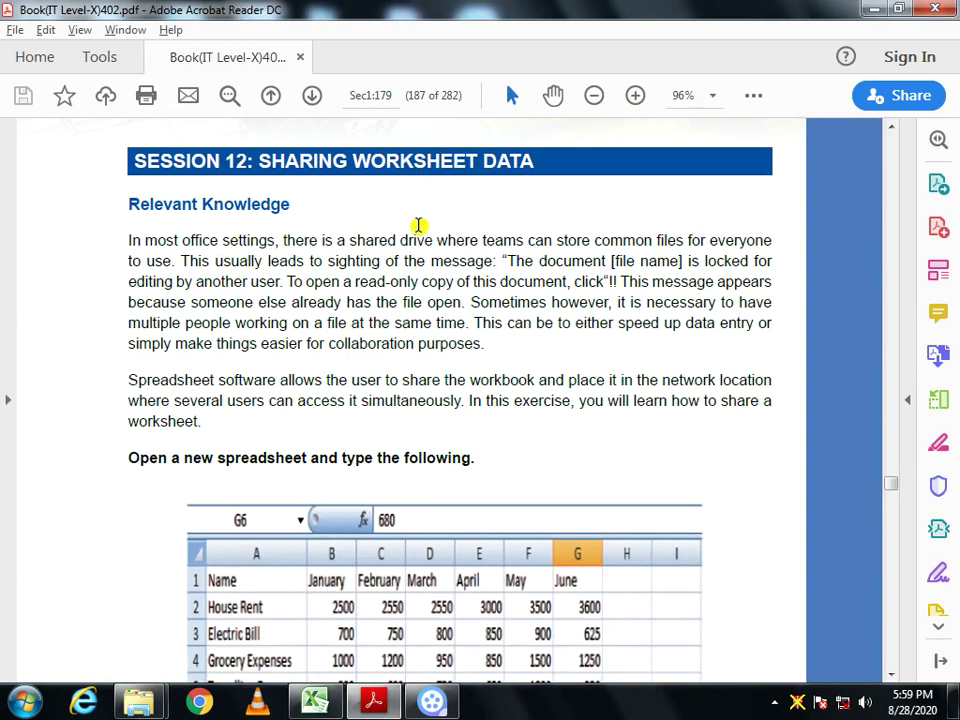
# - Show the Filter sheet in Excel, and return to the textbook PDF in Acrobat Reader to view the instructions for sharing a spreadsheet
pyautogui.click(315, 700)
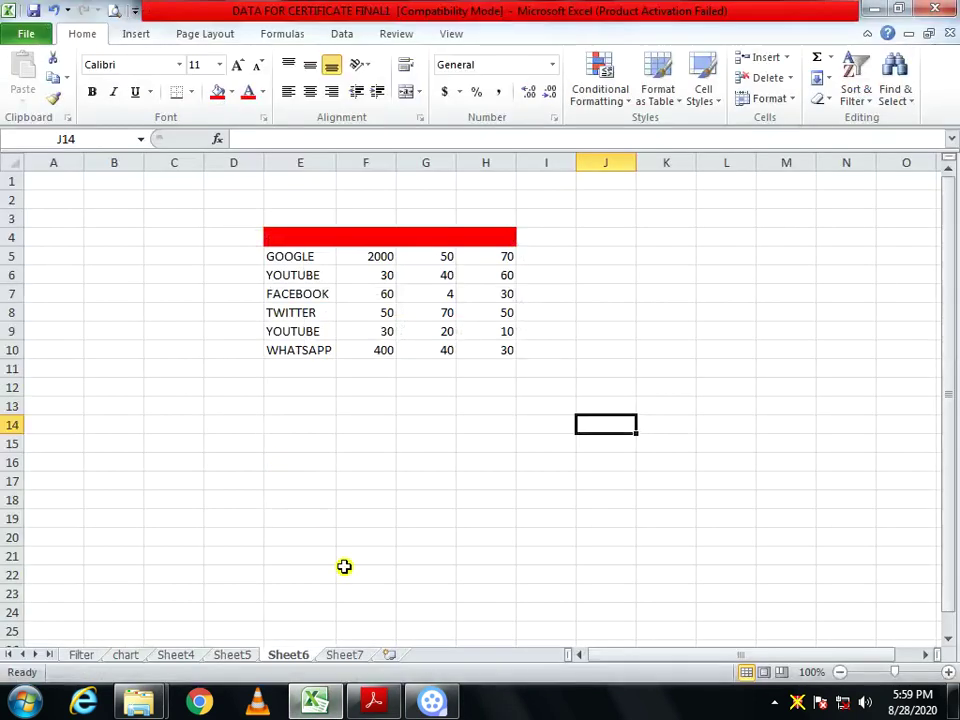
pyautogui.click(82, 656)
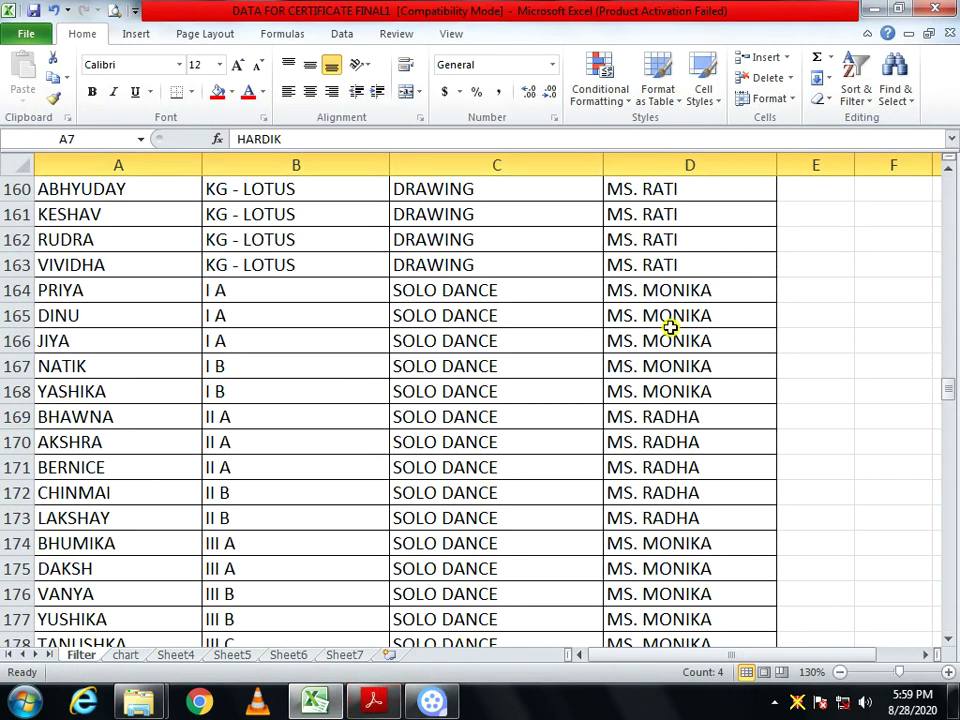
pyautogui.click(370, 706)
pyautogui.scroll(-5, 373, 574)
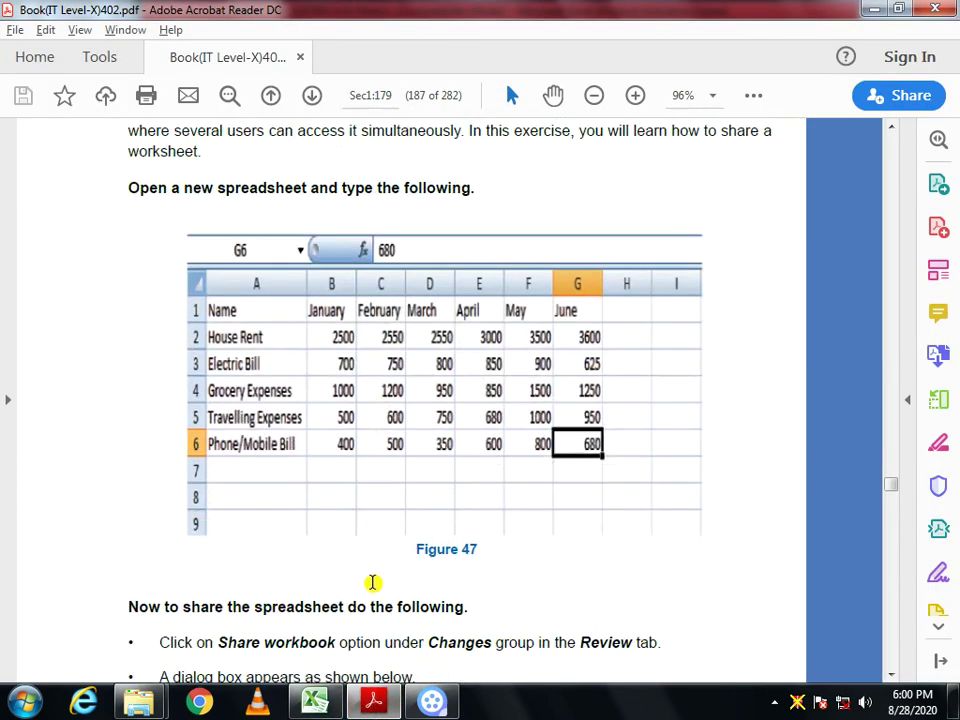
pyautogui.scroll(-1, 373, 600)
# - Switch to Excel and share the workbook, allowing changes by more than one user at the same time, and agree to save it
pyautogui.click(315, 704)
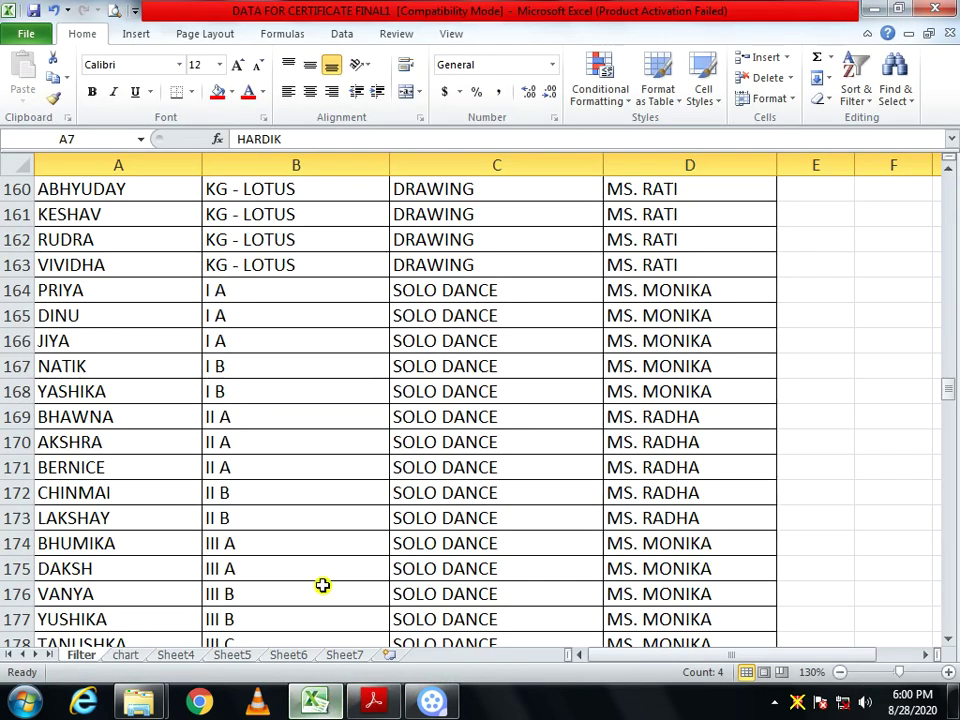
pyautogui.click(396, 34)
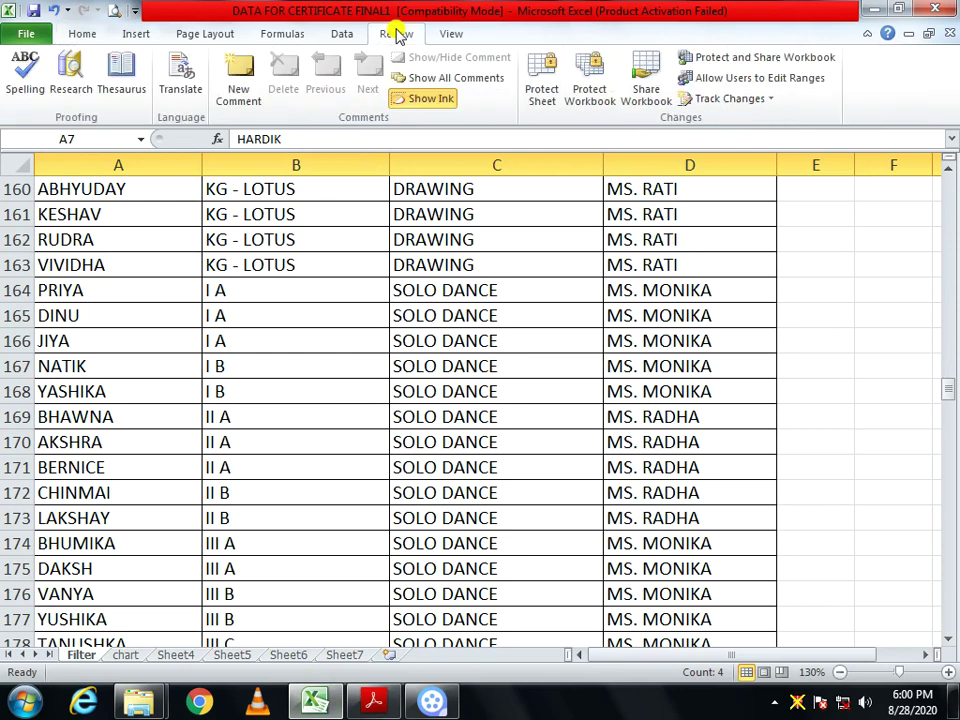
pyautogui.click(640, 95)
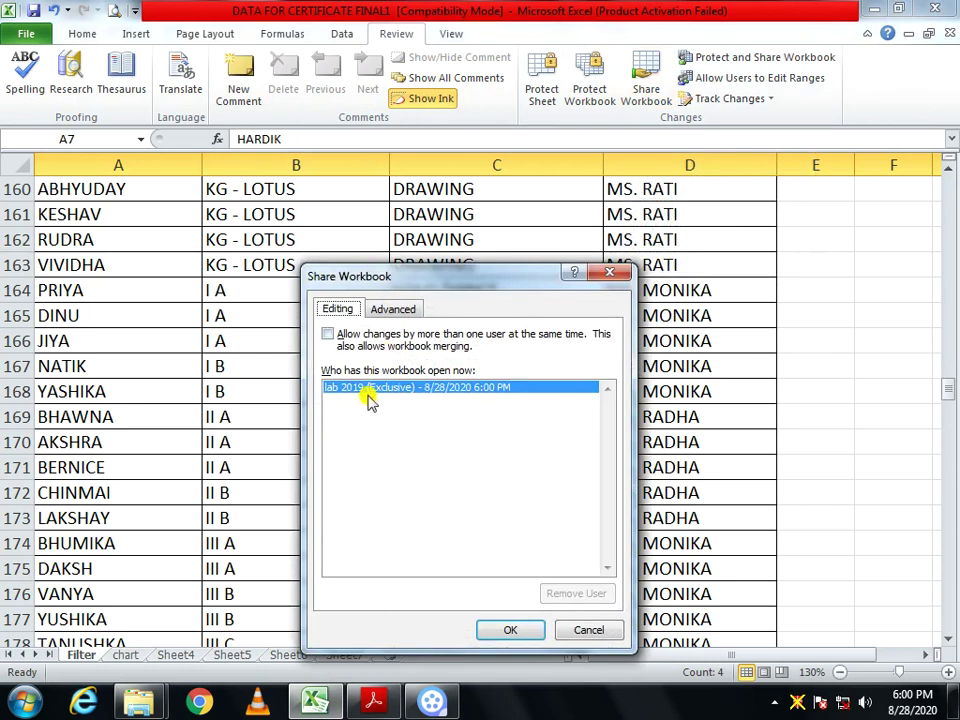
pyautogui.click(328, 334)
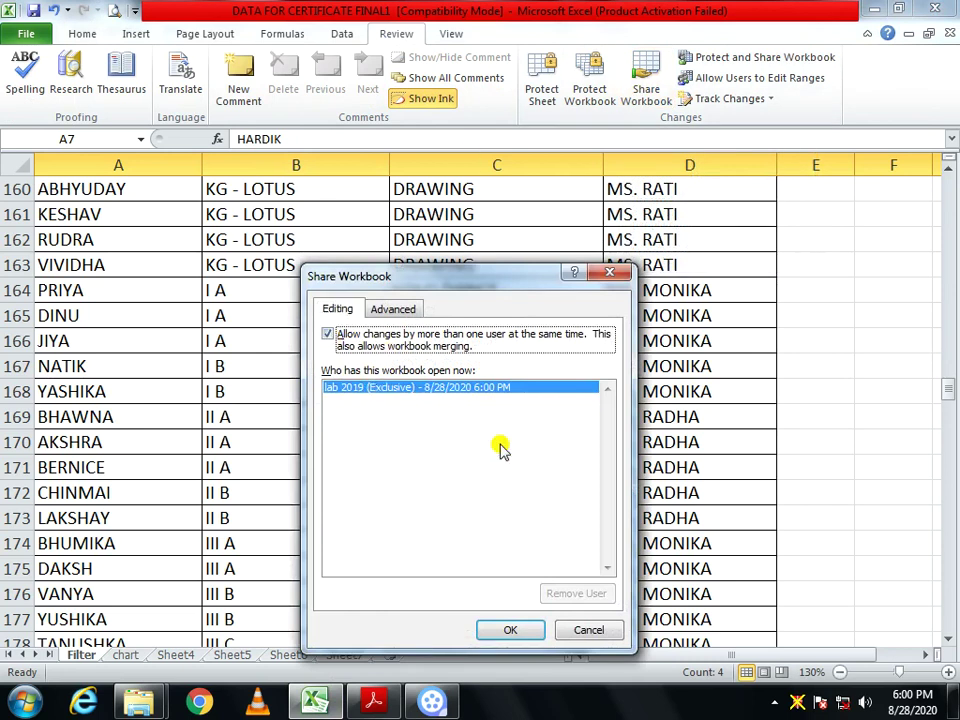
pyautogui.click(508, 630)
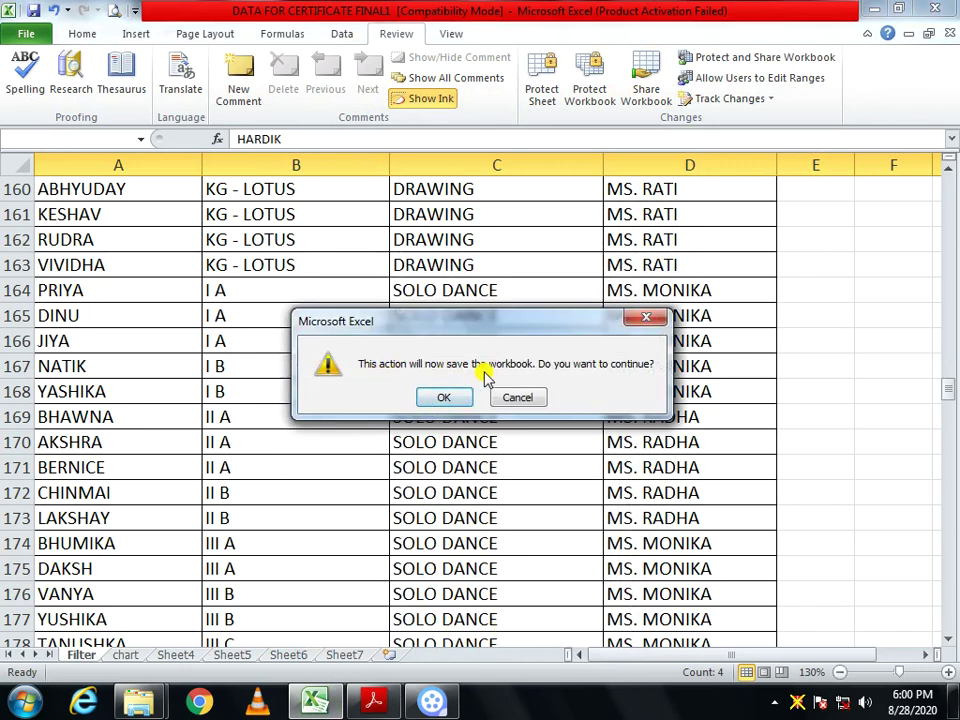
pyautogui.click(437, 402)
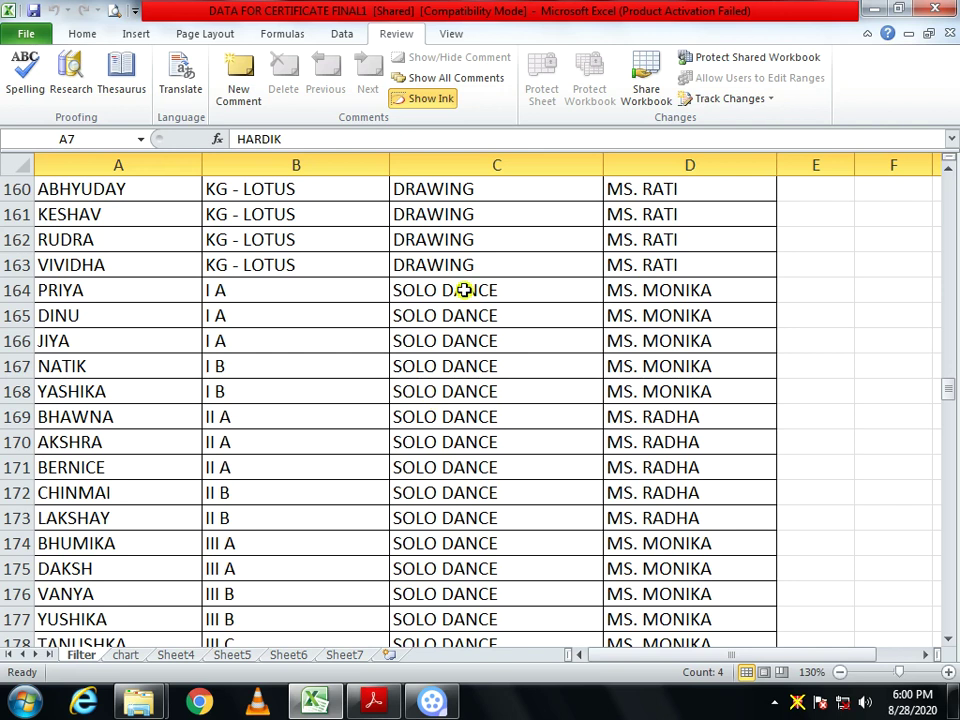
# - Switch to the textbook PDF in Acrobat Reader and review the remaining Share Workbook instructions, note, exercise and assessment of Session 12
pyautogui.click(368, 697)
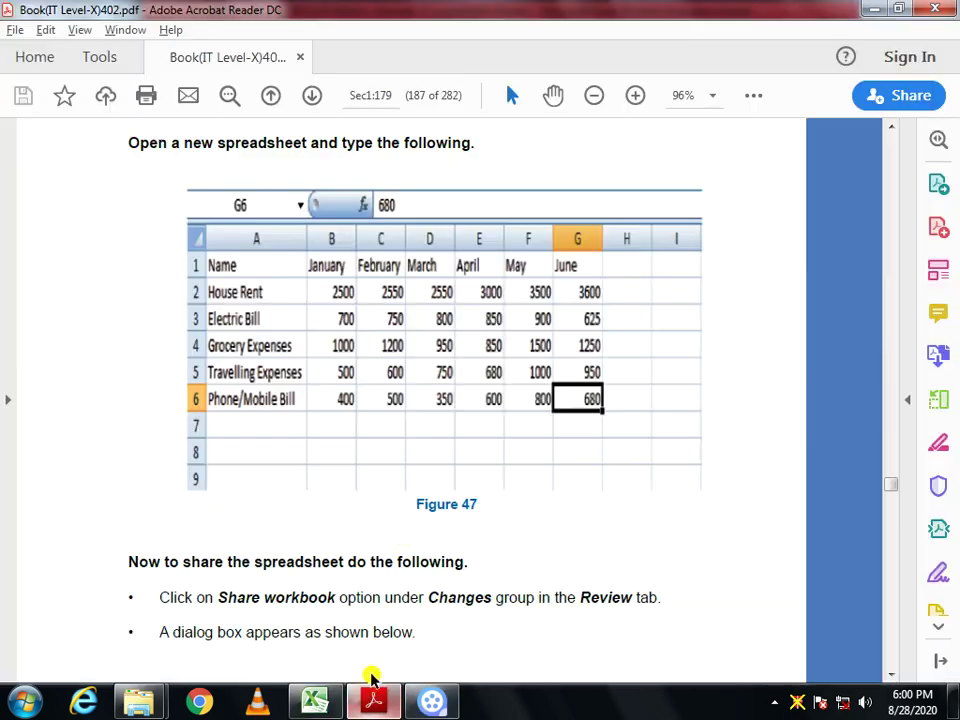
pyautogui.scroll(-5, 411, 456)
pyautogui.scroll(-10, 411, 462)
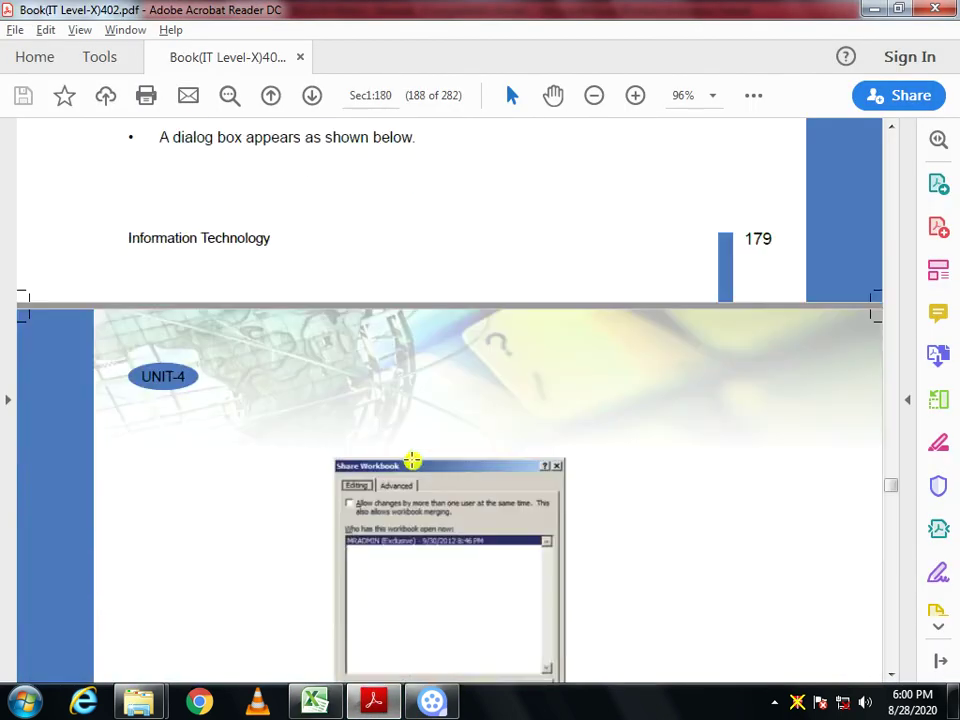
pyautogui.scroll(-3, 412, 466)
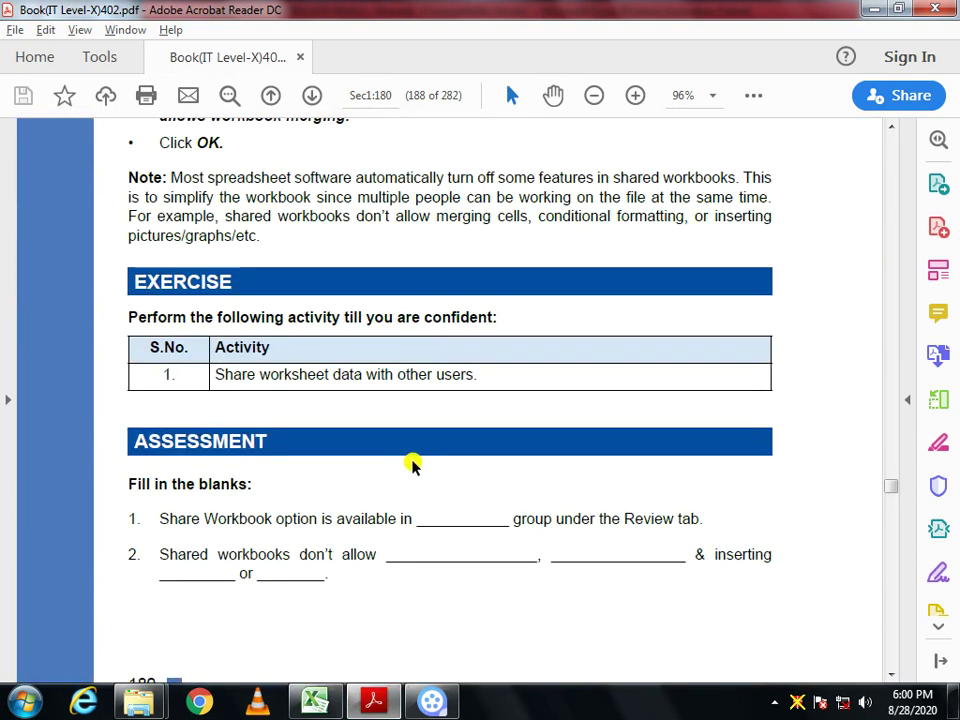